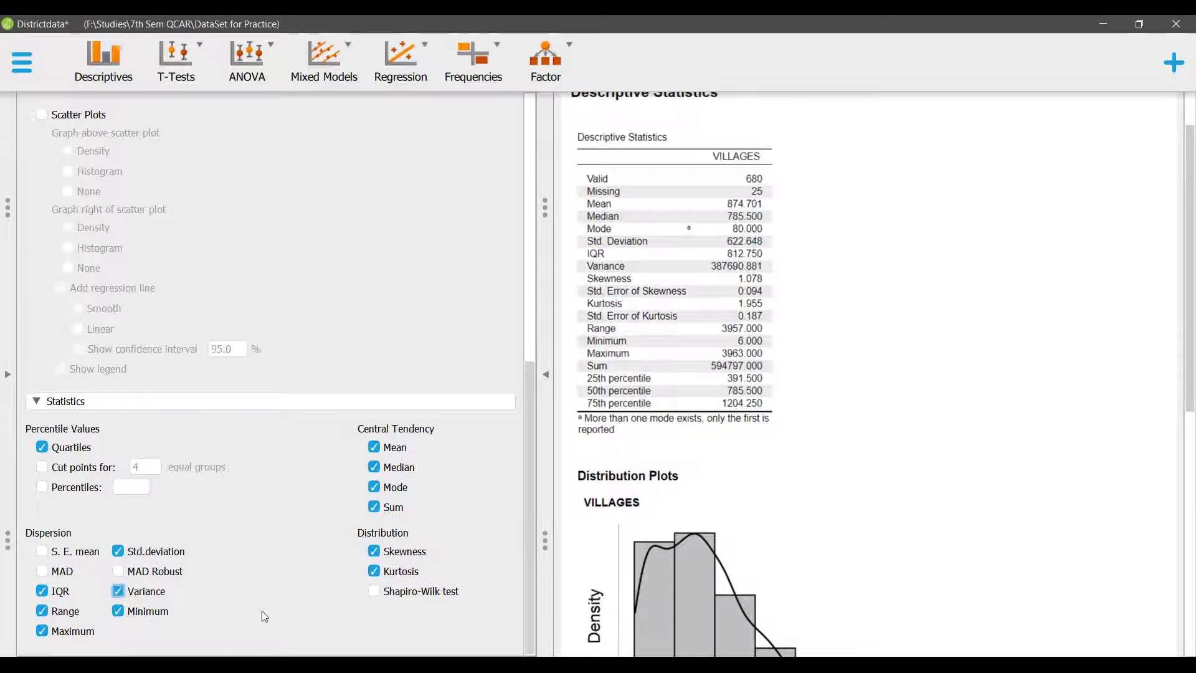
# Copy the Descriptive Statistics table for VILLAGES, switch to the Districtdata workbook in Excel and maximize its window.
pyautogui.click(676, 137)
pyautogui.click(704, 160)
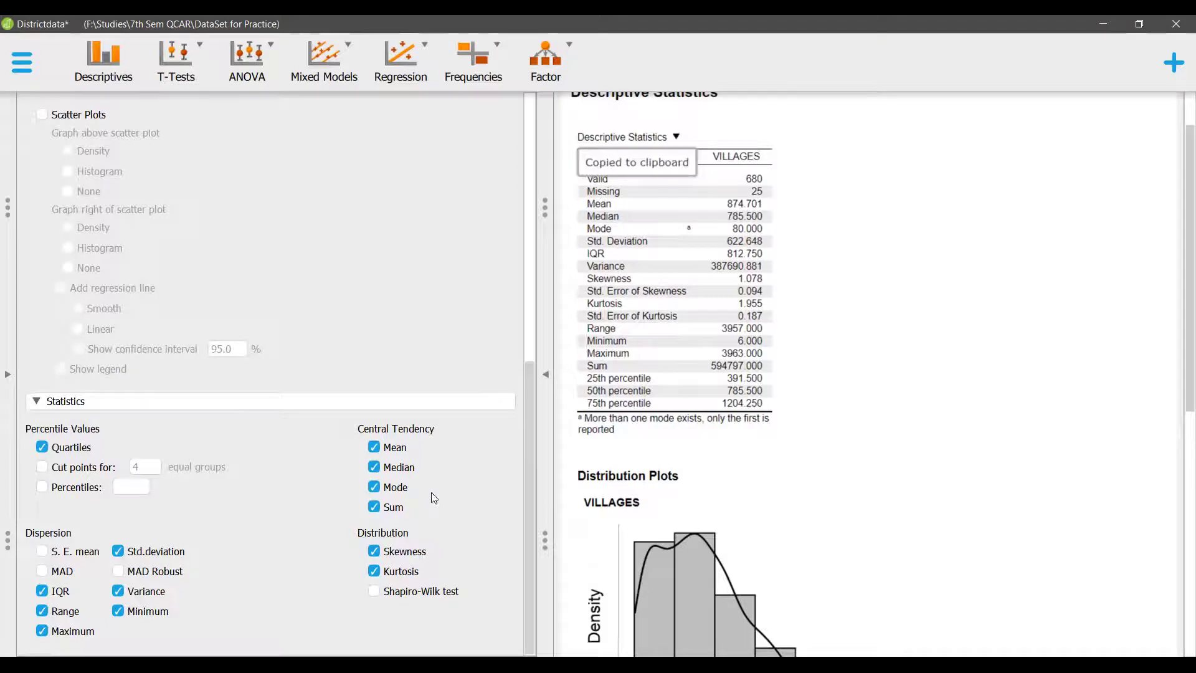
pyautogui.hotkey('alt', 'Tab')
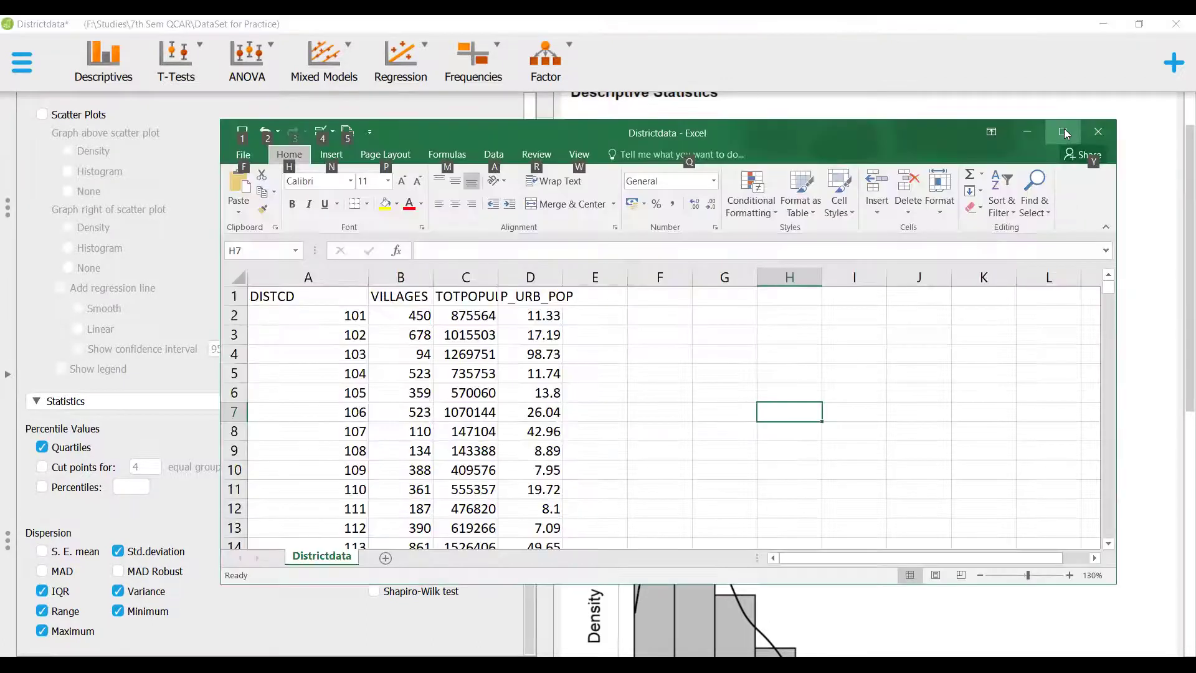
pyautogui.click(1065, 126)
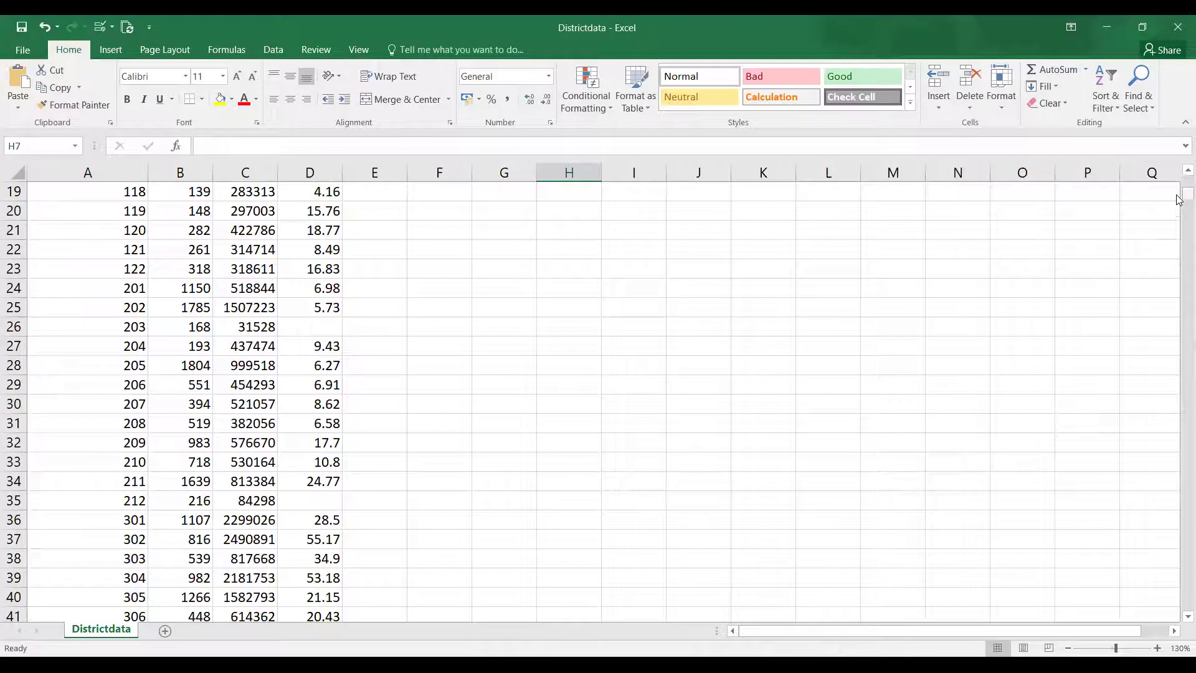
pyautogui.hotkey('ctrl', 'Down')
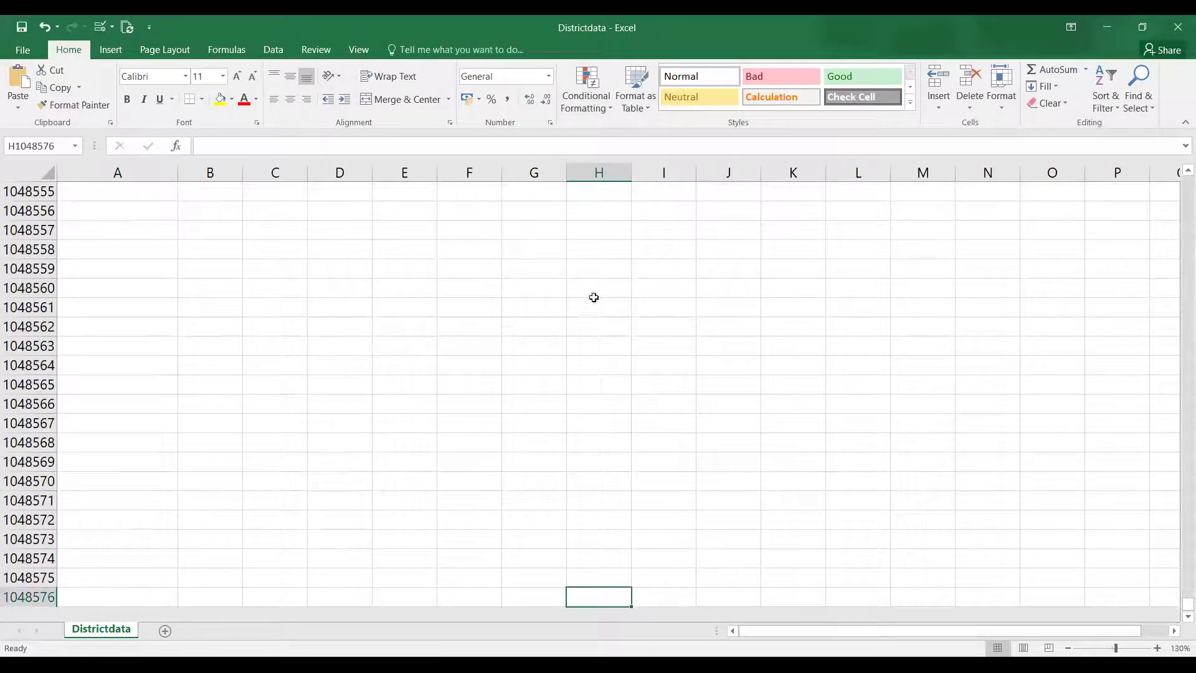
pyautogui.scroll(7, 1178, 310)
pyautogui.scroll(4, 1178, 309)
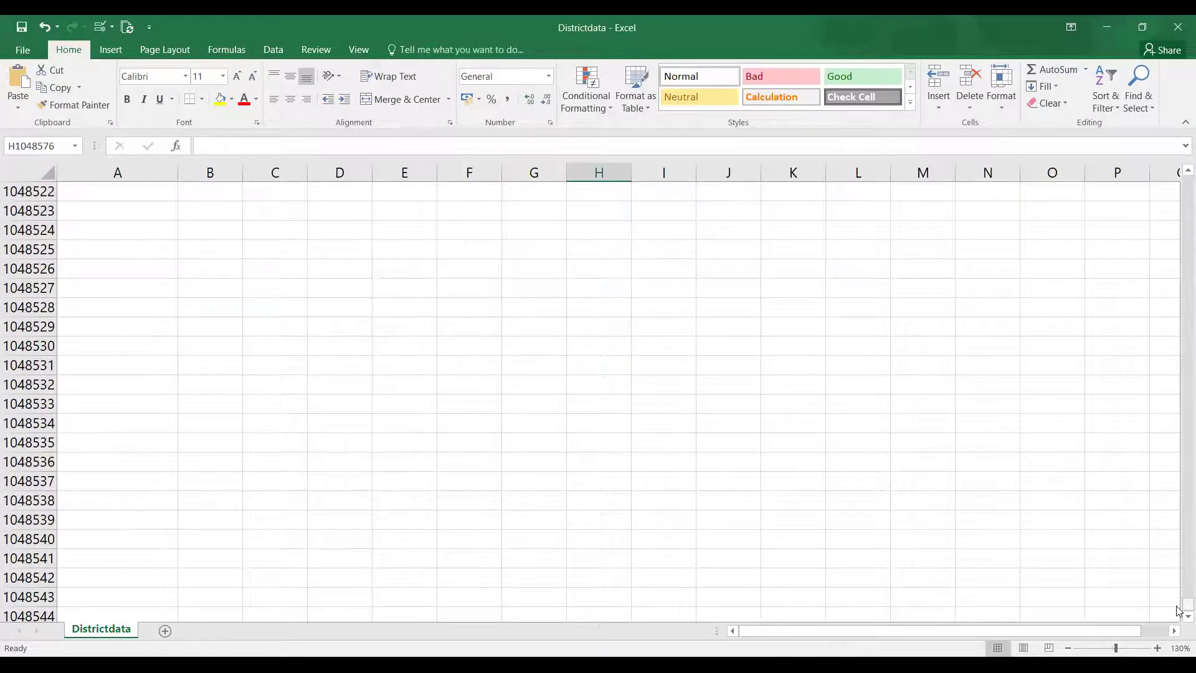
pyautogui.moveTo(1188, 603); pyautogui.dragTo(1180, 201)
pyautogui.scroll(19, 1178, 201)
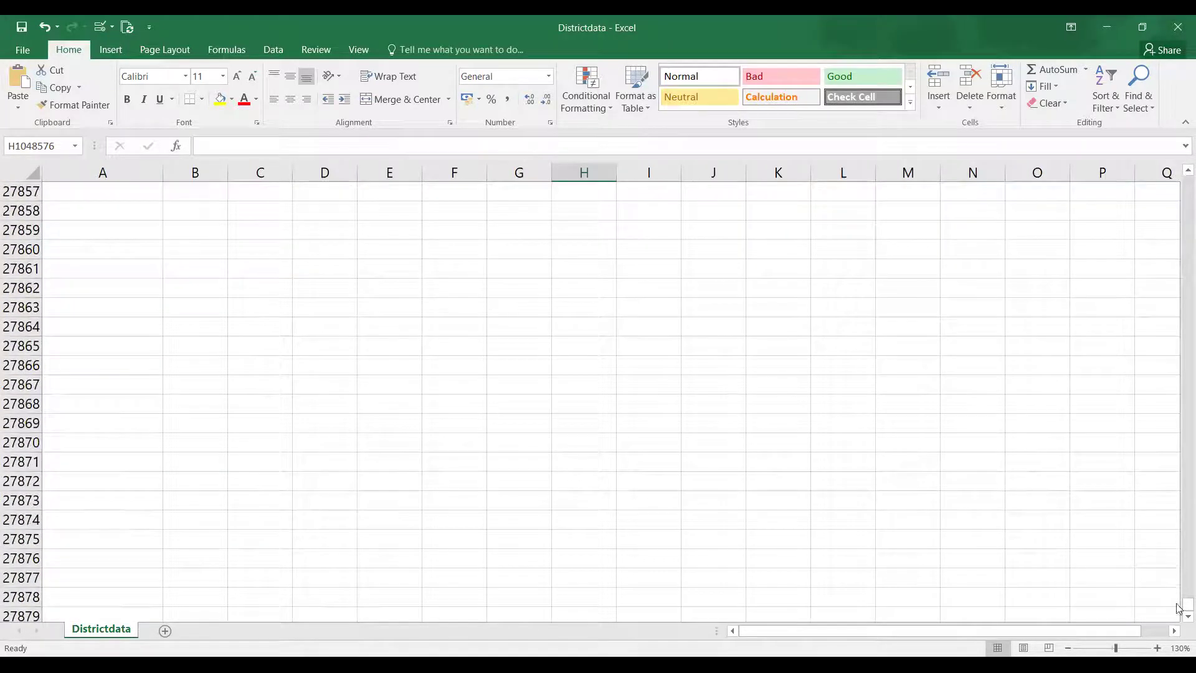
pyautogui.scroll(20, 1178, 221)
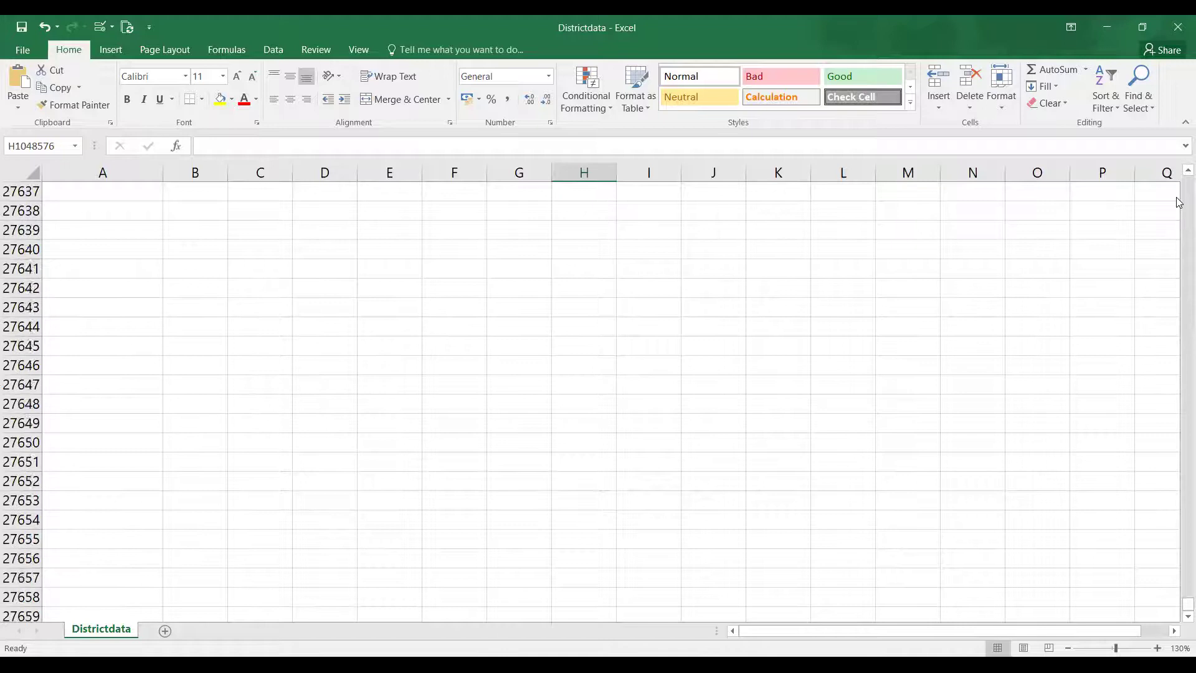
pyautogui.moveTo(1180, 607); pyautogui.dragTo(1178, 265)
pyautogui.click(1029, 288)
pyautogui.click(565, 440)
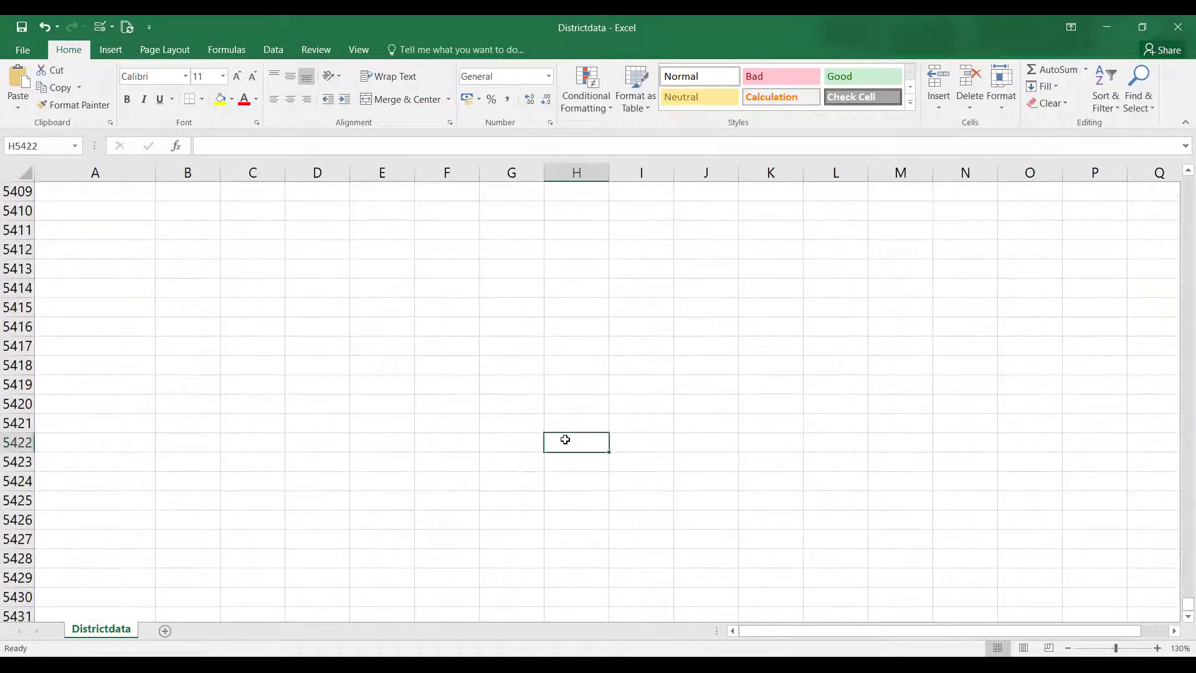
pyautogui.hotkey('ctrl', 'Up')
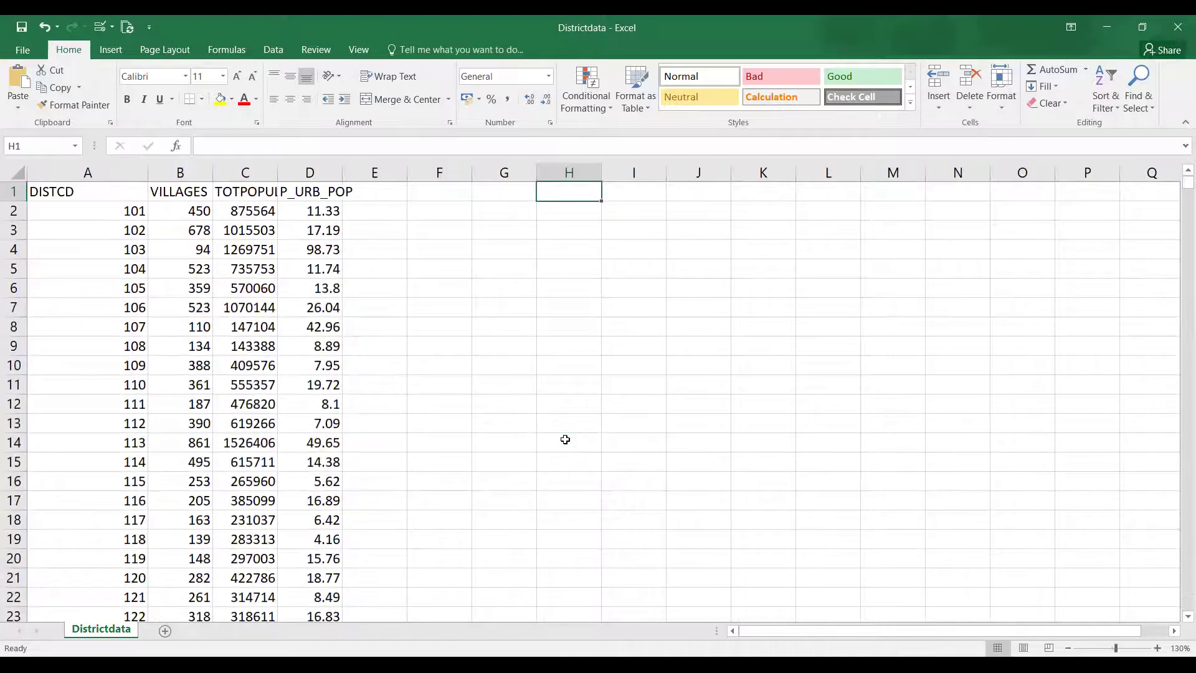
# Paste the copied Descriptive Statistics table at cell H683, beside the summary figures below the data.
pyautogui.click(156, 388)
pyautogui.scroll(-20, 161, 402)
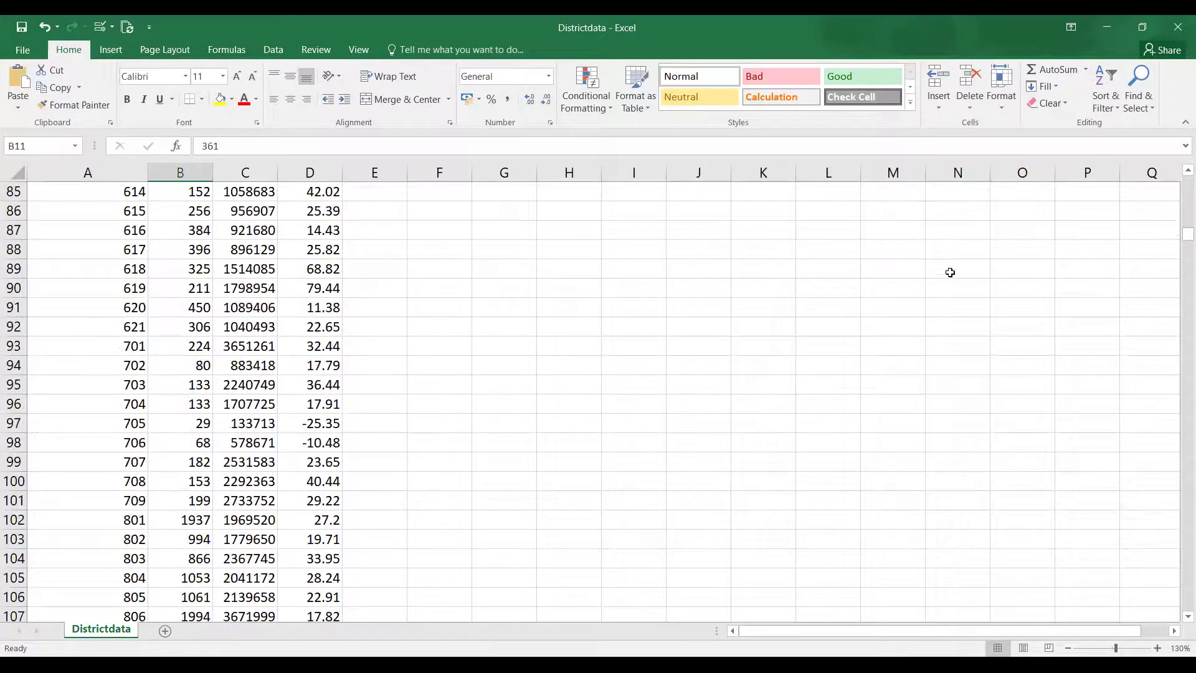
pyautogui.scroll(-20, 1177, 302)
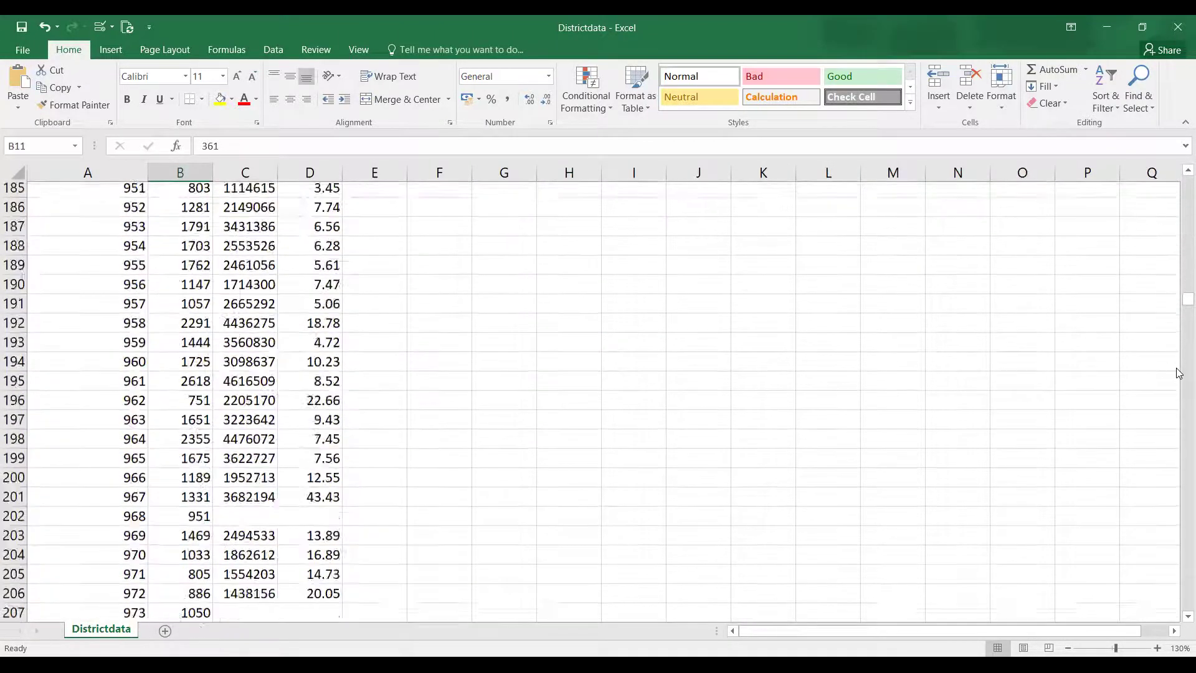
pyautogui.scroll(-20, 1178, 428)
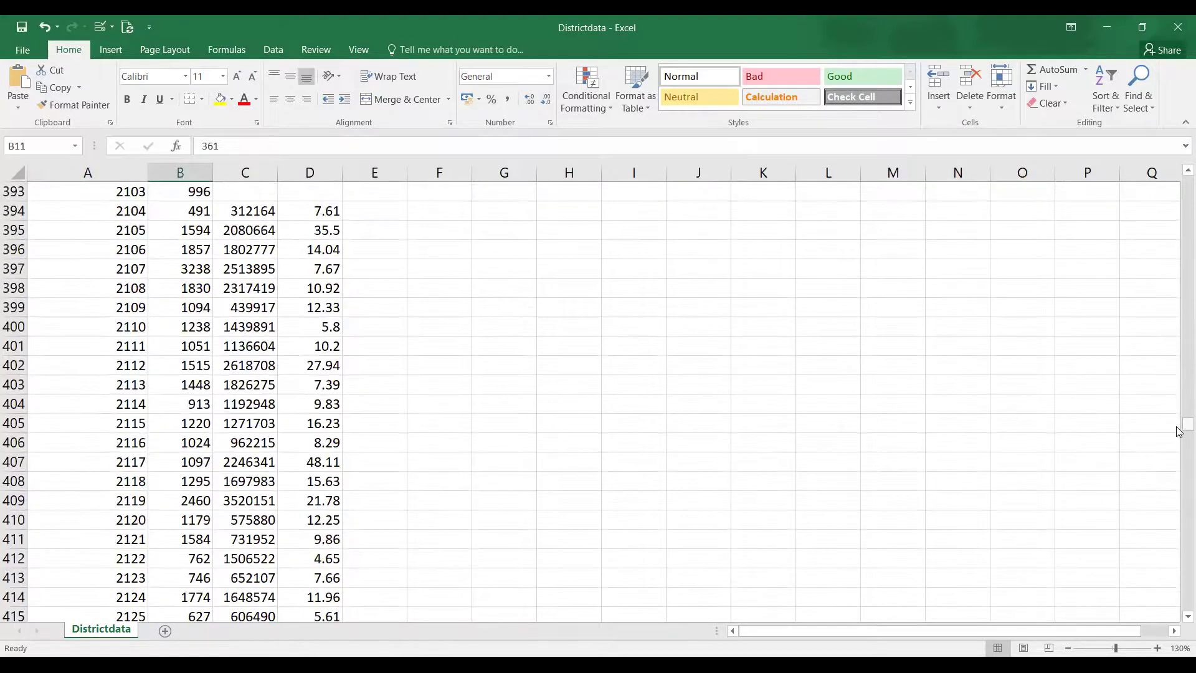
pyautogui.scroll(-20, 478, 436)
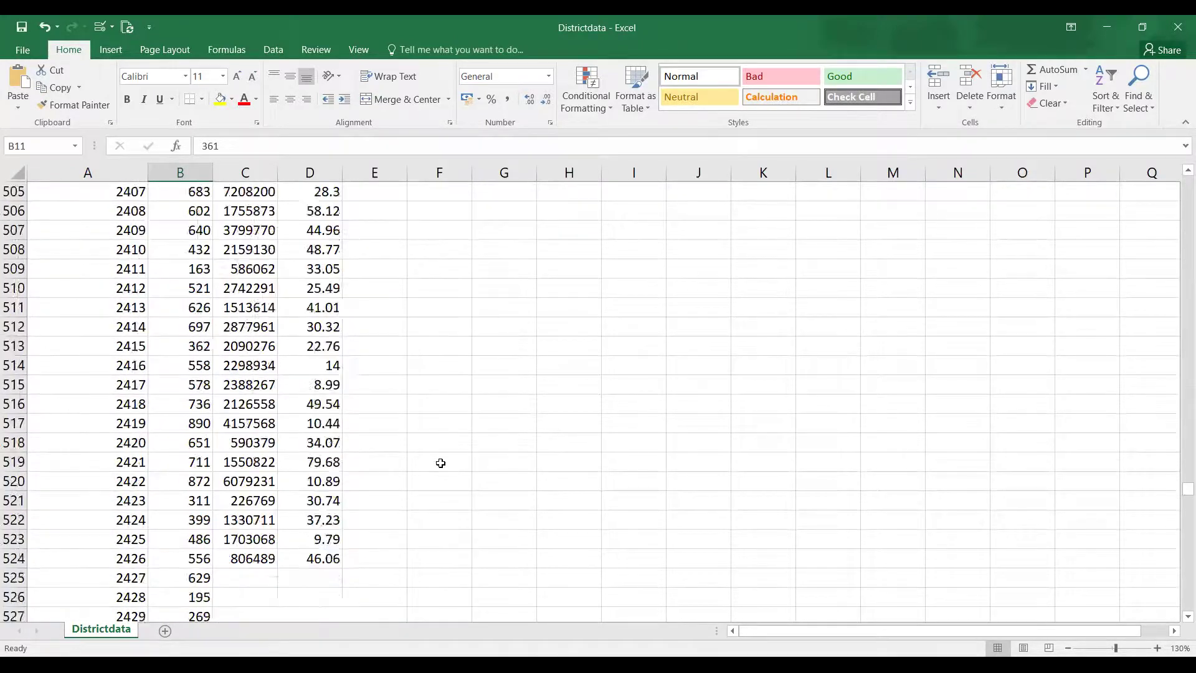
pyautogui.scroll(-20, 411, 478)
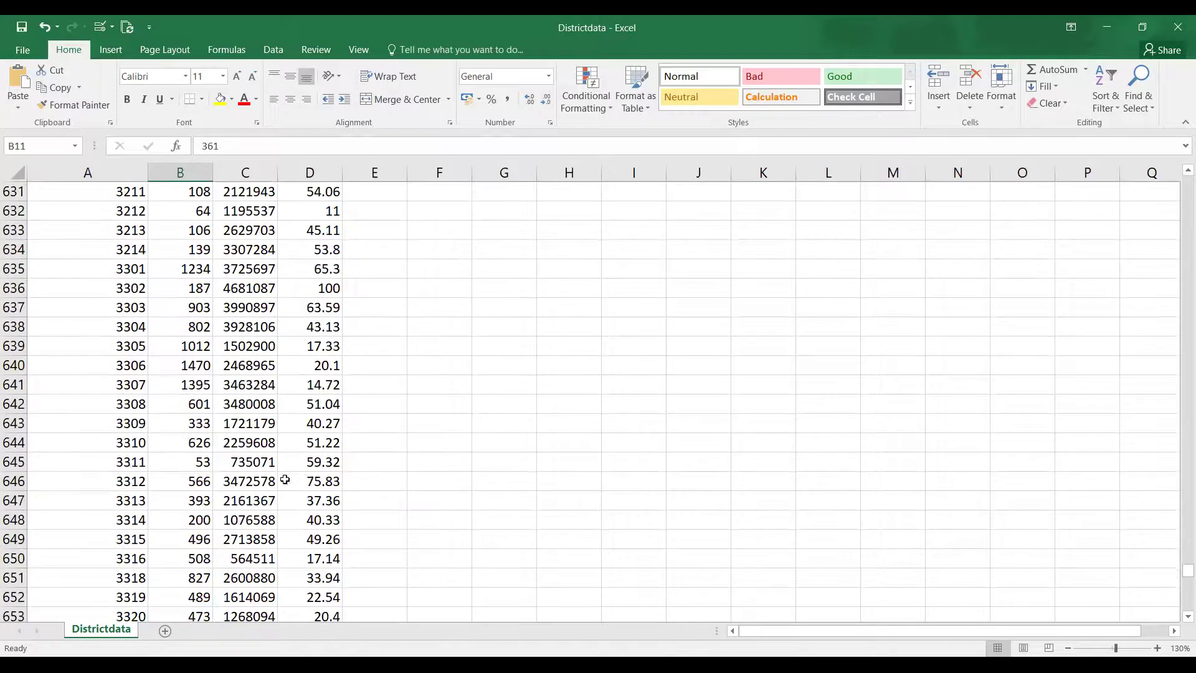
pyautogui.scroll(-6, 274, 477)
pyautogui.scroll(2, 454, 347)
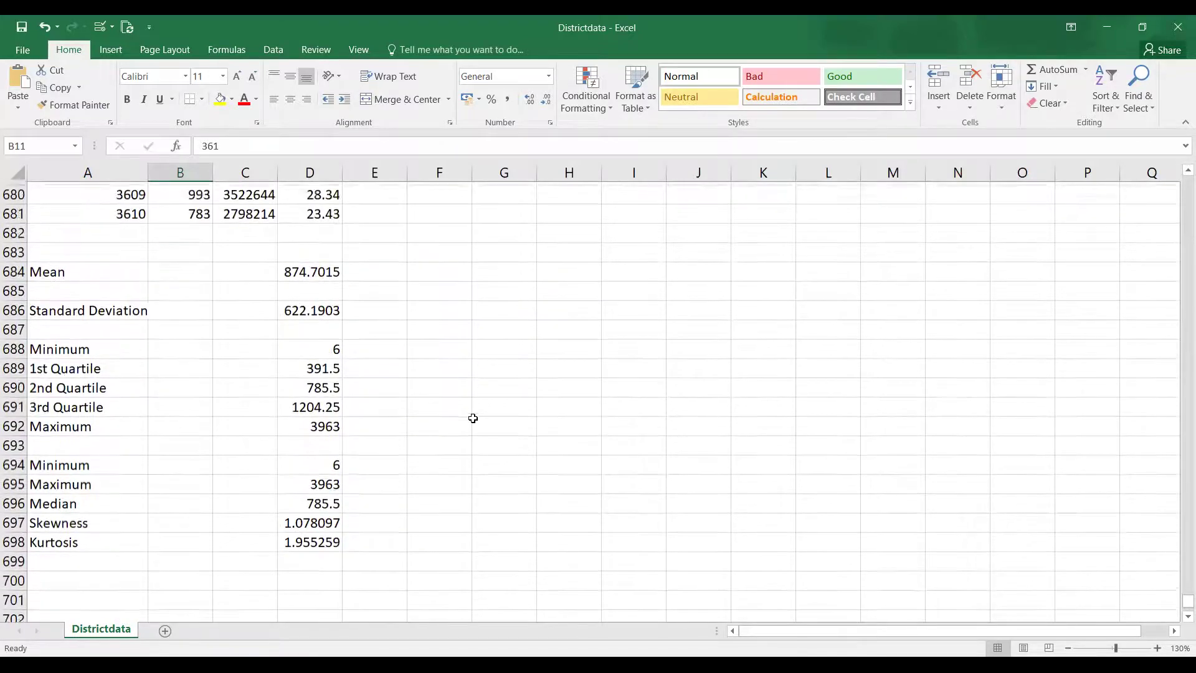
pyautogui.click(569, 282)
pyautogui.click(576, 272)
pyautogui.hotkey('ctrl', 'v')
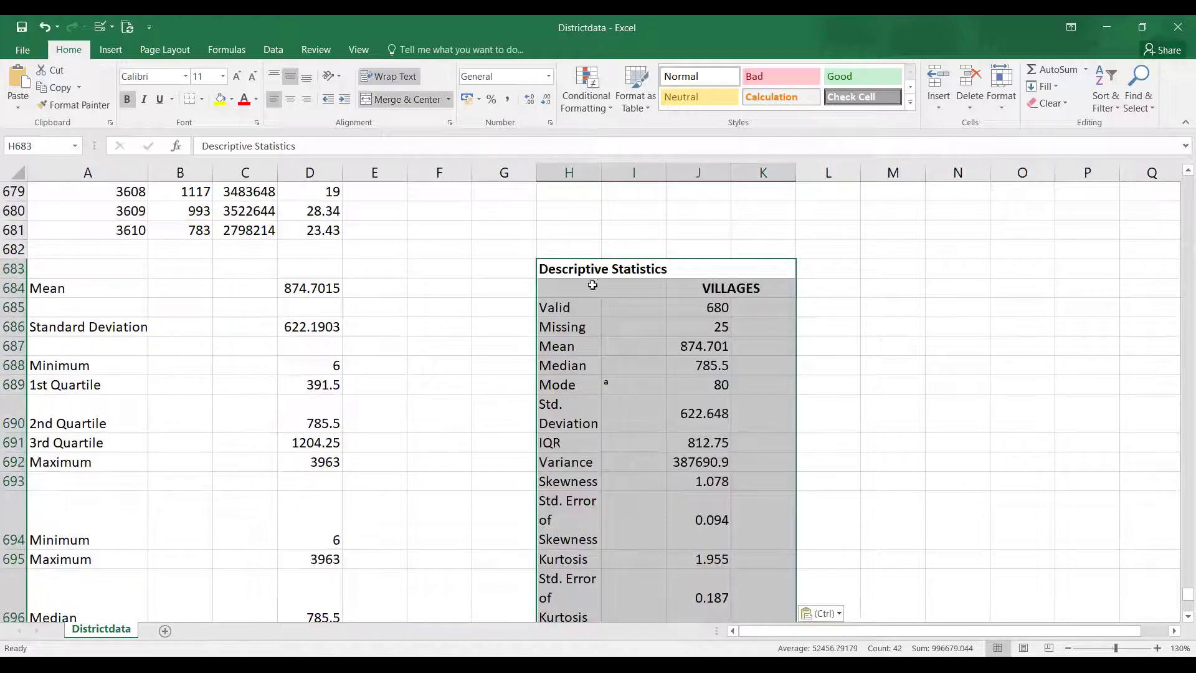
# Review the pasted VILLAGES statistics and widen column H until the long statistic labels fit on one line.
pyautogui.click(437, 379)
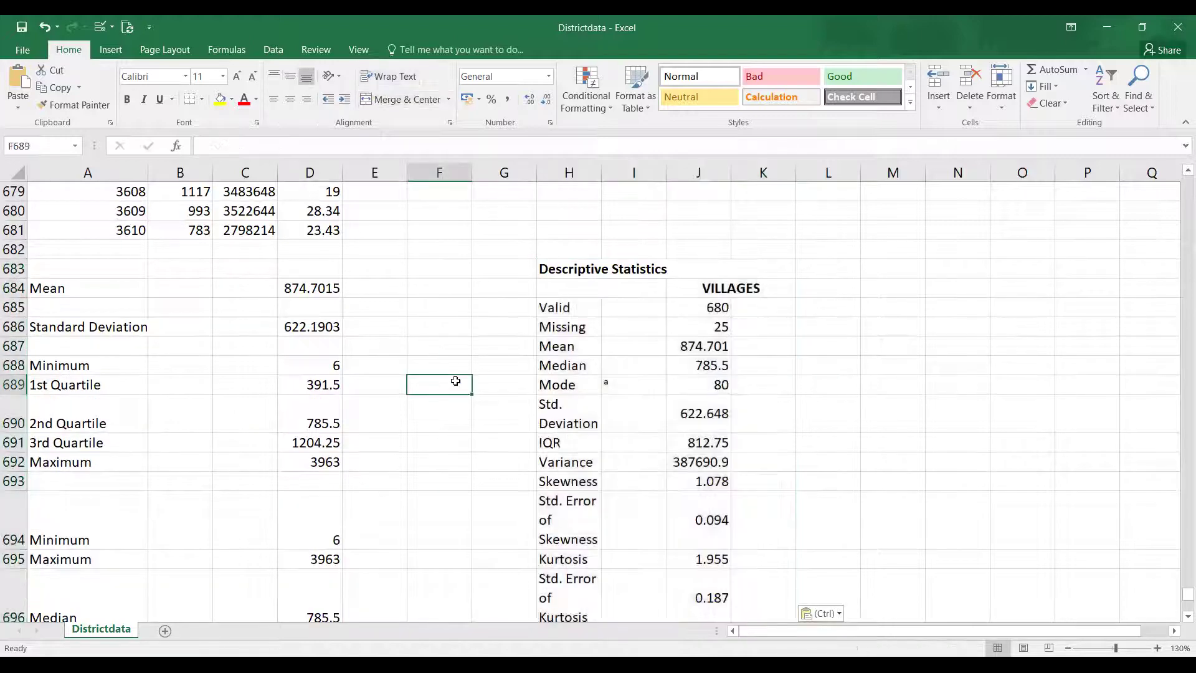
pyautogui.click(708, 307)
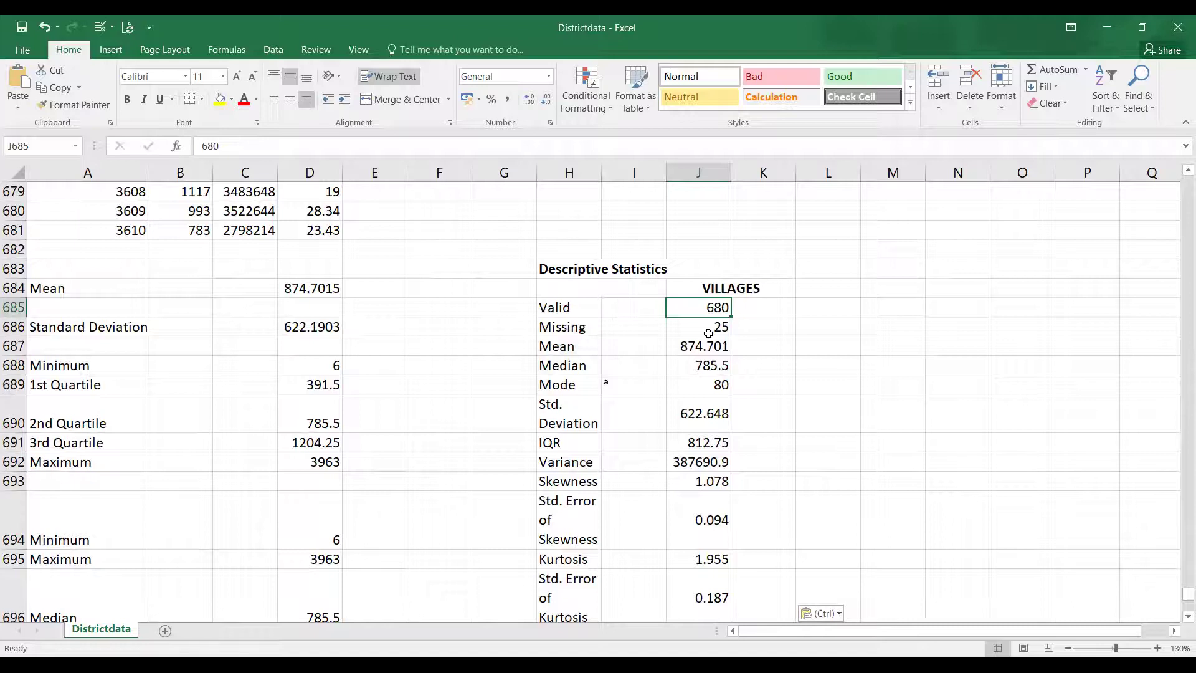
pyautogui.click(712, 332)
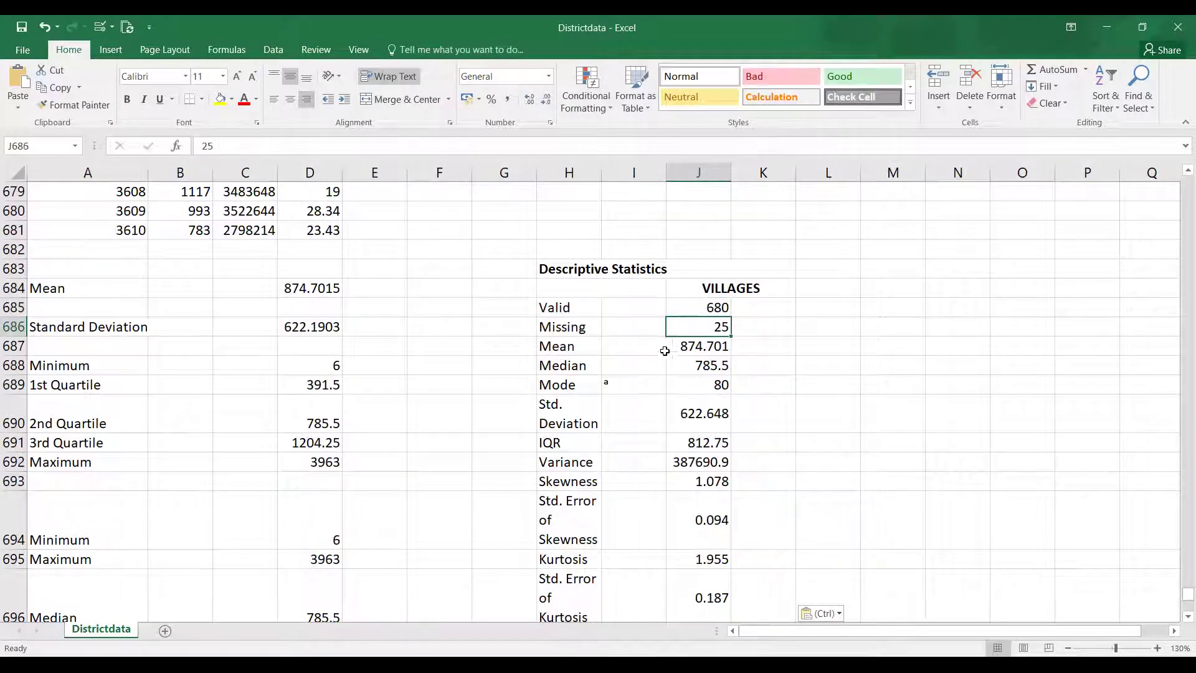
pyautogui.click(714, 347)
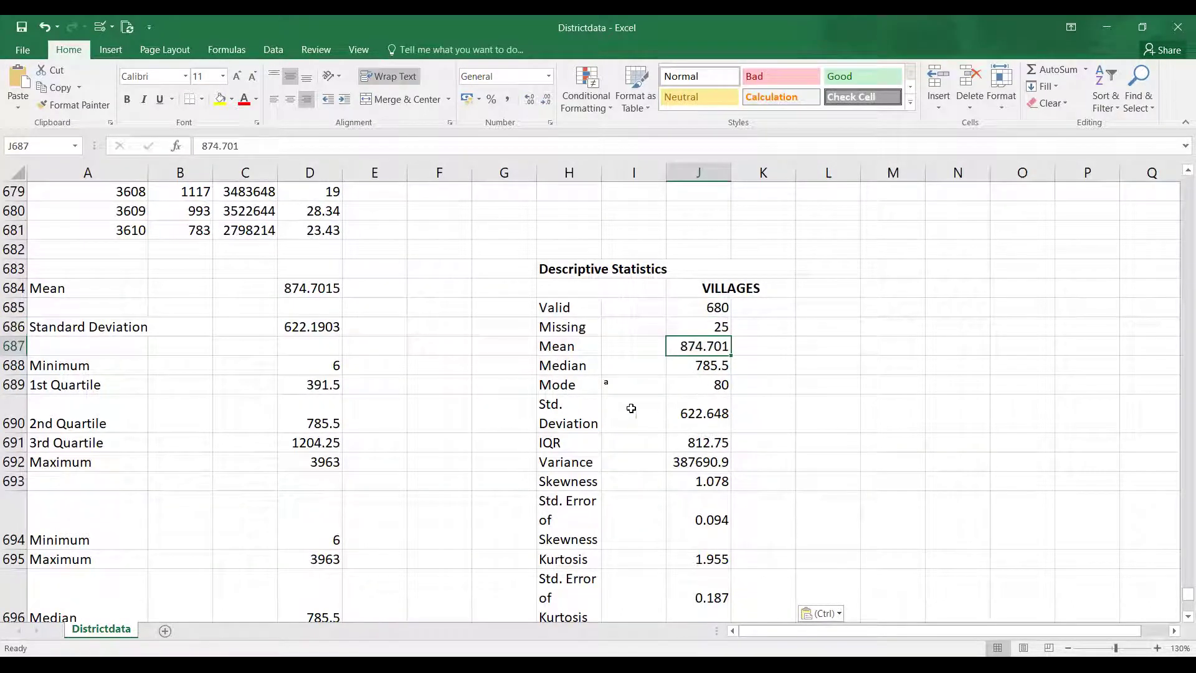
pyautogui.scroll(-3, 569, 444)
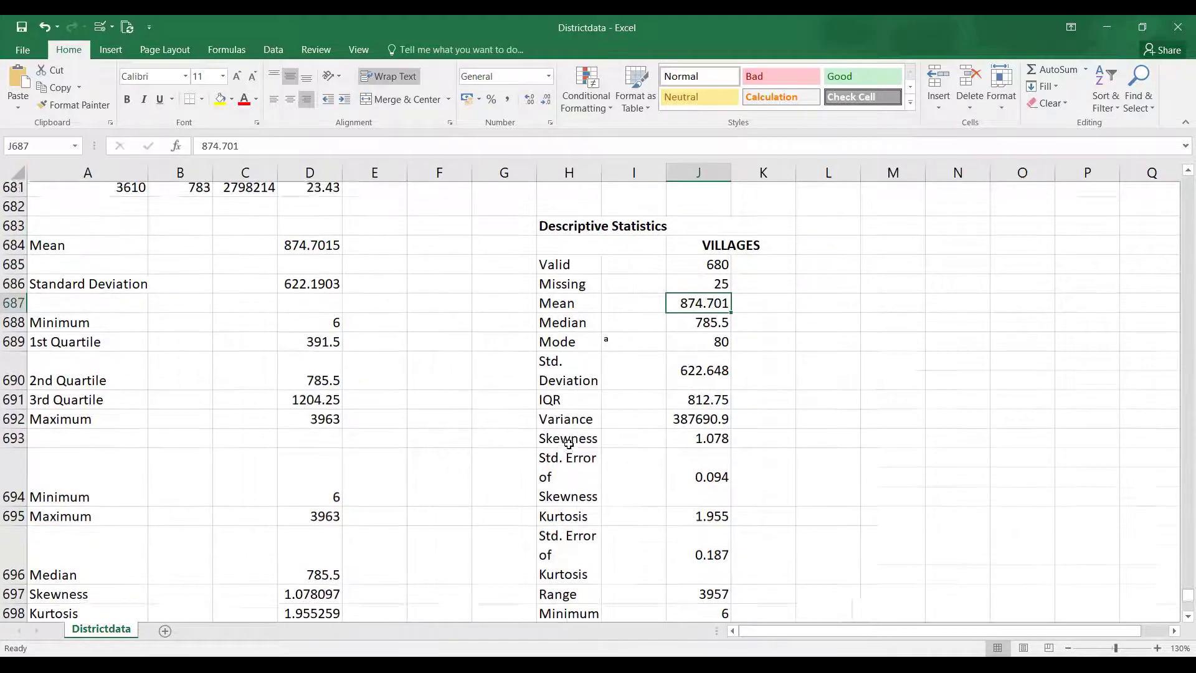
pyautogui.scroll(-5, 572, 580)
pyautogui.scroll(7, 567, 532)
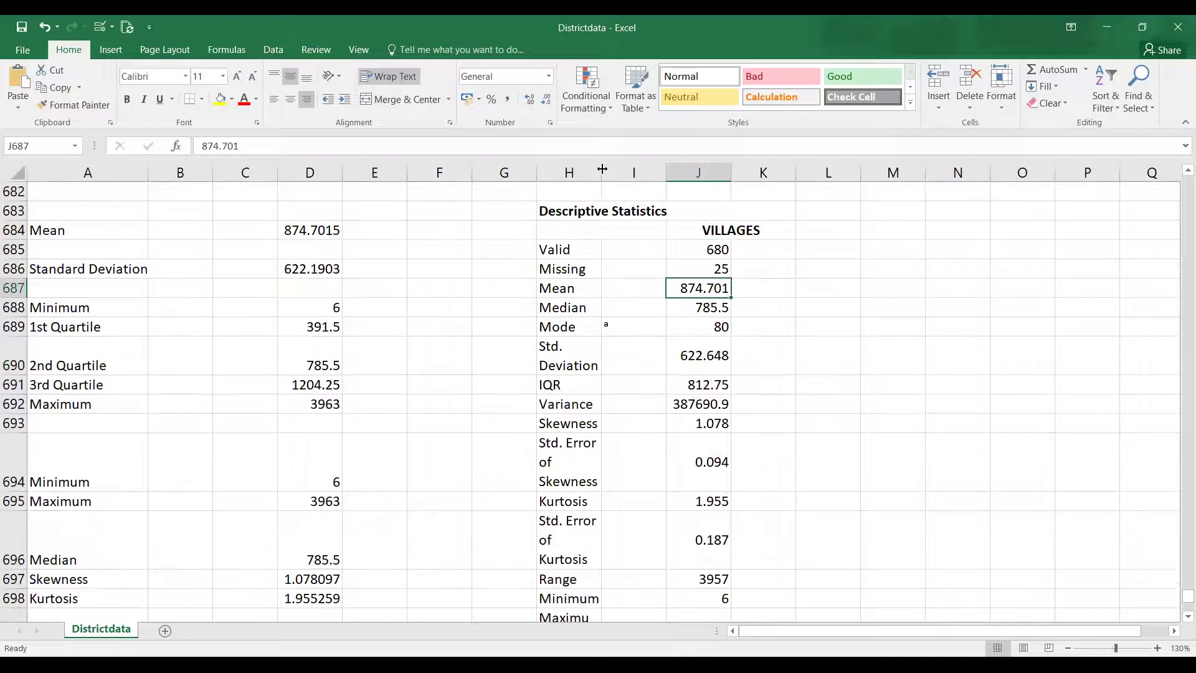
pyautogui.moveTo(602, 172); pyautogui.dragTo(706, 168)
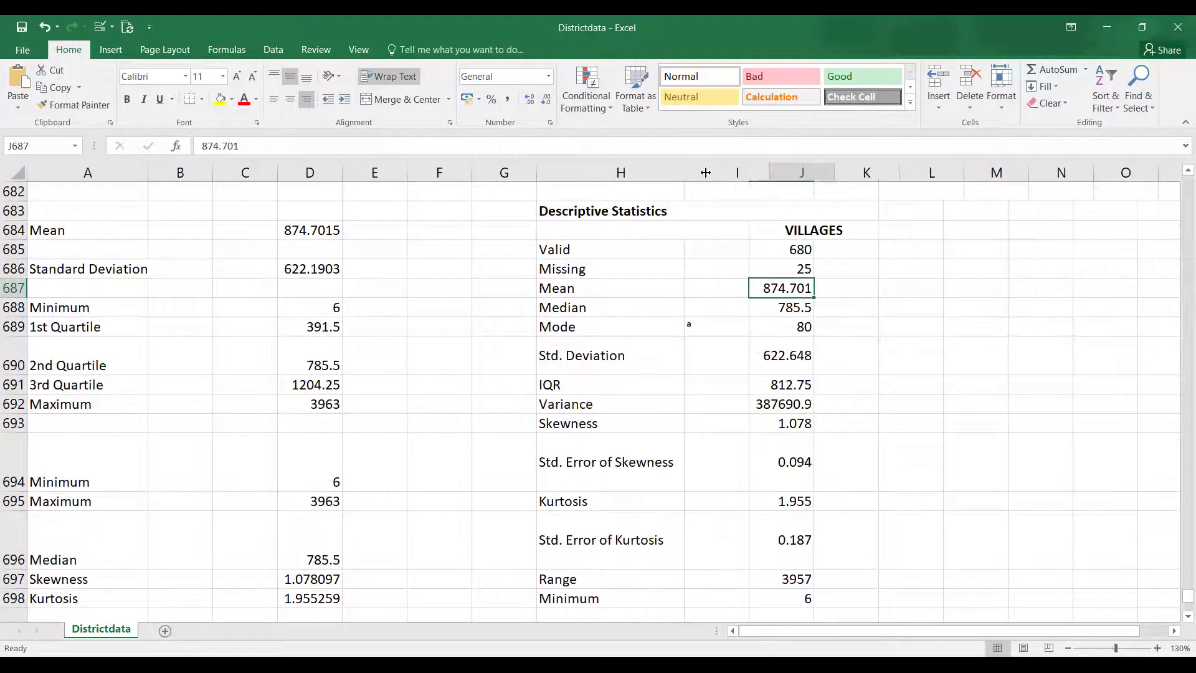
# Start an AVERAGE formula in cell B684 of the Mean row, with B681 as its first reference.
pyautogui.scroll(1, 168, 326)
pyautogui.scroll(2, 93, 292)
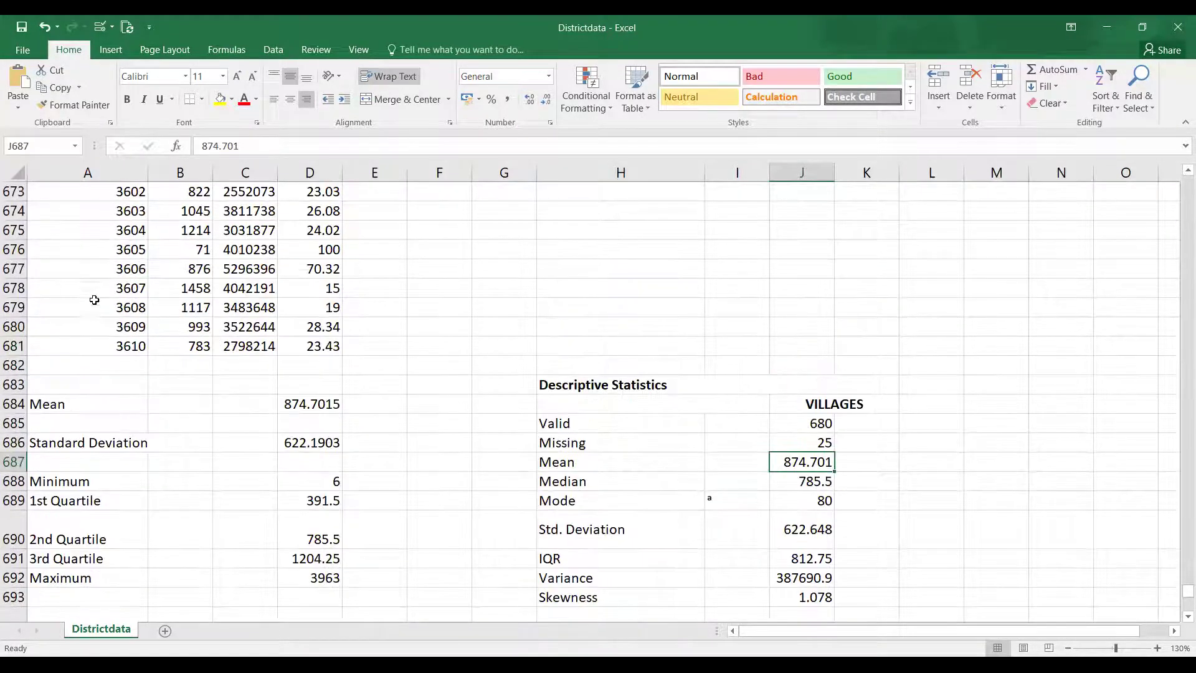
pyautogui.click(184, 405)
pyautogui.write('=')
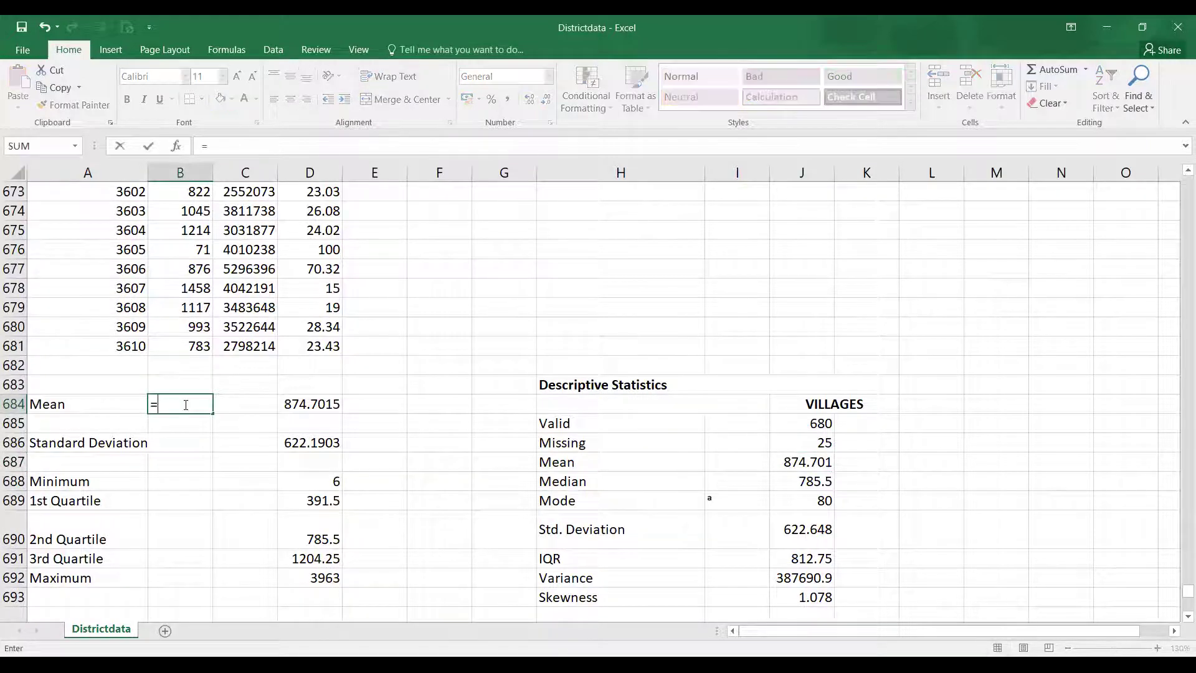
pyautogui.write('aver')
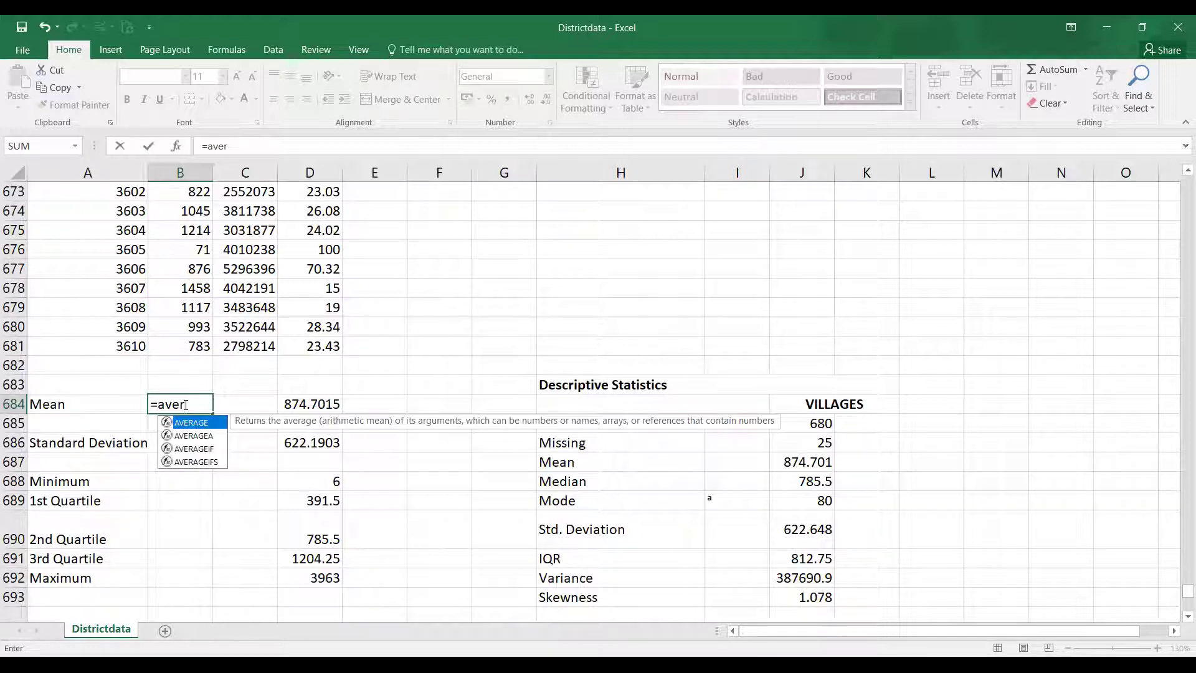
pyautogui.press('Tab')
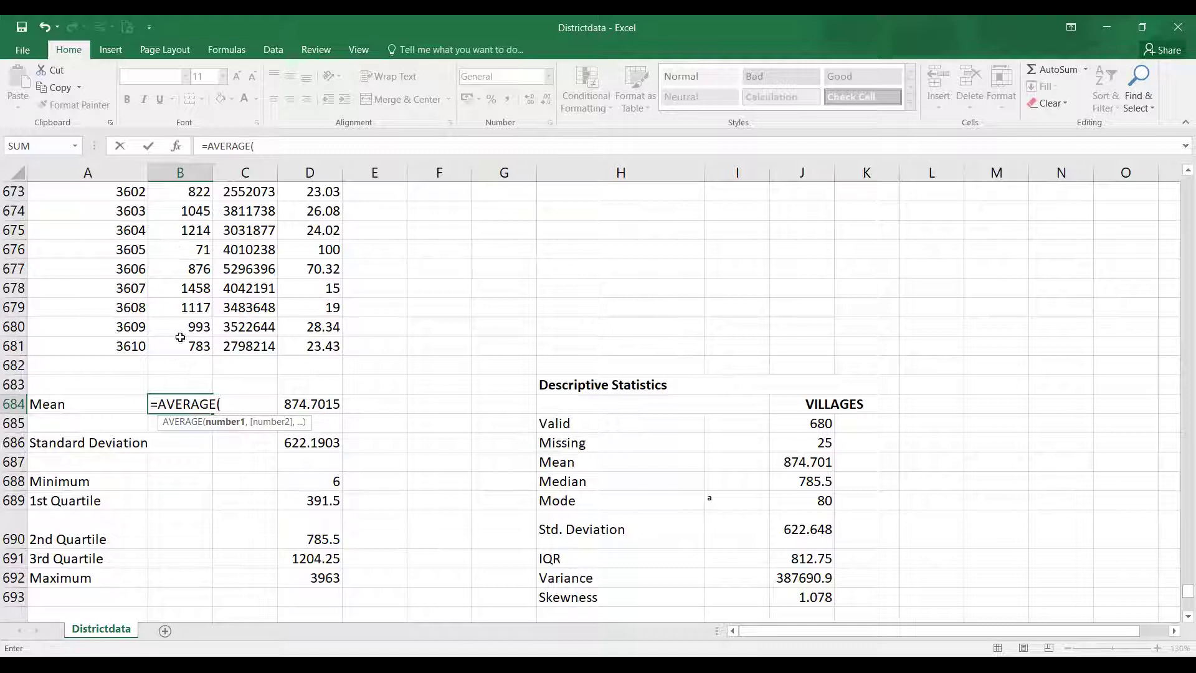
pyautogui.click(182, 346)
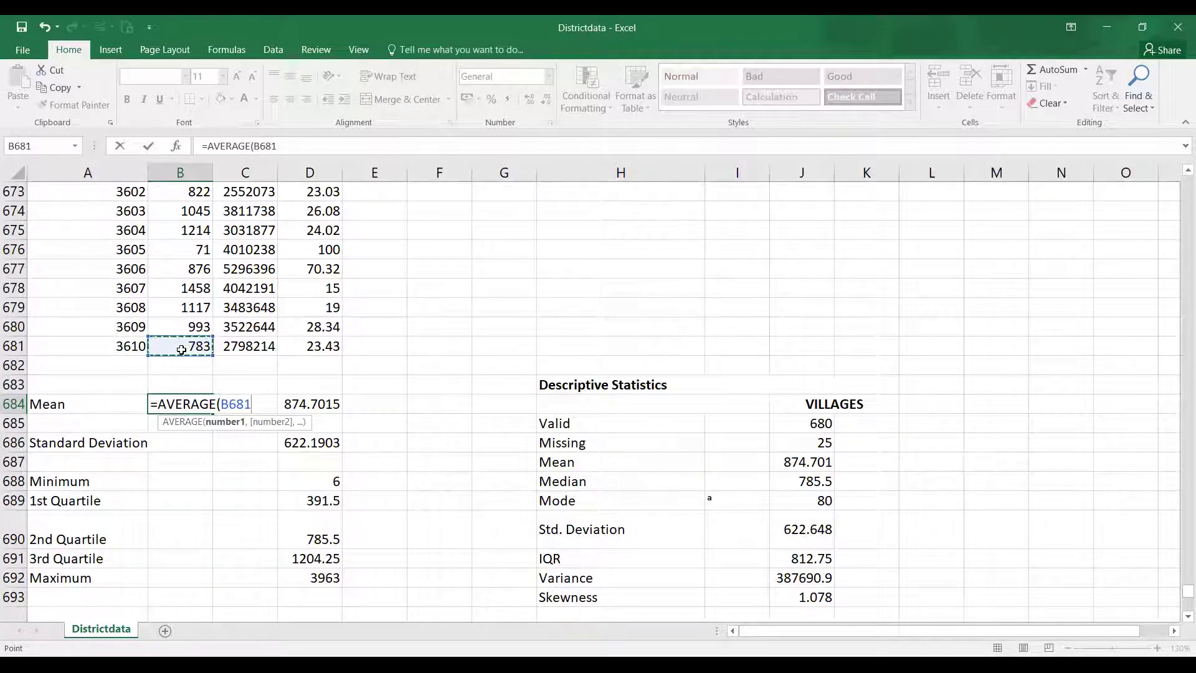
pyautogui.moveTo(180, 346); pyautogui.dragTo(180, 327)
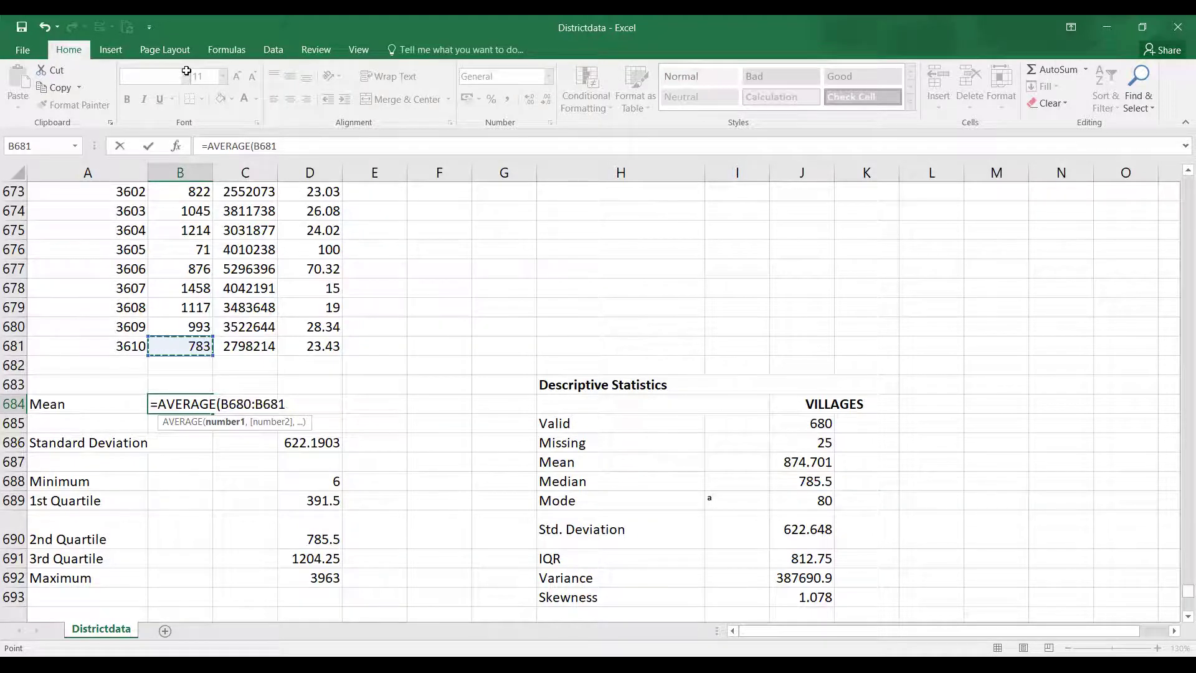
pyautogui.moveTo(187, 71); pyautogui.dragTo(189, 266)
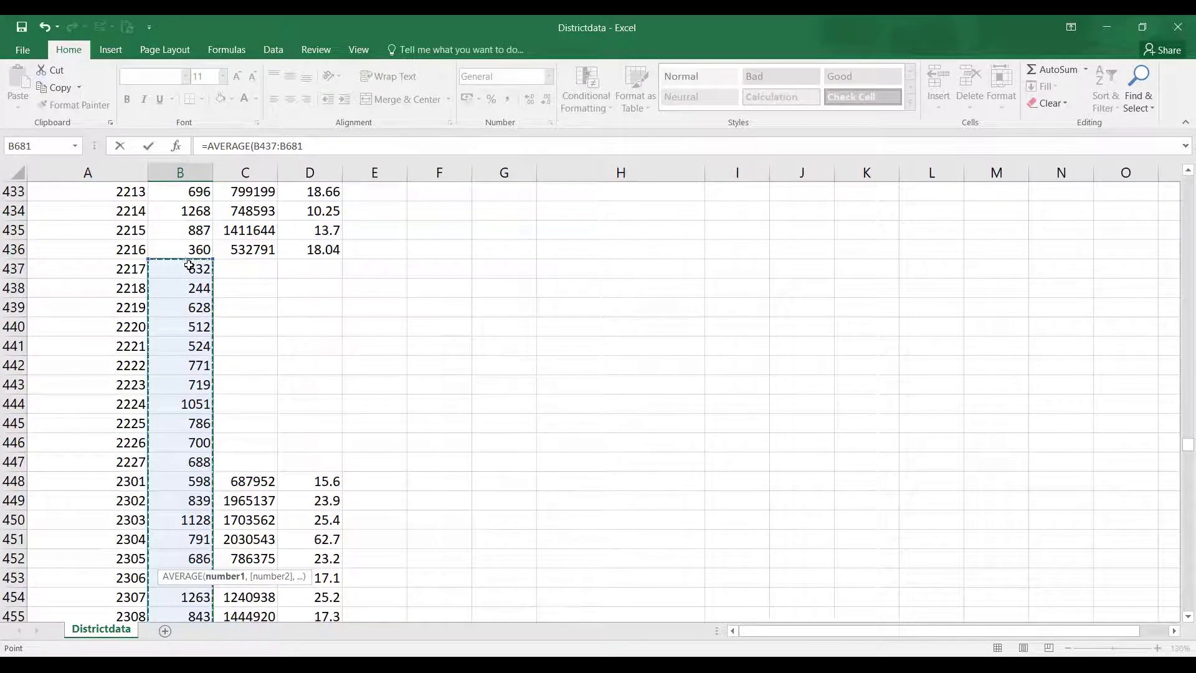
pyautogui.hotkey('ctrl', 'shift', 'Up')
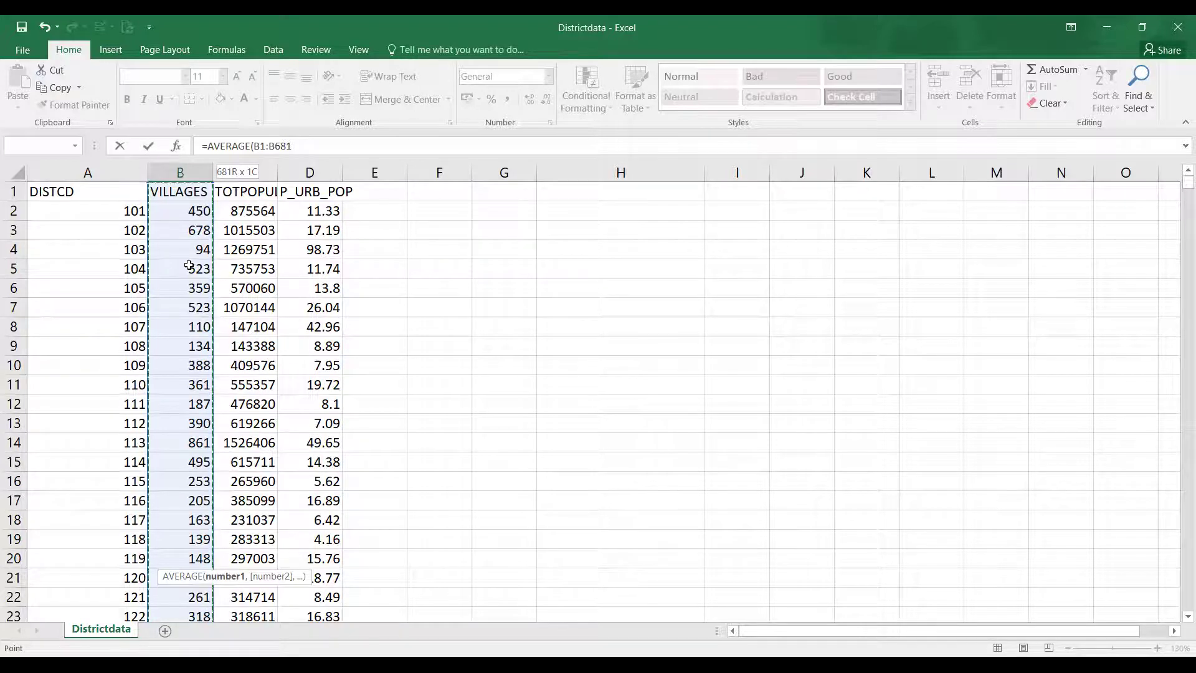
pyautogui.hotkey('ctrl', 'Down')
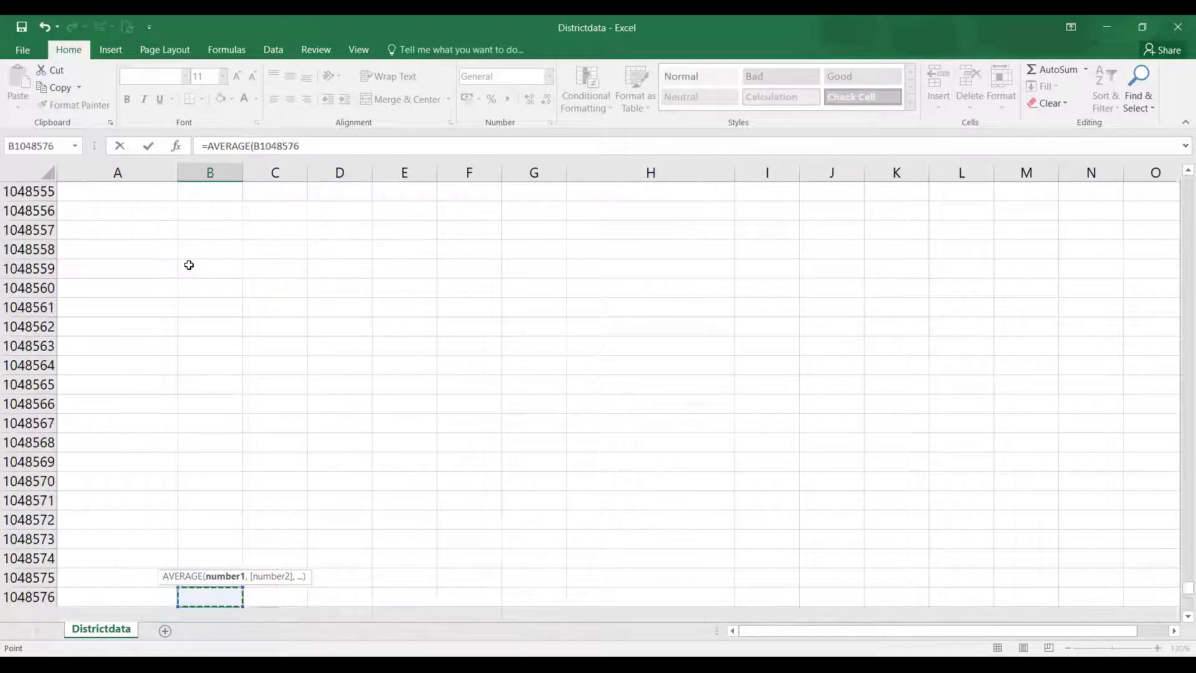
pyautogui.hotkey('ctrl', 'Up')
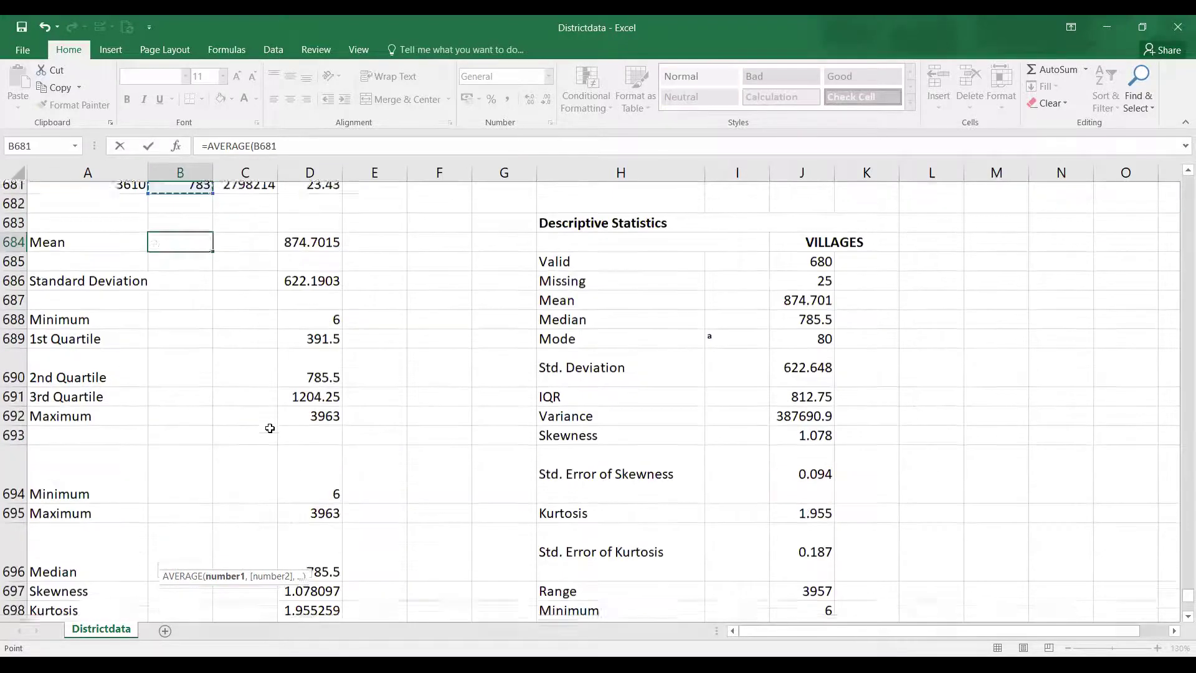
# Complete the AVERAGE formula in cell B684 with the range B2:B681 and compare it with the pasted Mean row.
pyautogui.scroll(4, 270, 428)
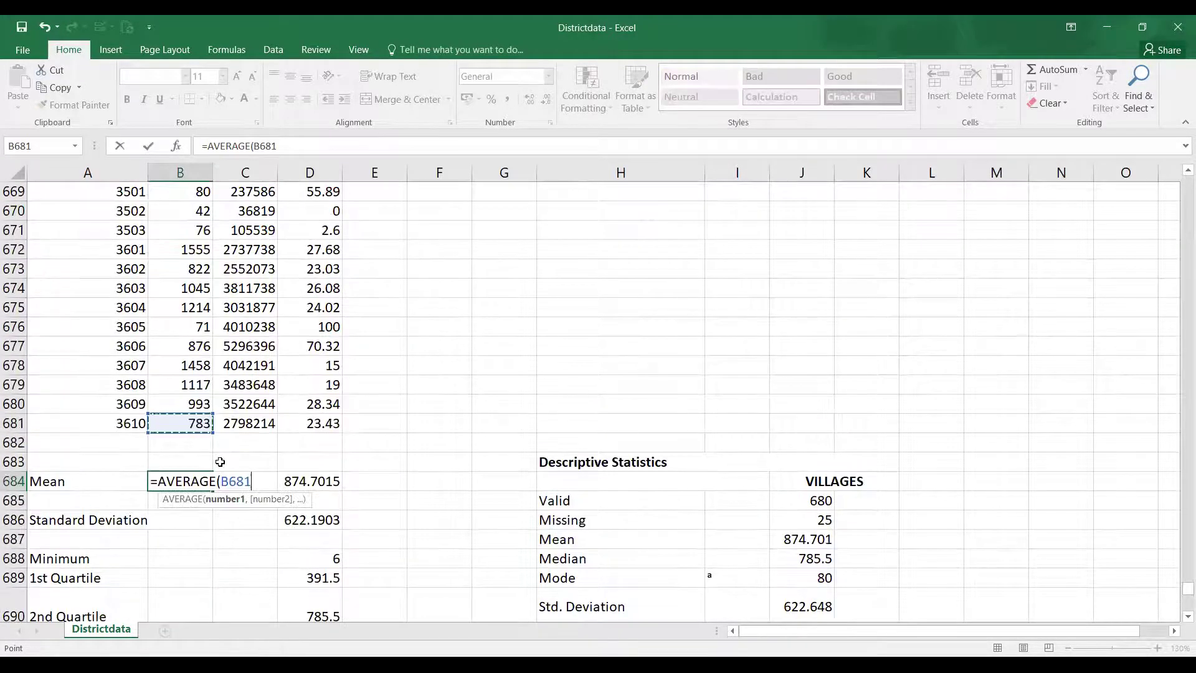
pyautogui.hotkey('ctrl', 'shift', 'Up')
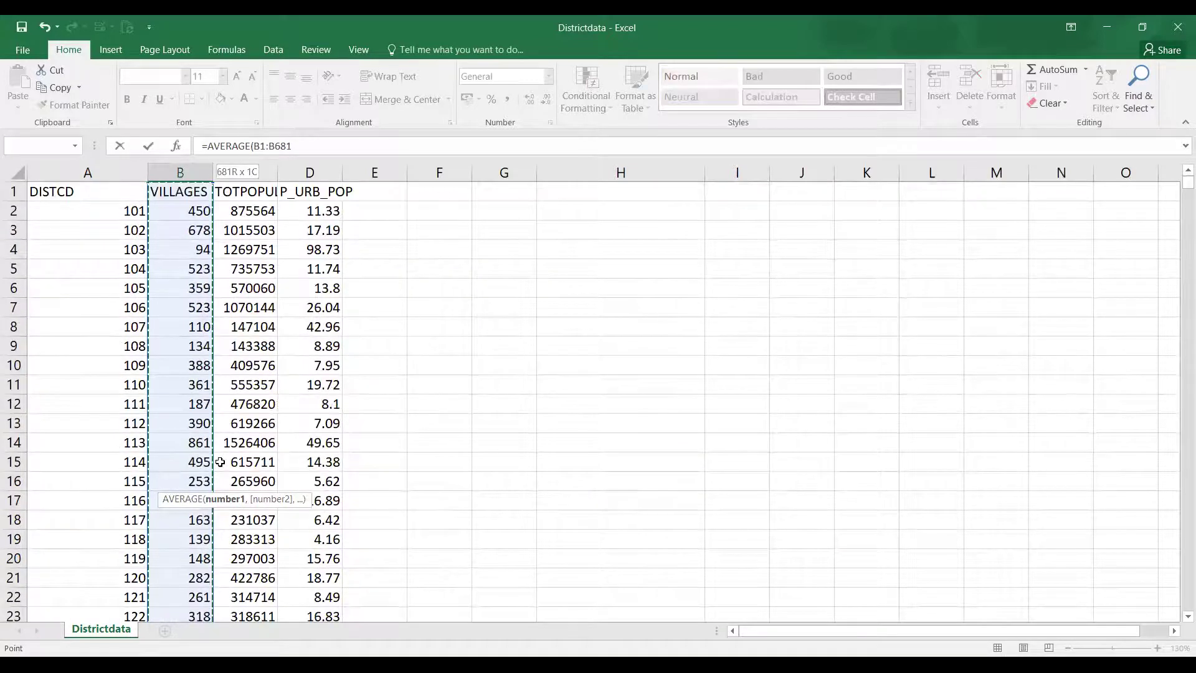
pyautogui.hotkey('shift', 'Down')
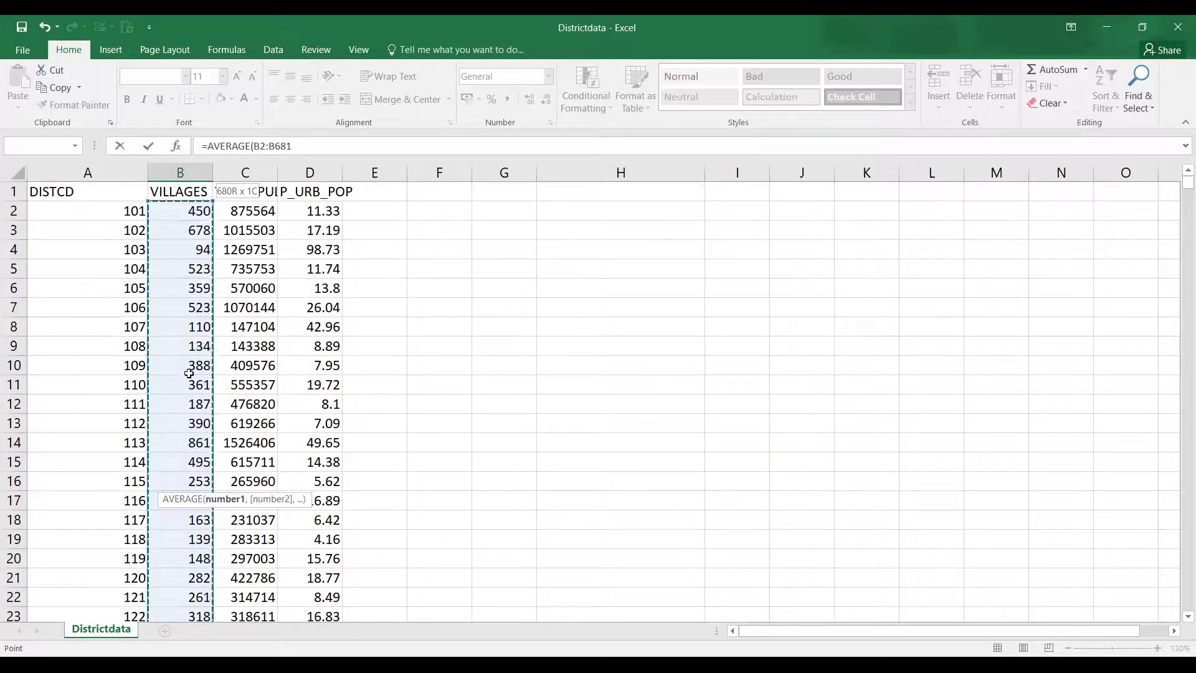
pyautogui.scroll(-20, 189, 374)
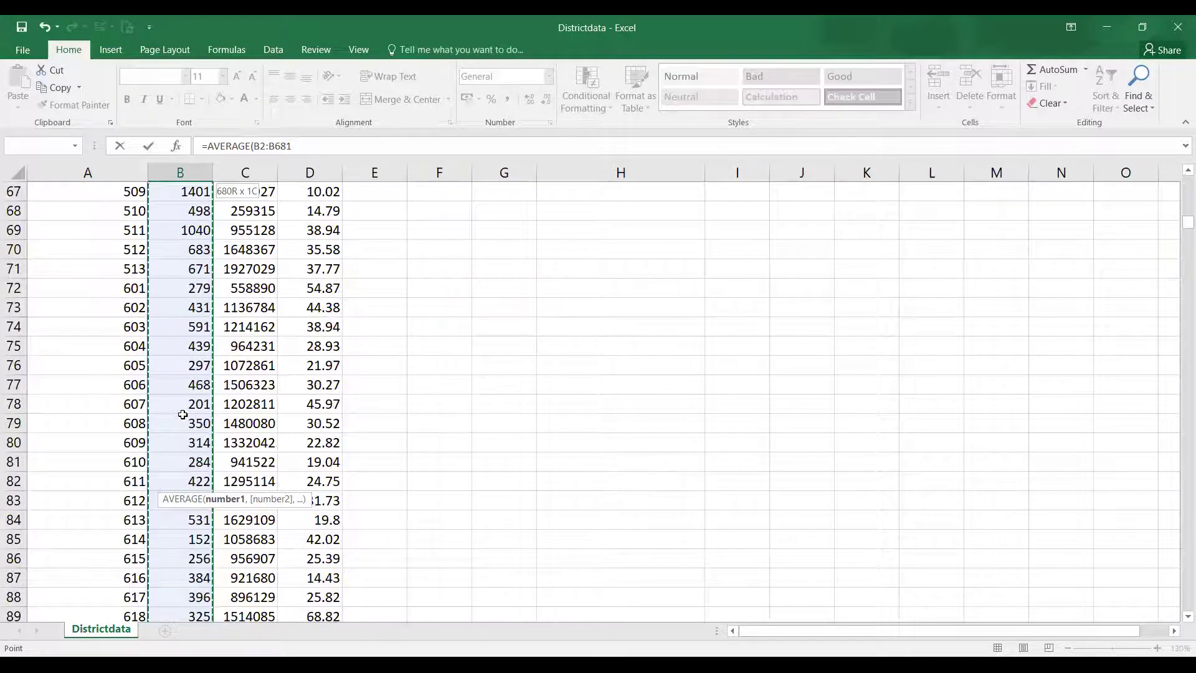
pyautogui.press('Return')
pyautogui.scroll(-2, 177, 502)
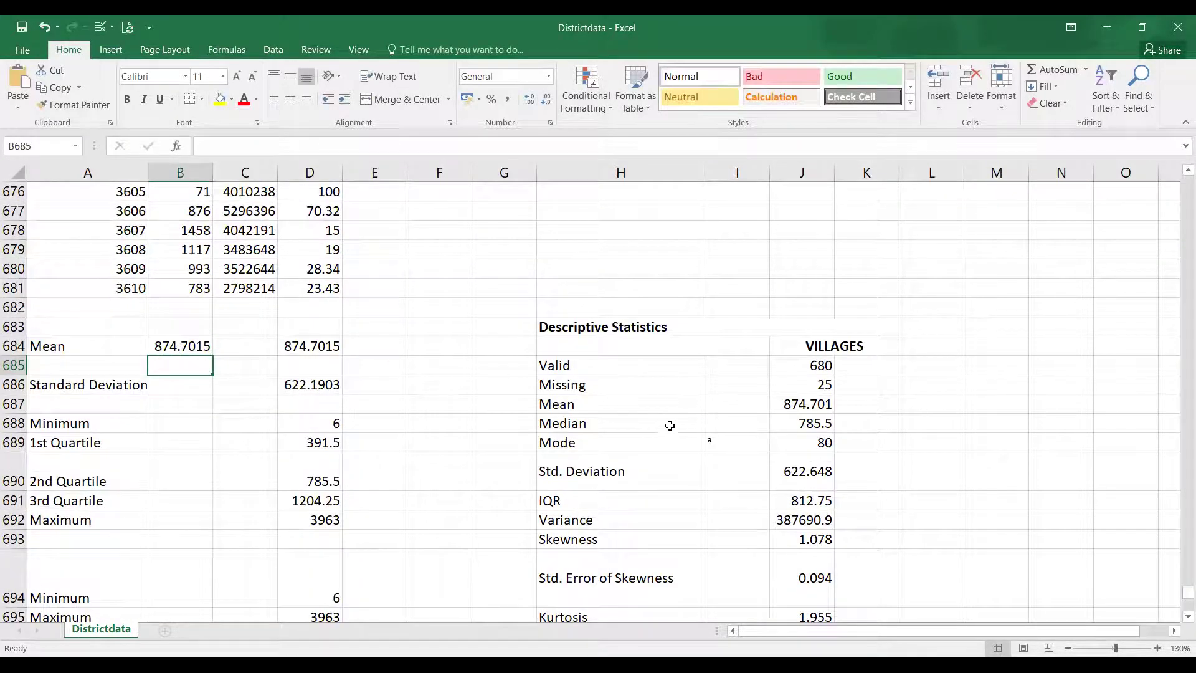
pyautogui.moveTo(576, 406); pyautogui.dragTo(803, 408)
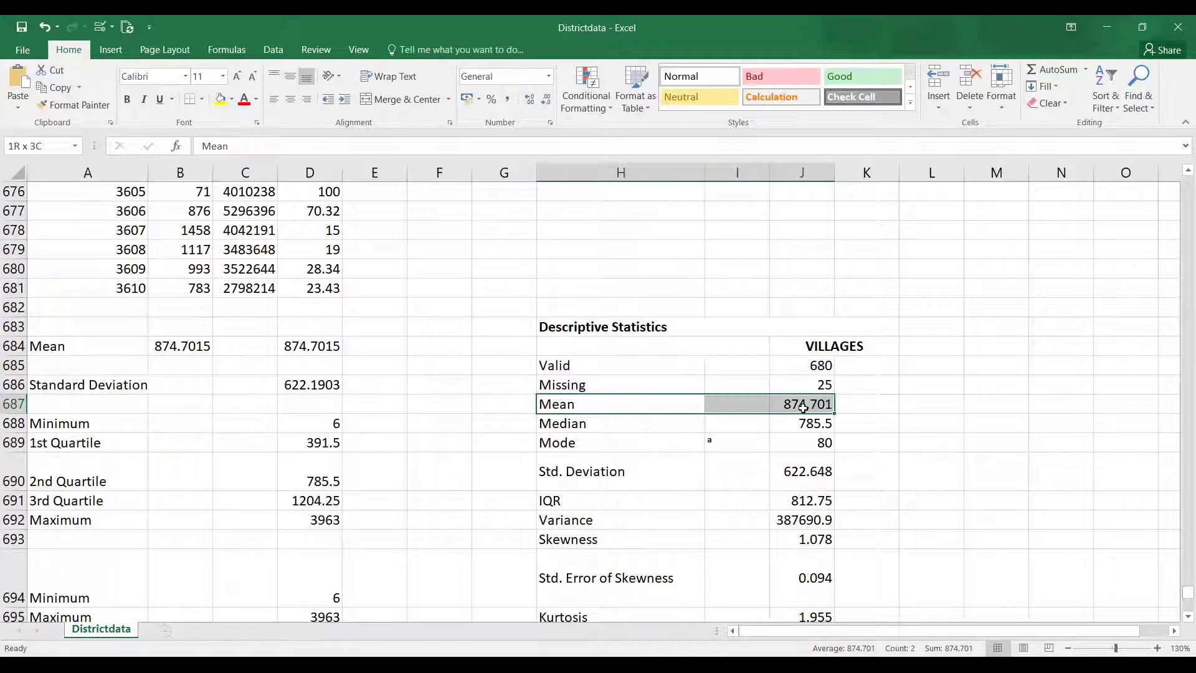
pyautogui.click(167, 346)
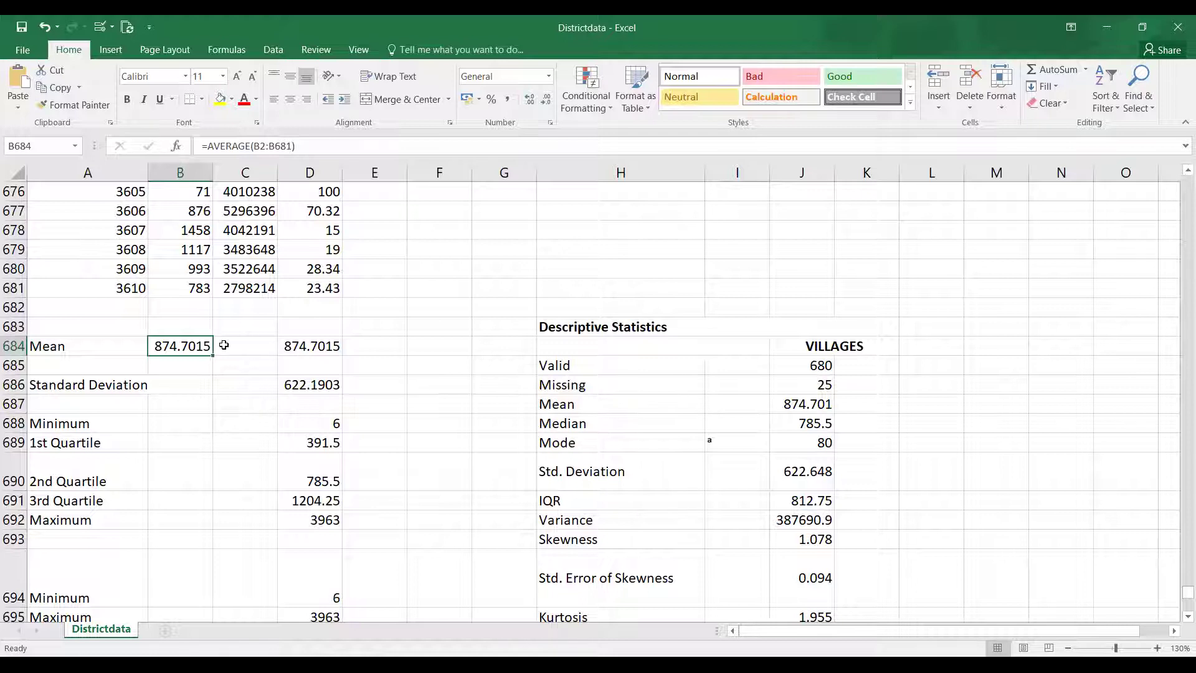
# Calculate the standard deviation of B2:B681 in cell B686 with STDEV.P and compare it with the pasted Std. Deviation row.
pyautogui.click(182, 390)
pyautogui.write('=')
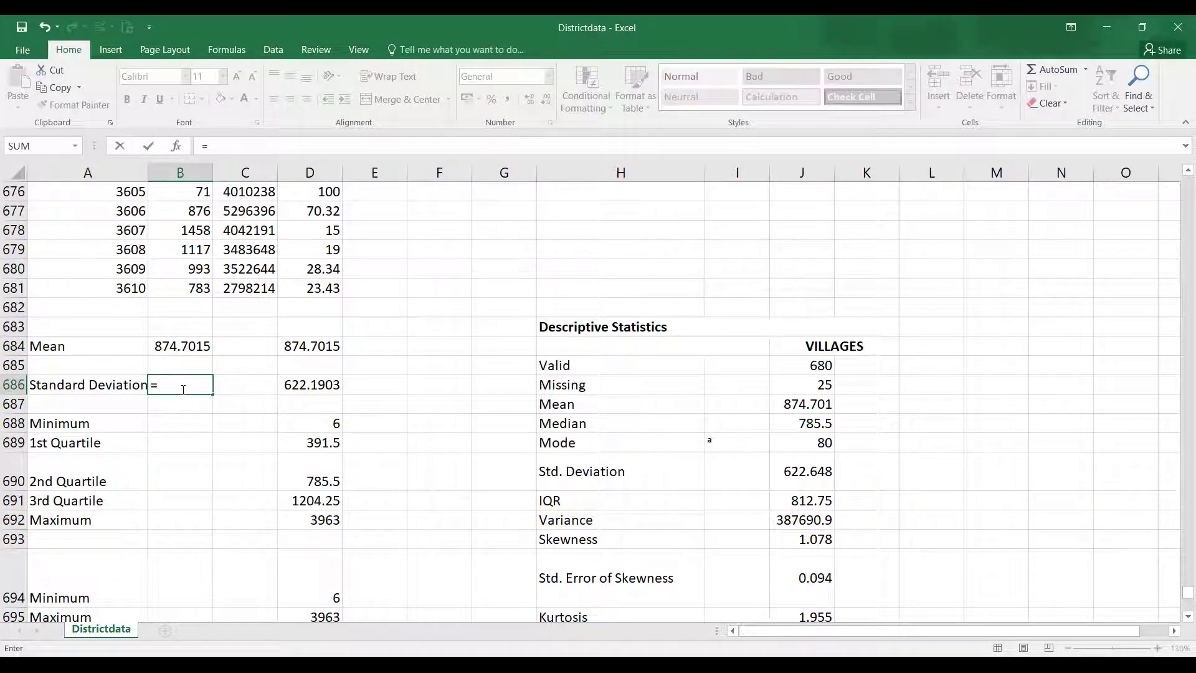
pyautogui.write('std')
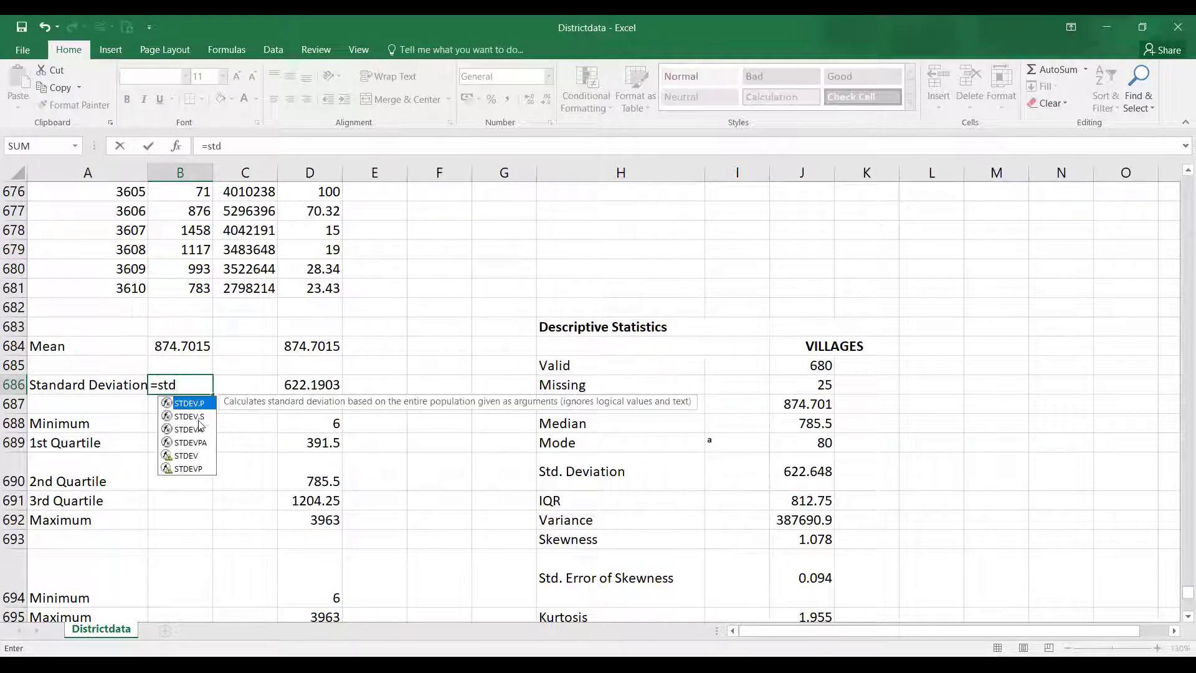
pyautogui.click(199, 417)
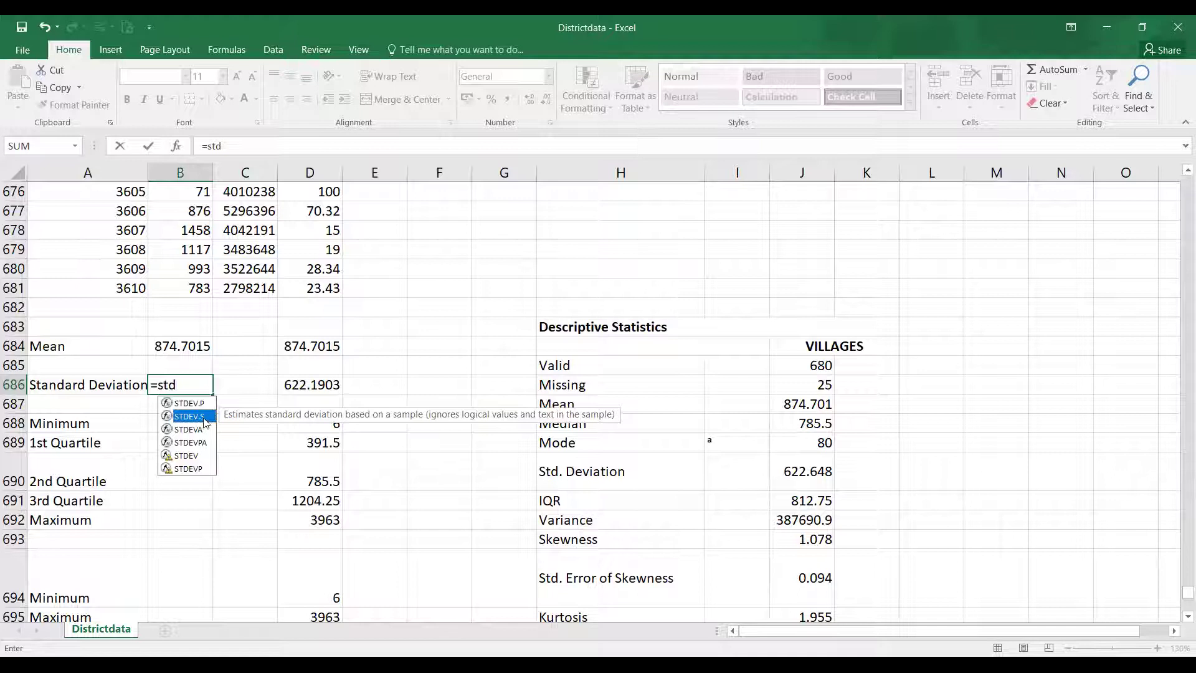
pyautogui.click(191, 403)
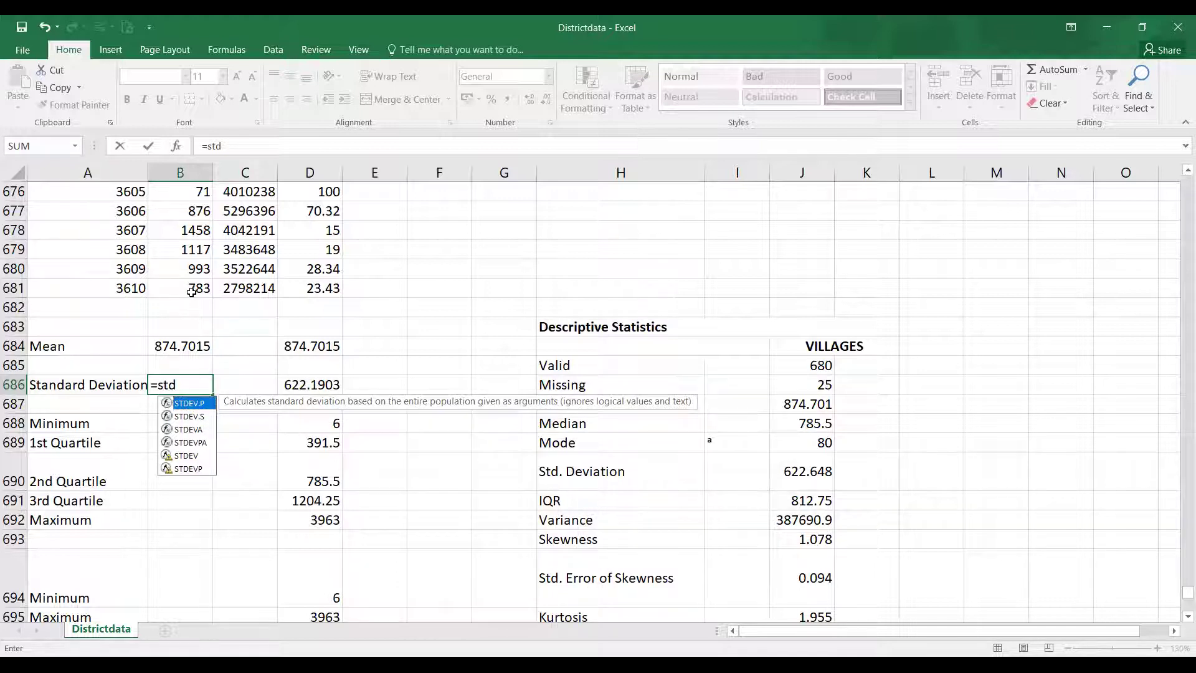
pyautogui.press('Tab')
pyautogui.moveTo(187, 288); pyautogui.dragTo(189, 230)
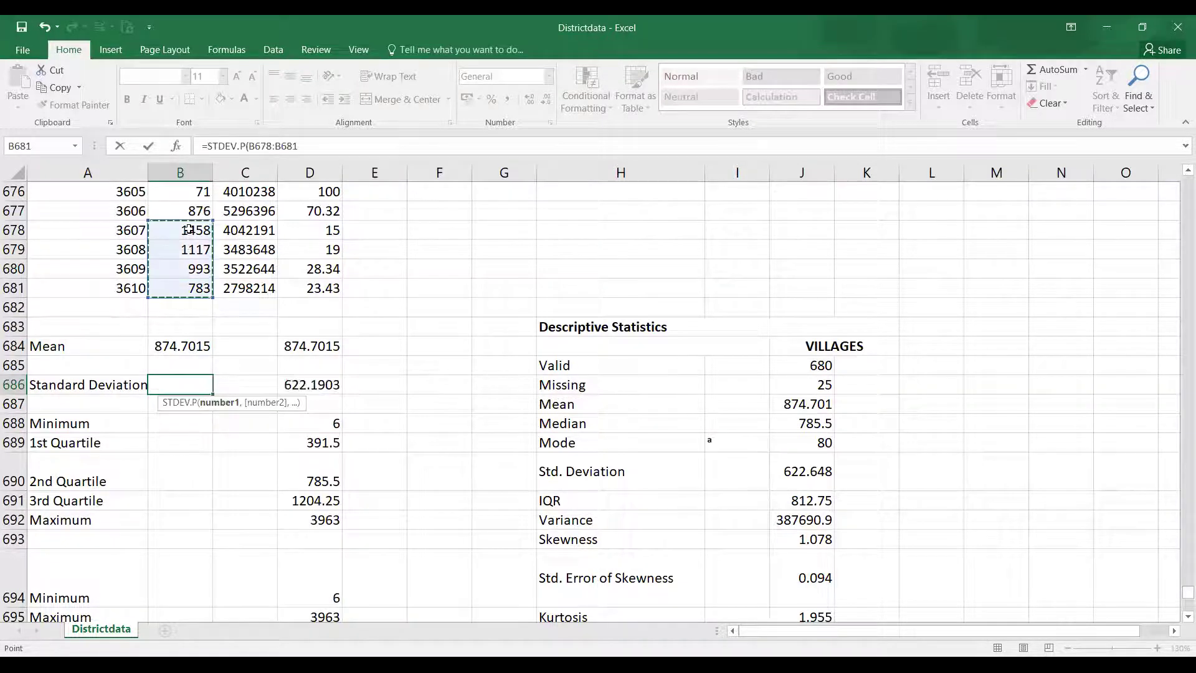
pyautogui.hotkey('ctrl', 'shift', 'Up')
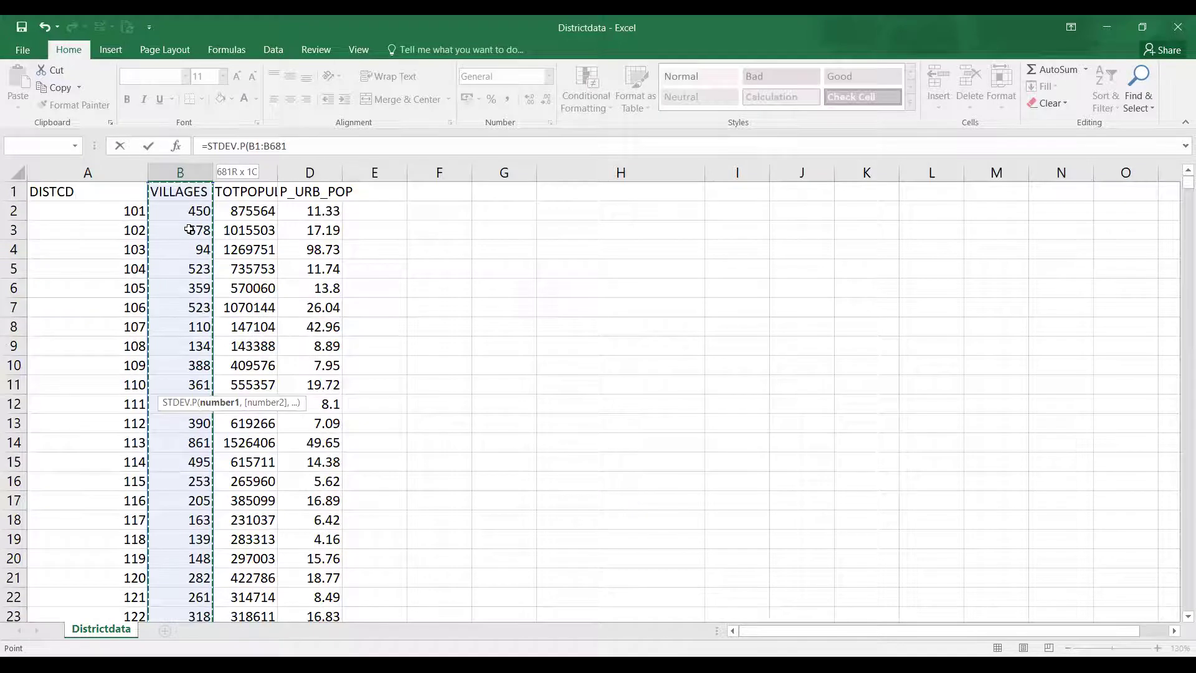
pyautogui.hotkey('shift', 'Down')
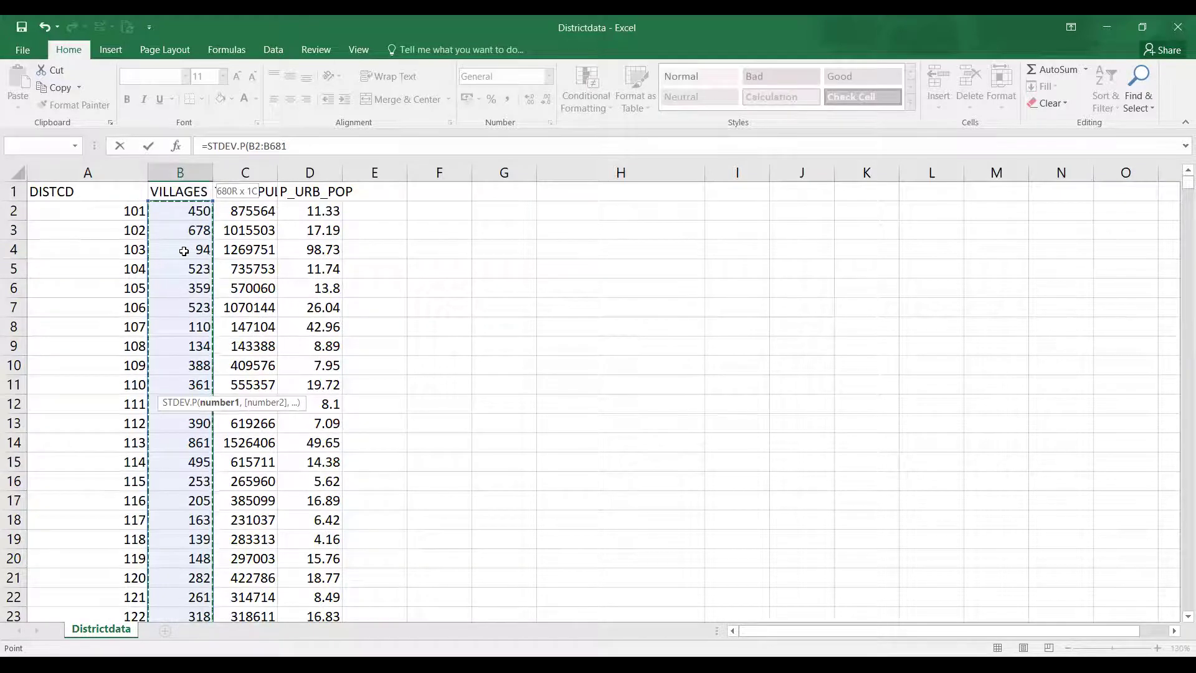
pyautogui.press('Return')
pyautogui.scroll(-2, 199, 464)
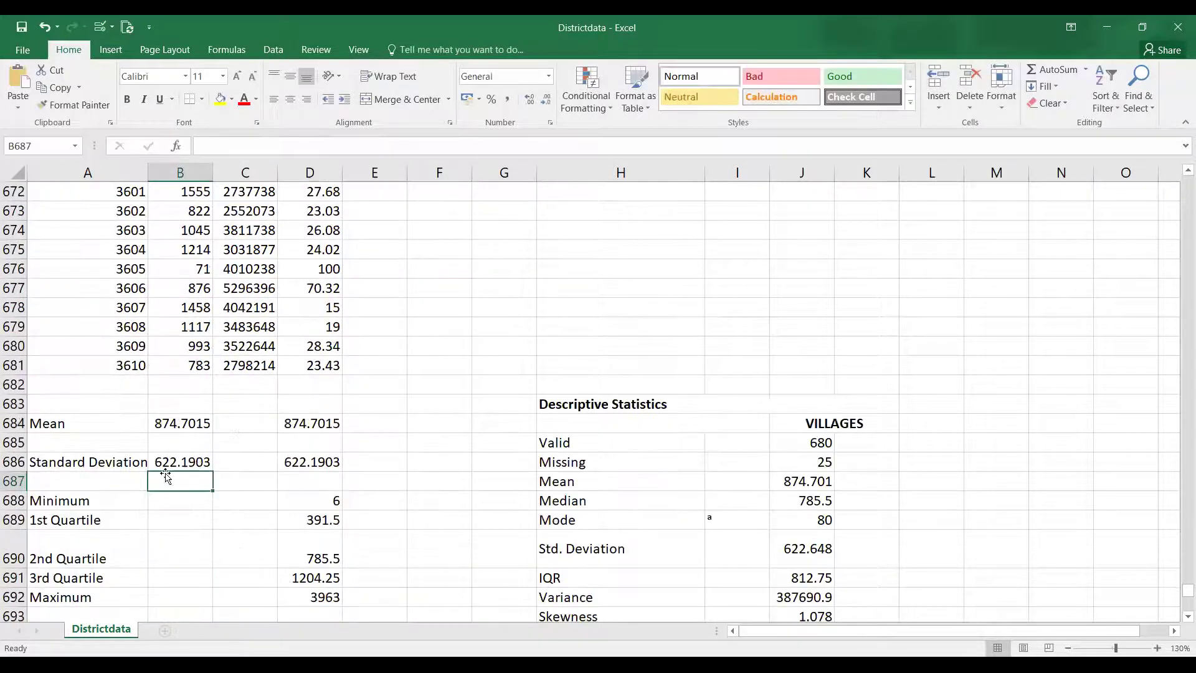
pyautogui.scroll(-1, 804, 522)
pyautogui.moveTo(806, 492); pyautogui.dragTo(659, 492)
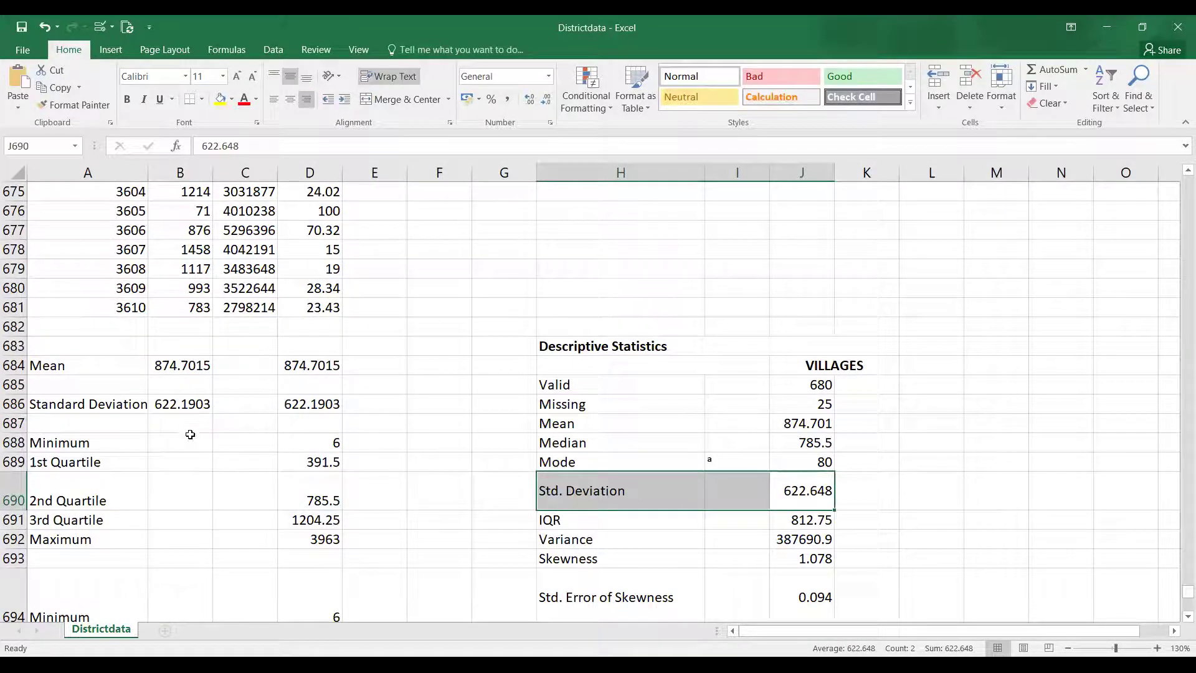
# Calculate the minimum of B2:B681 with the MIN function in cell B694 of the lower Minimum row.
pyautogui.click(169, 448)
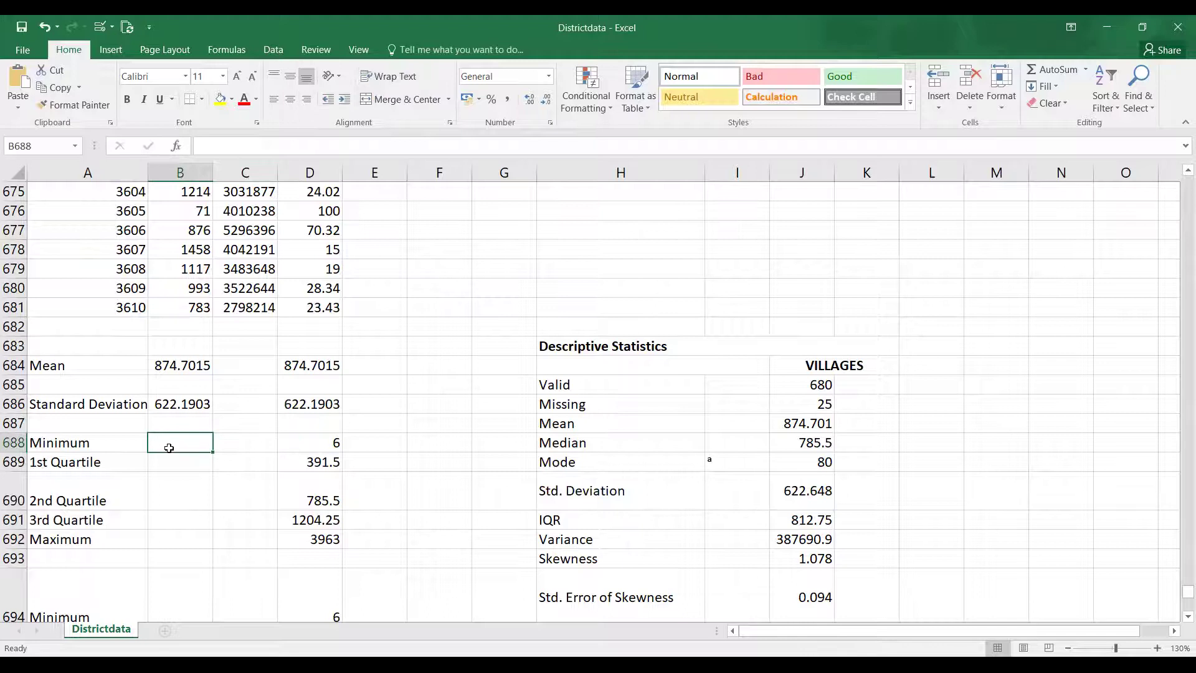
pyautogui.scroll(-1, 168, 446)
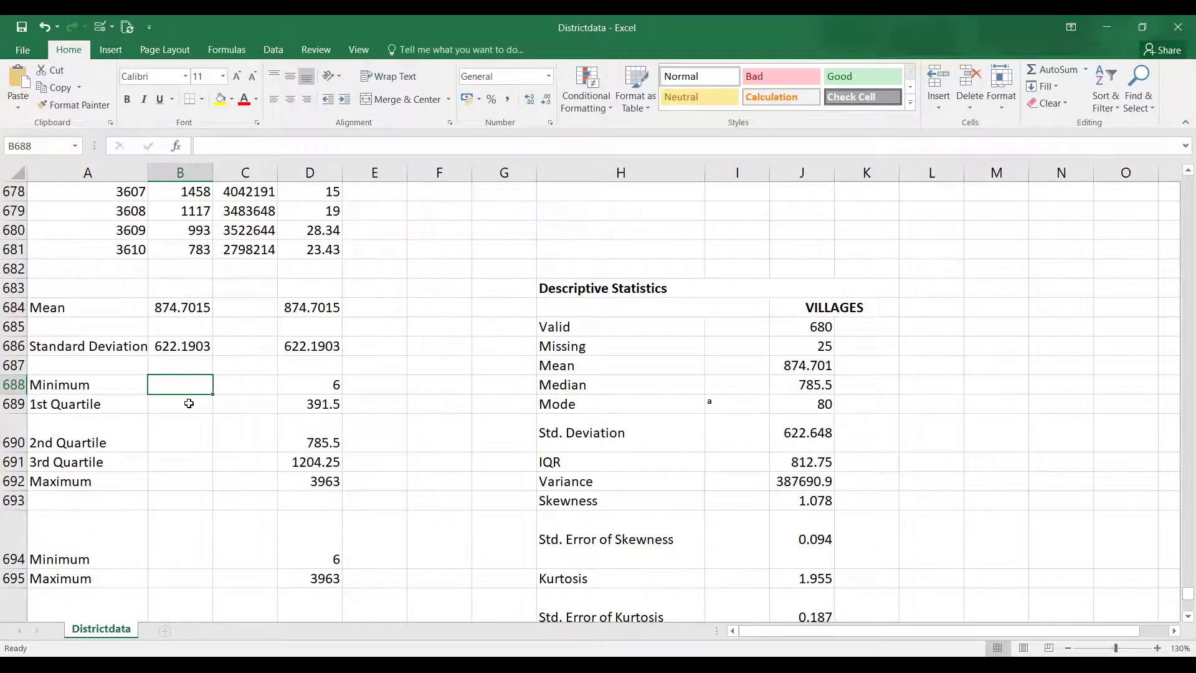
pyautogui.scroll(-1, 177, 473)
pyautogui.click(174, 498)
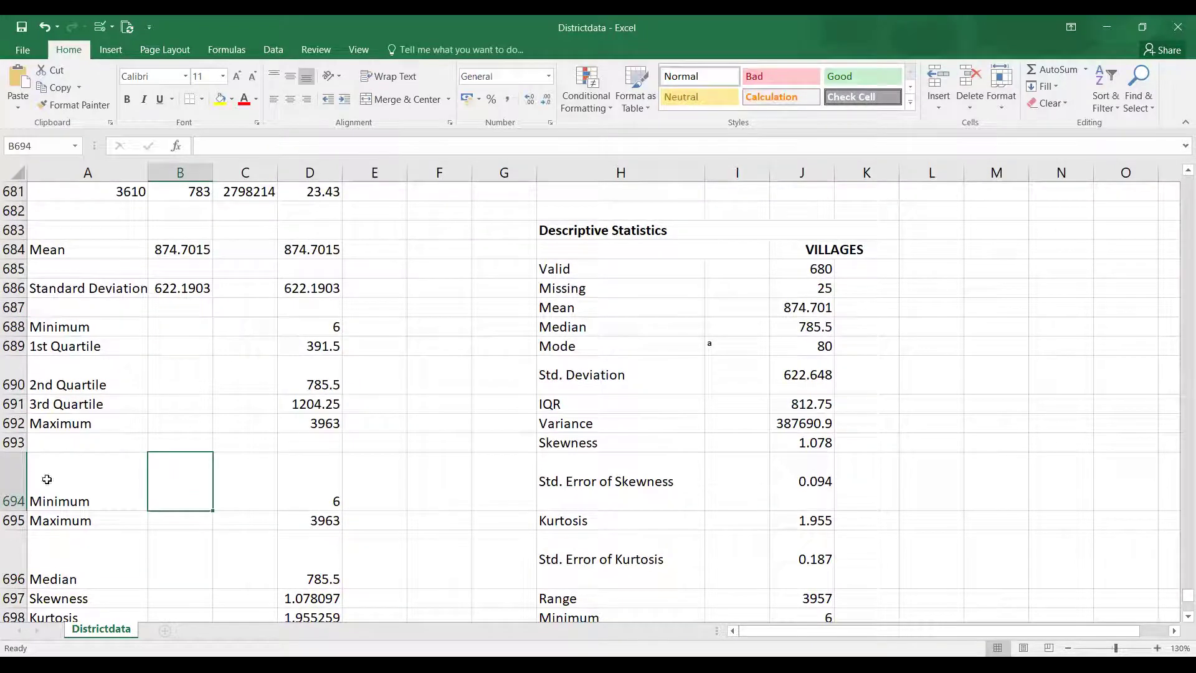
pyautogui.write('=')
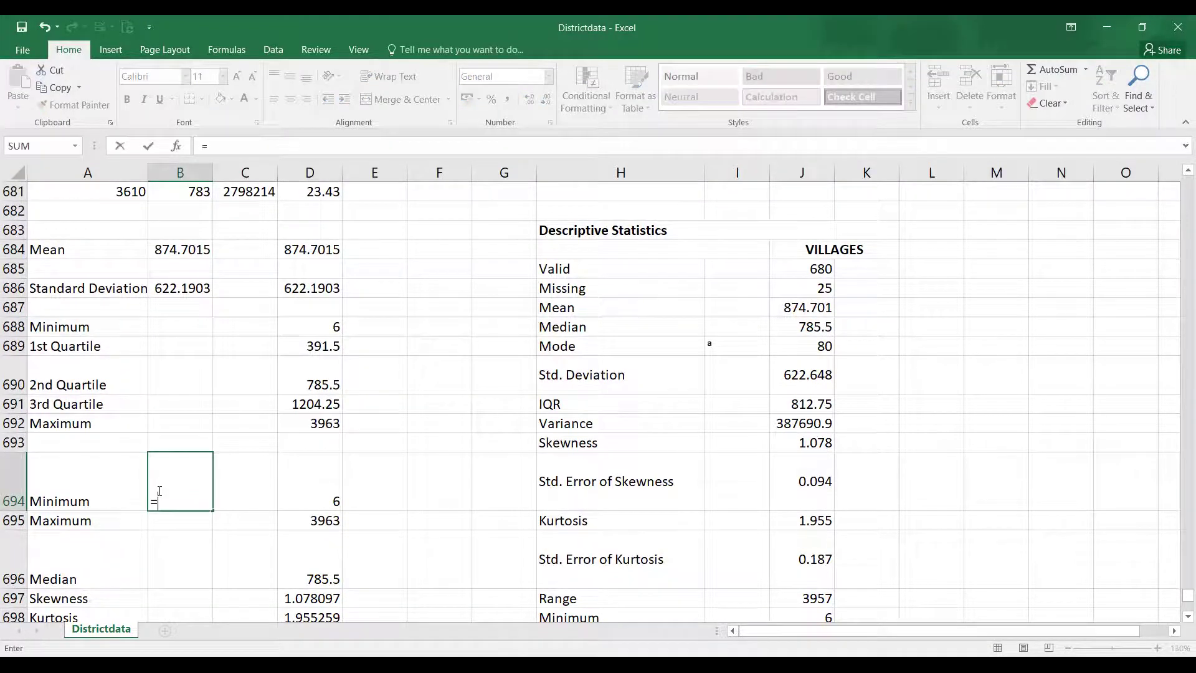
pyautogui.write('MIN(')
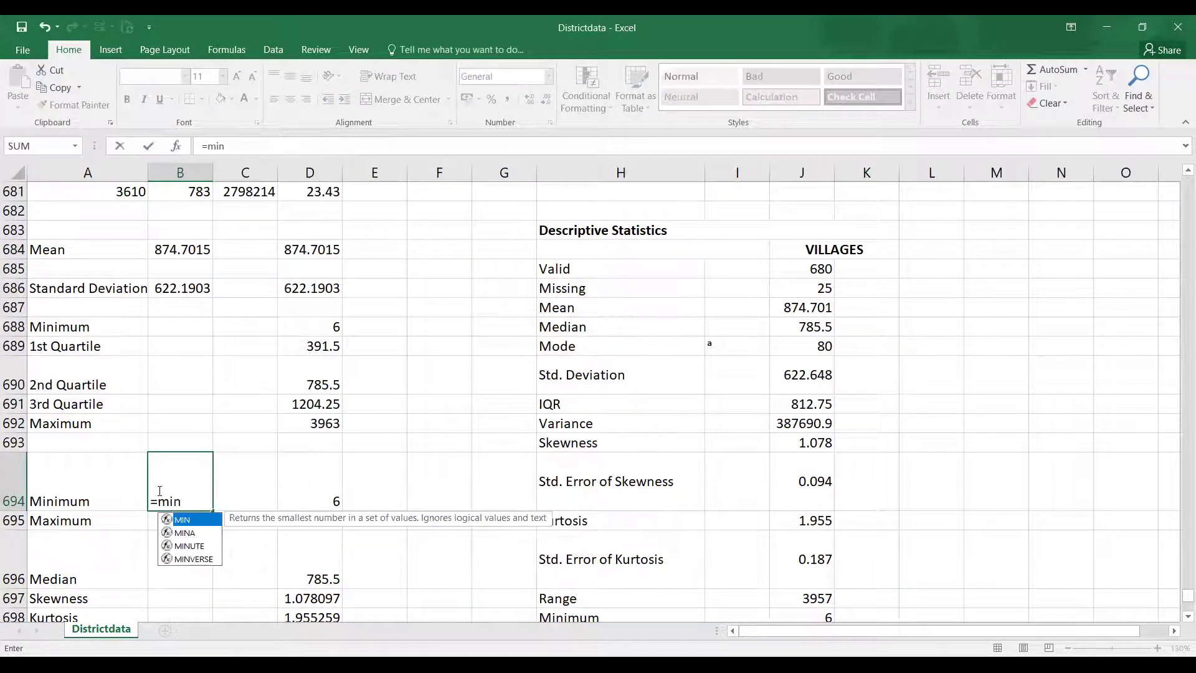
pyautogui.scroll(2, 239, 288)
pyautogui.scroll(1, 187, 361)
pyautogui.click(184, 364)
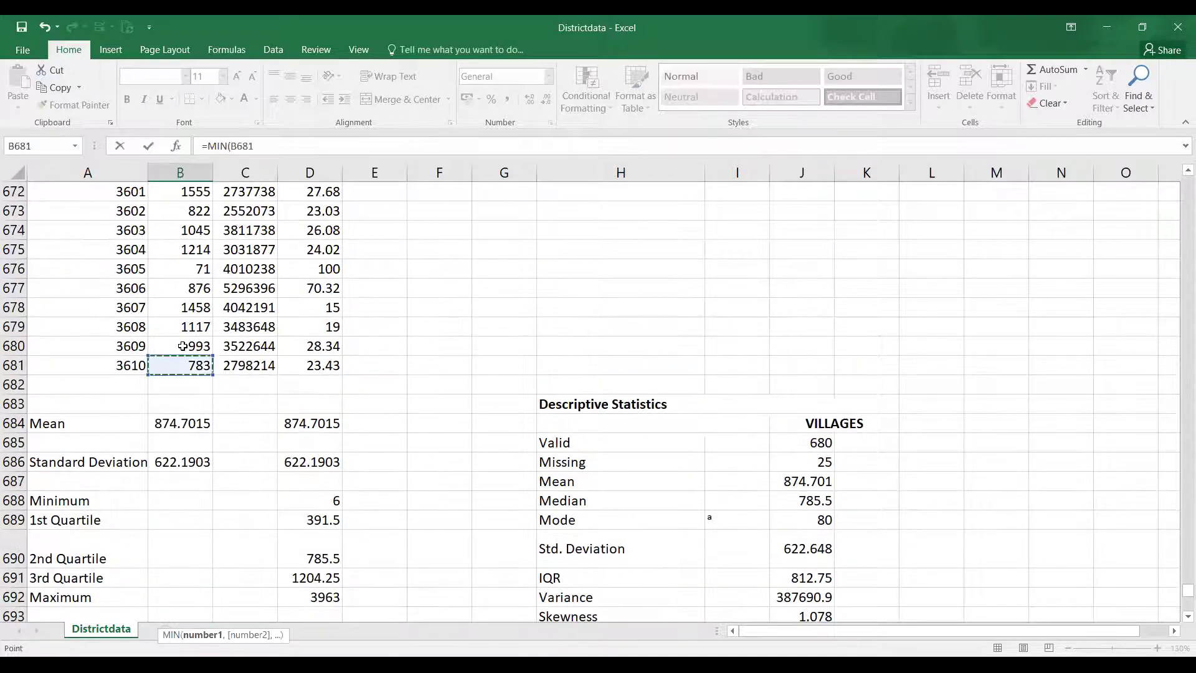
pyautogui.keyDown('shift'); pyautogui.click(181, 270); pyautogui.keyUp('shift')
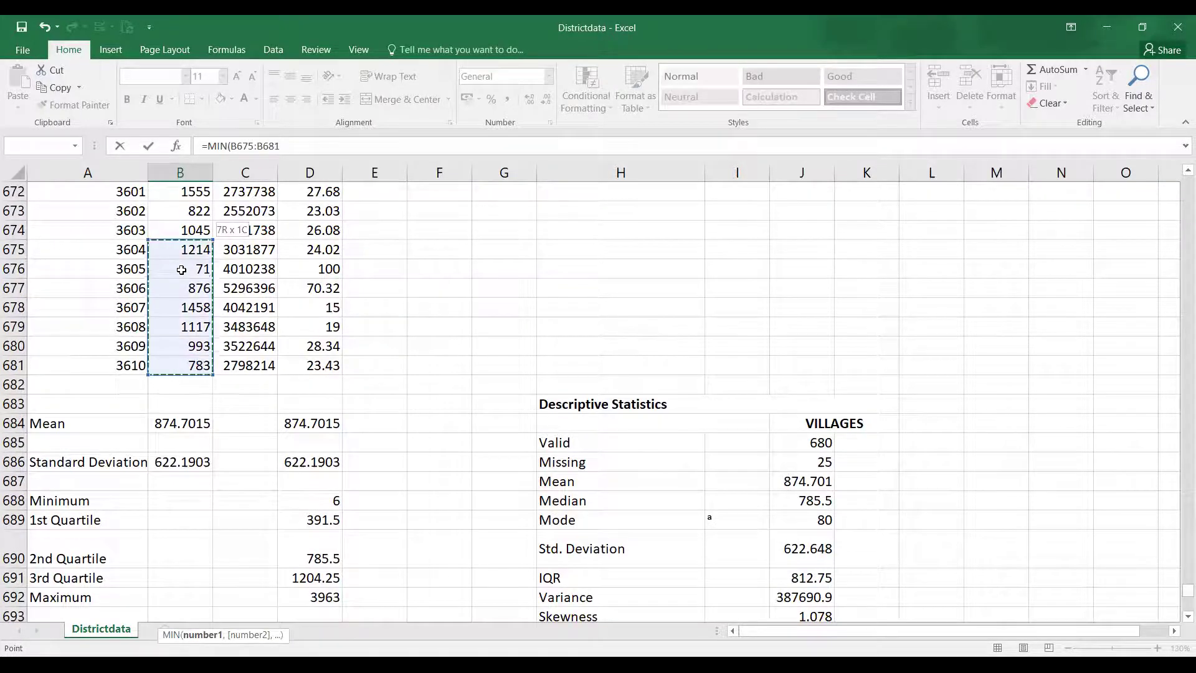
pyautogui.hotkey('ctrl', 'shift', 'Up')
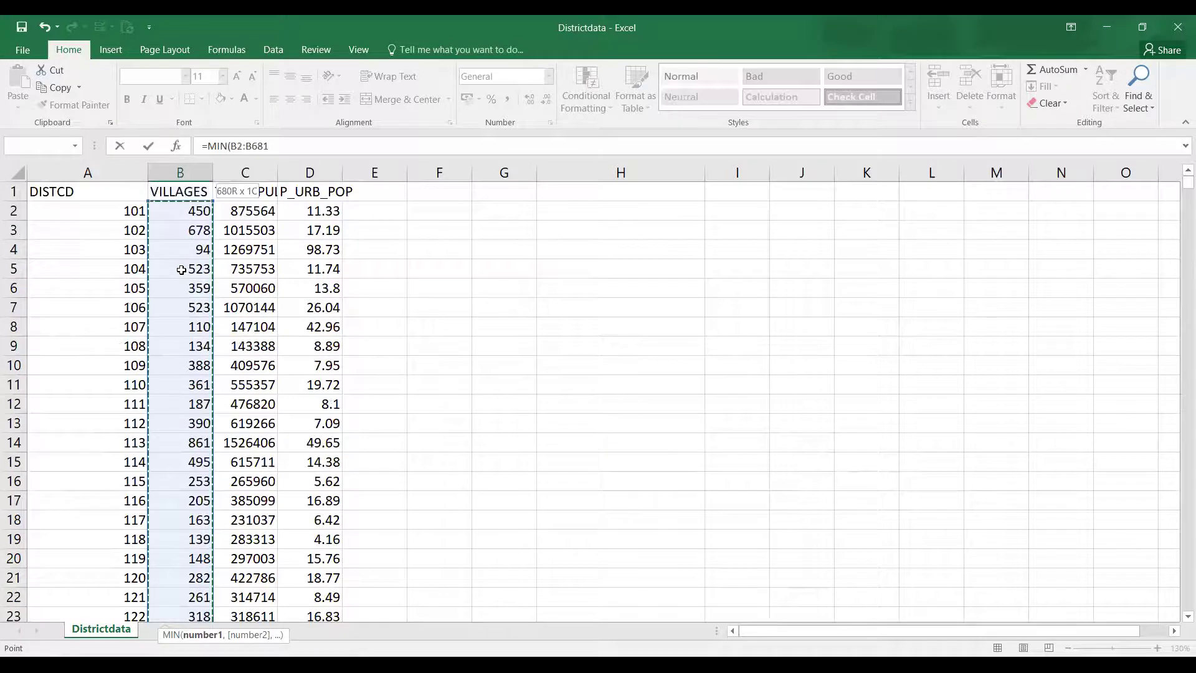
pyautogui.press('Return')
# Copy the text of the MIN formula from cell B694, leaving the cell's contents as they are.
pyautogui.scroll(-2, 194, 474)
pyautogui.click(187, 454)
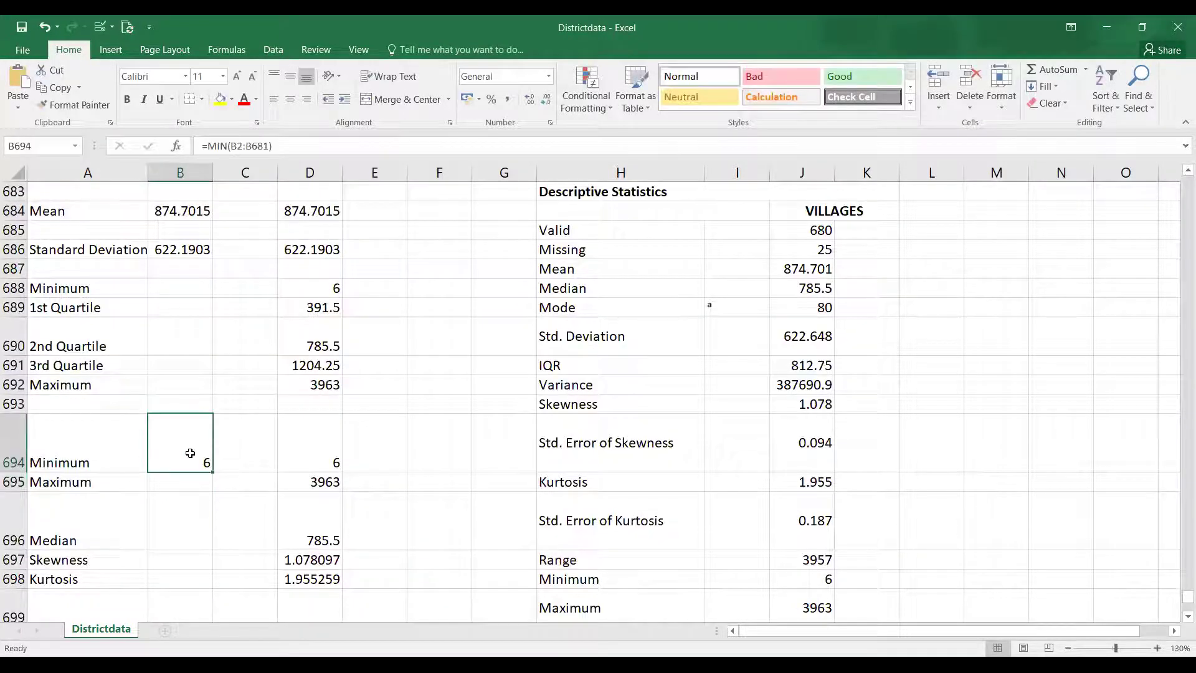
pyautogui.moveTo(273, 145); pyautogui.dragTo(197, 149)
pyautogui.hotkey('ctrl', 'c')
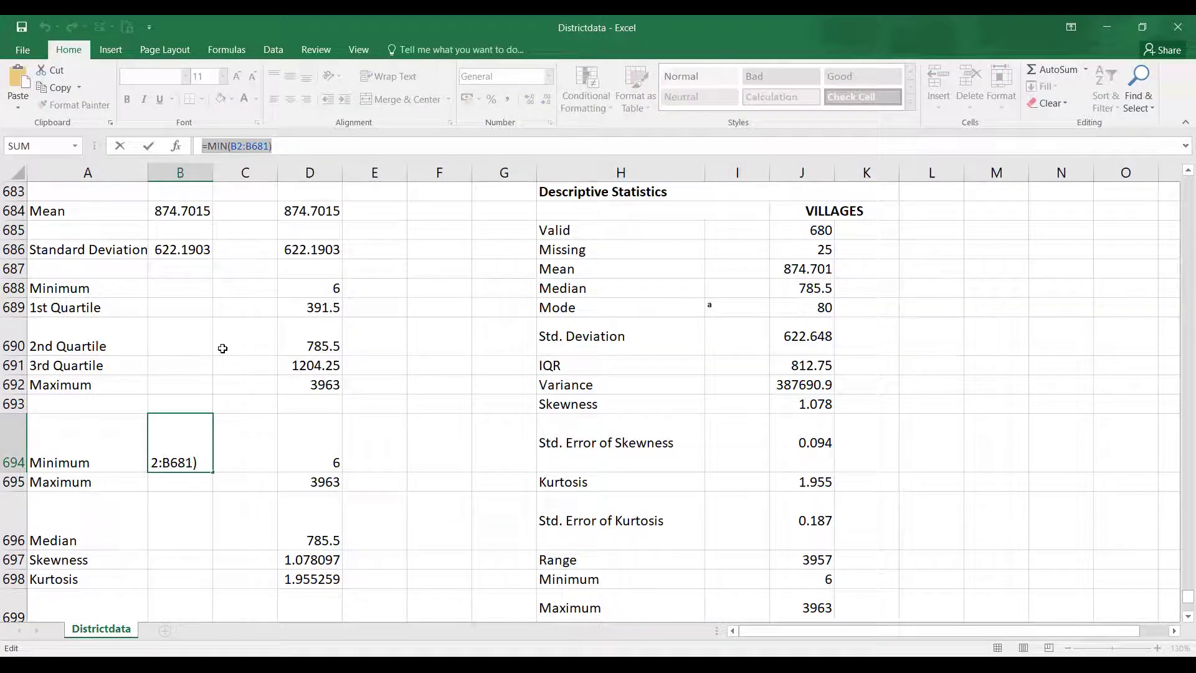
pyautogui.press('Escape')
# Paste the copied formula into cell B695 of the Maximum row and change its function to MAX.
pyautogui.click(189, 481)
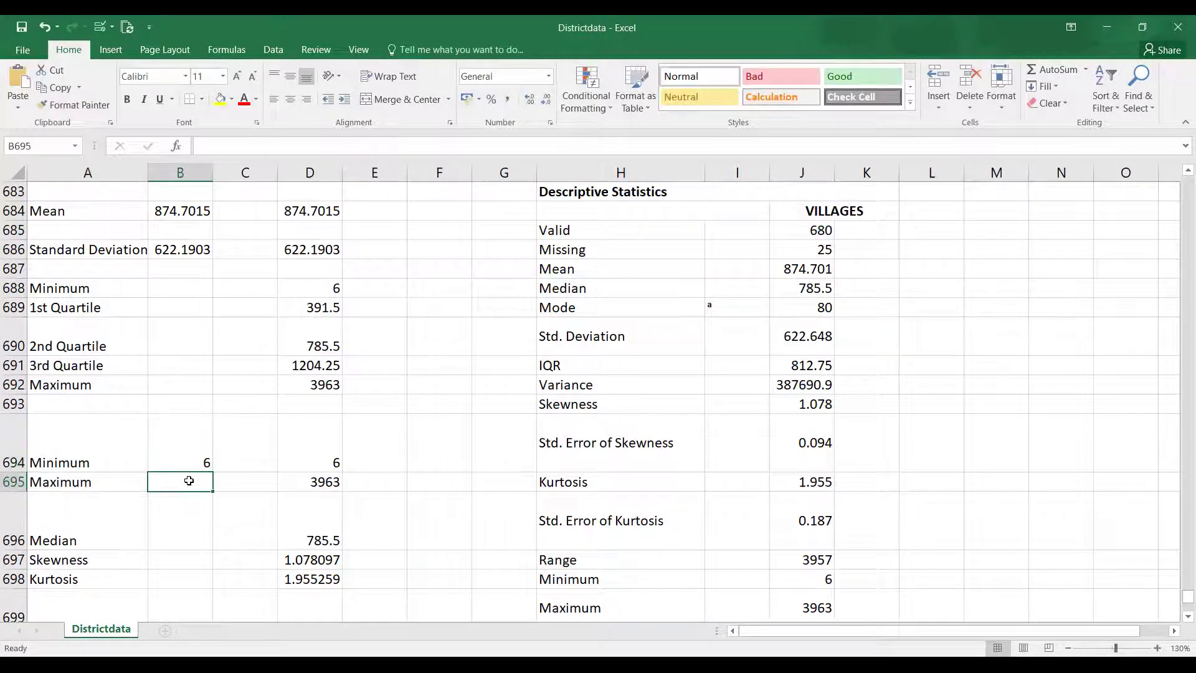
pyautogui.write('=')
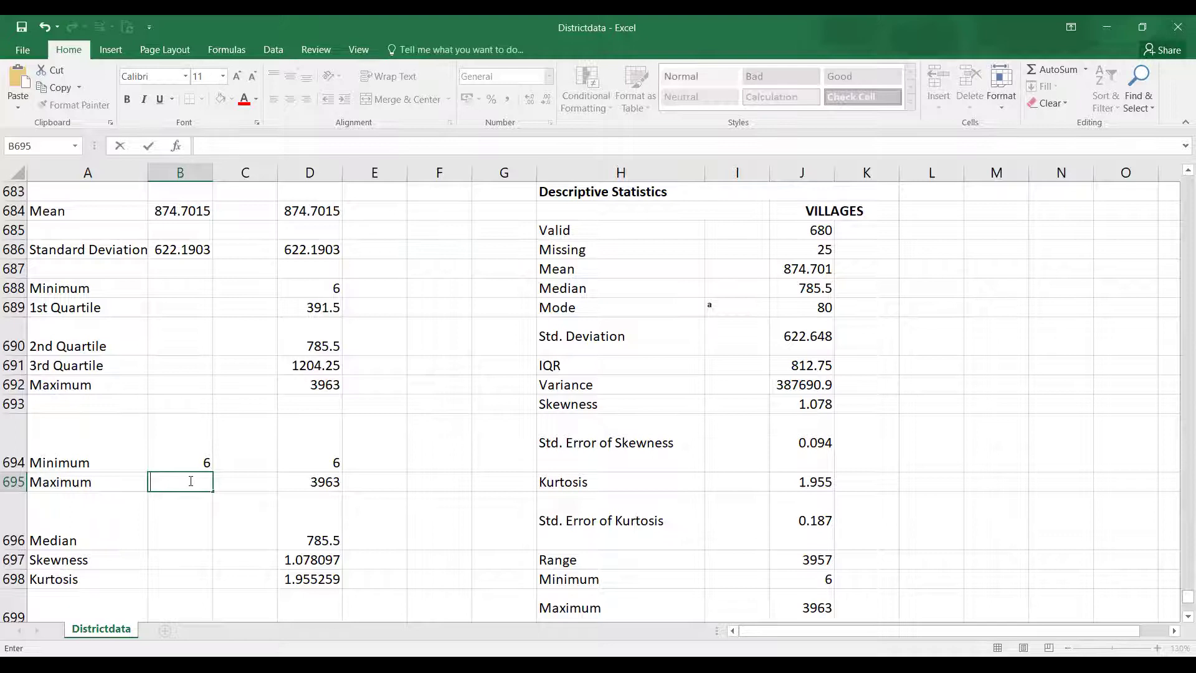
pyautogui.hotkey('ctrl', 'v')
pyautogui.moveTo(185, 485); pyautogui.dragTo(160, 480)
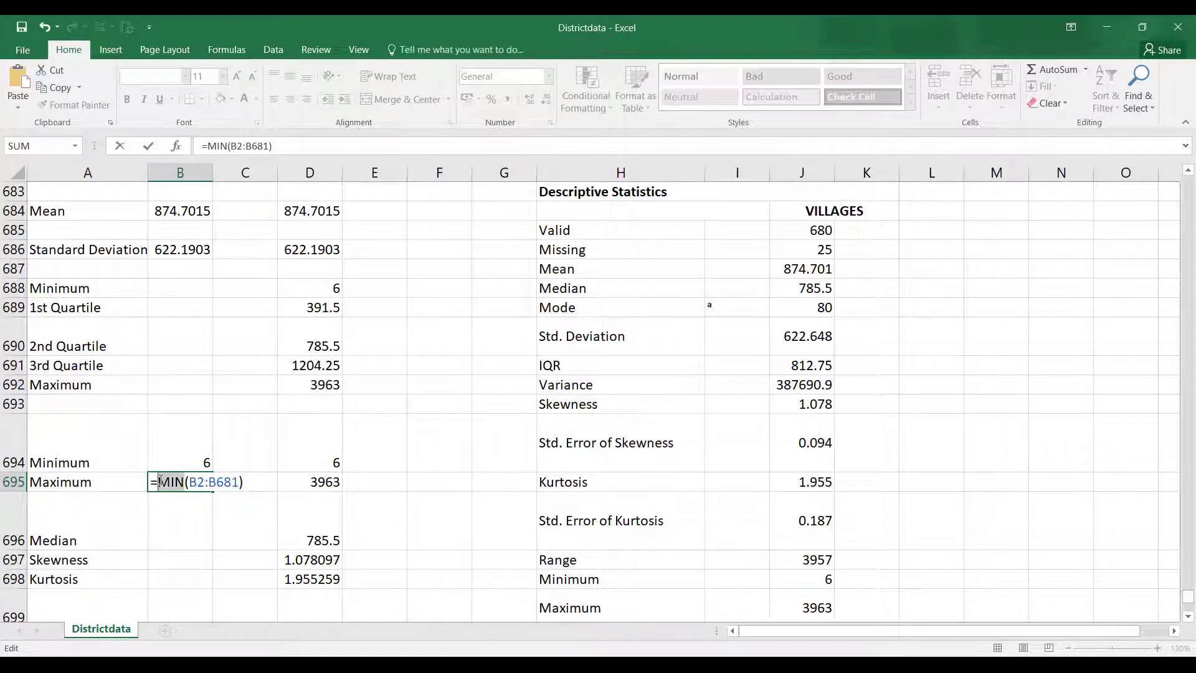
pyautogui.write('MAX')
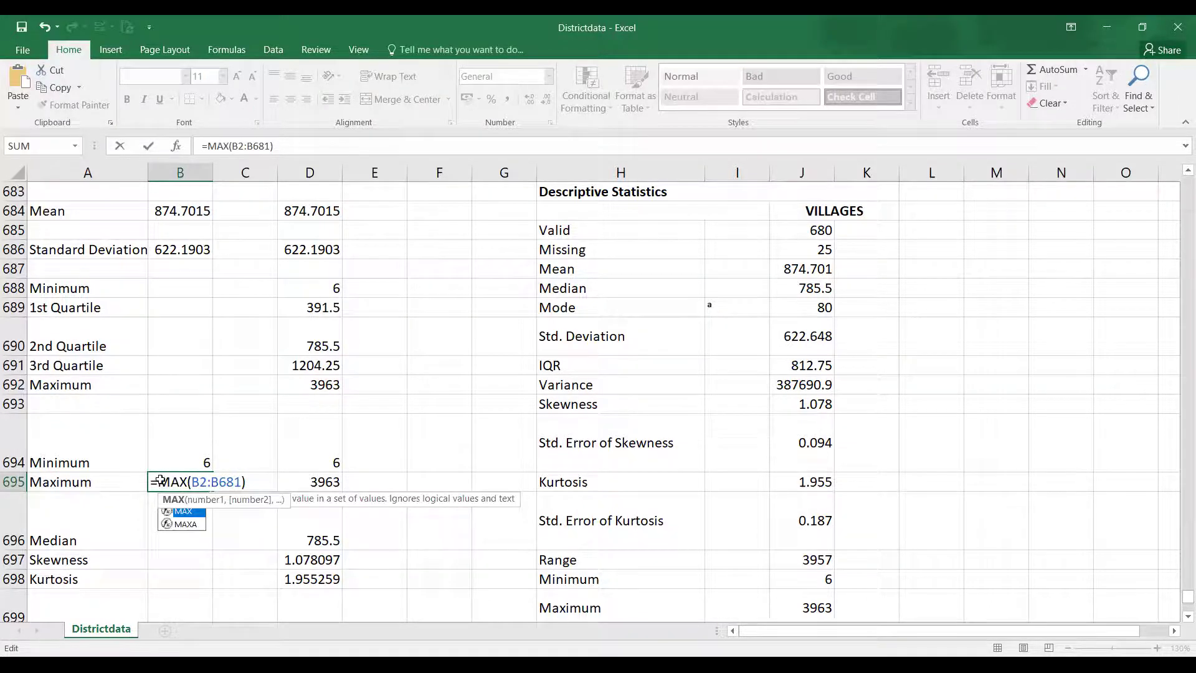
pyautogui.hotkey('ctrl', 'Return')
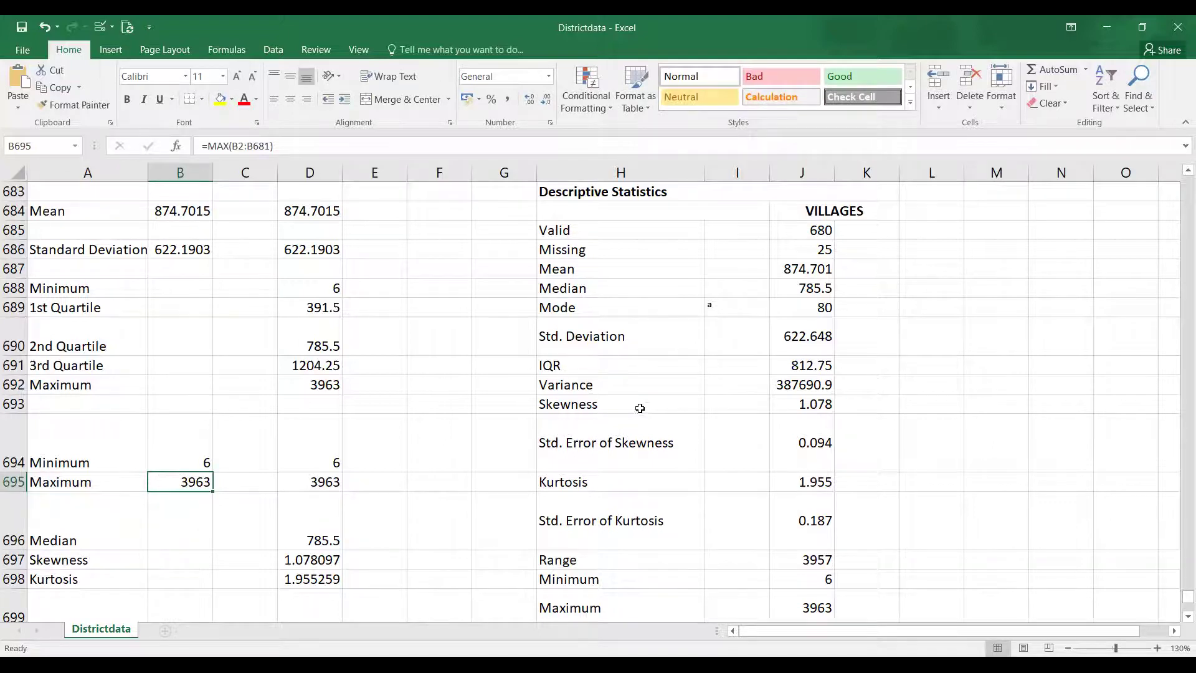
# Paste the copied MIN formula for B2:B681 into cell B696 of the Median row.
pyautogui.scroll(-1, 640, 408)
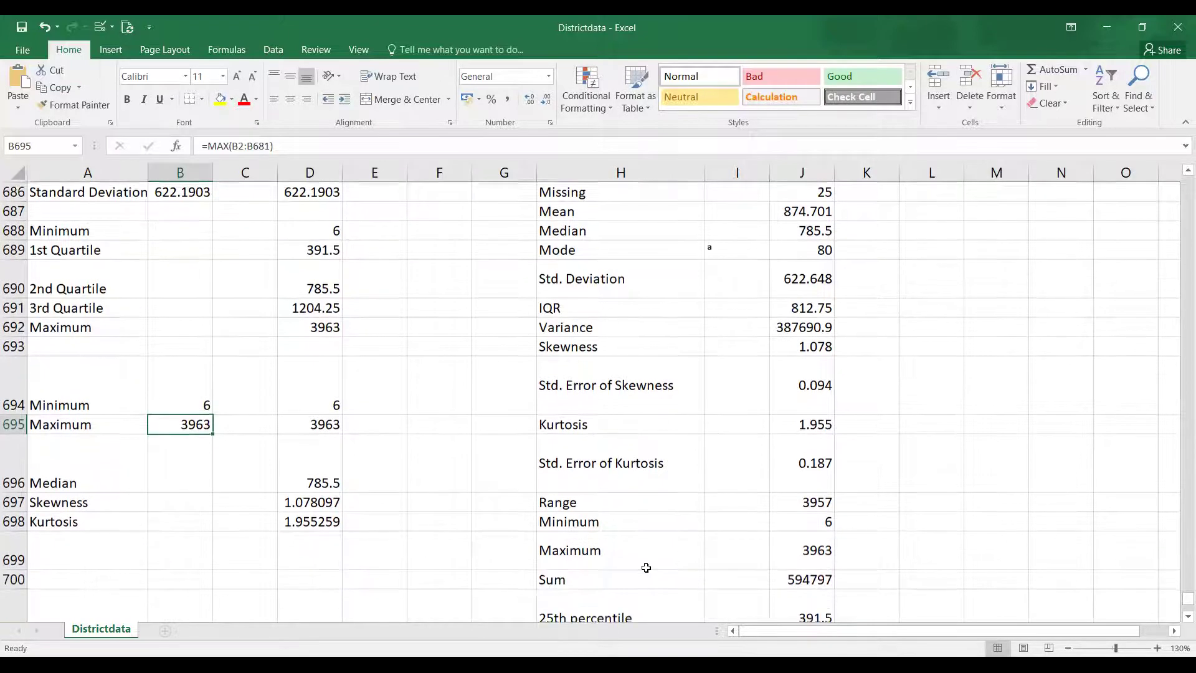
pyautogui.click(152, 476)
pyautogui.write('=')
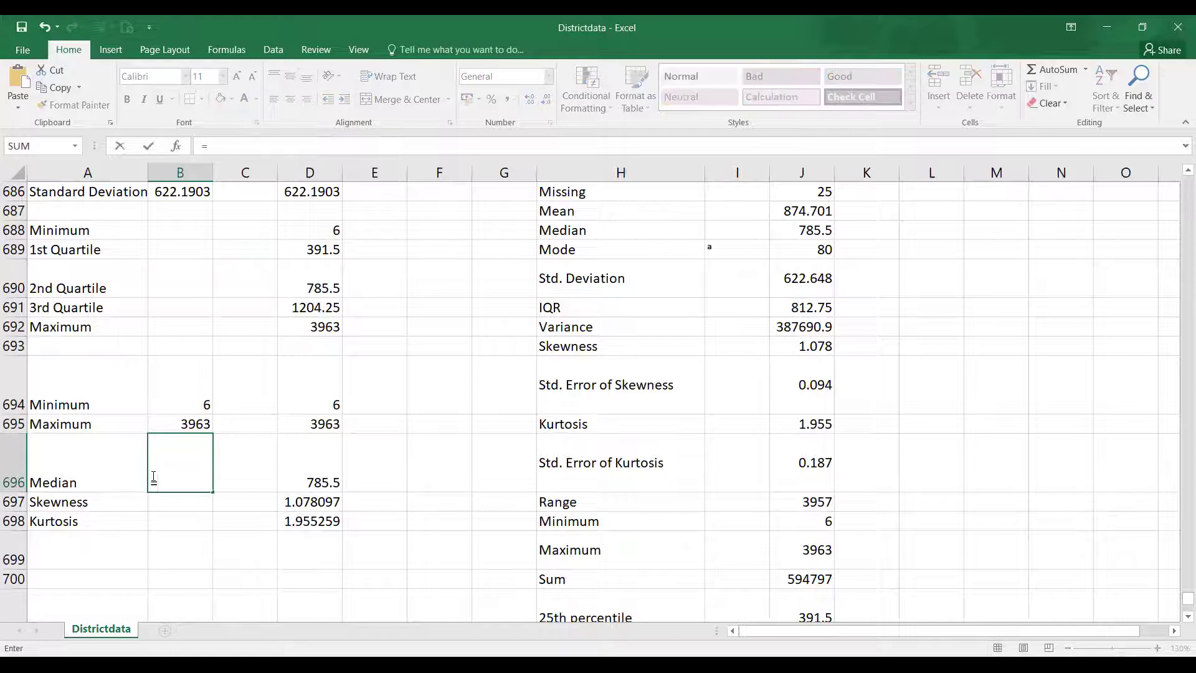
pyautogui.write('median')
pyautogui.press('Tab')
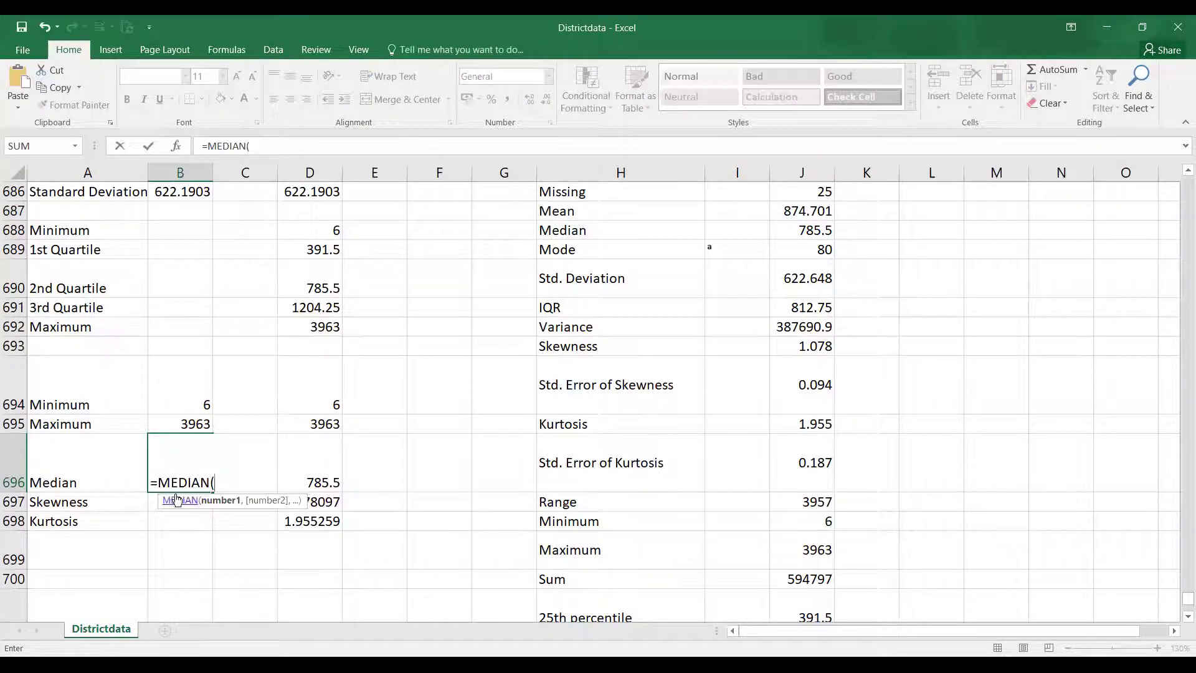
pyautogui.press('BackSpace')
pyautogui.press('BackSpace')
pyautogui.press('BackSpace')
pyautogui.press('BackSpace')
pyautogui.press('BackSpace')
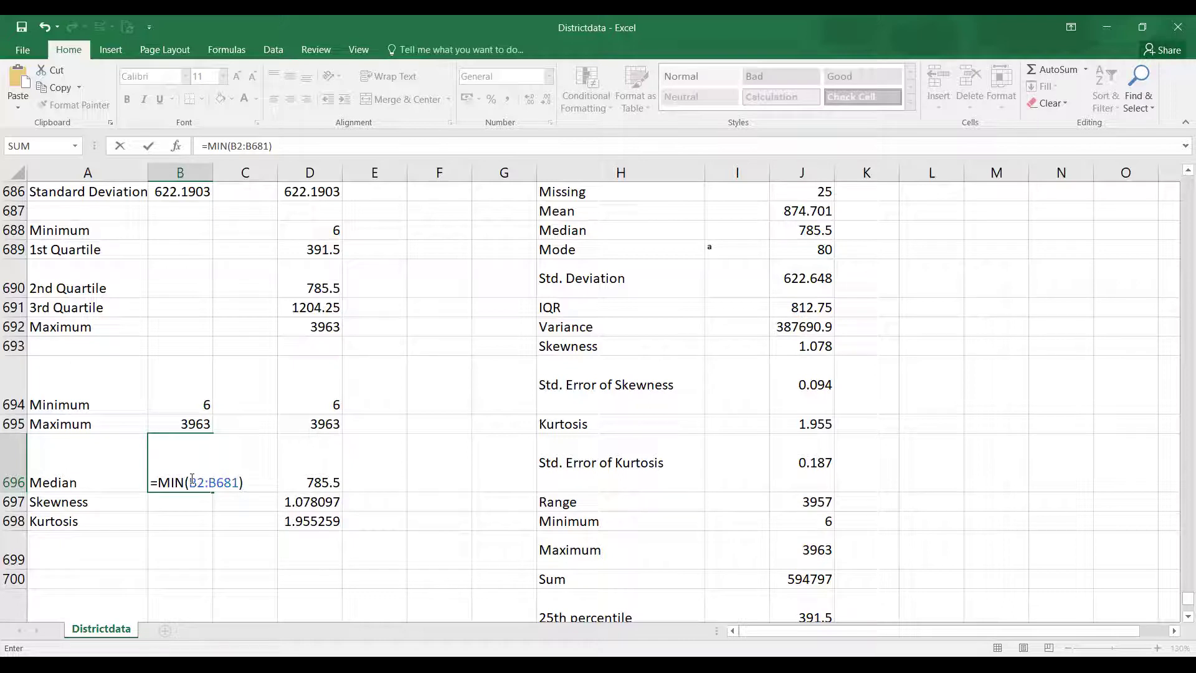
# Change the function in cell B696 to MEDIAN and compare the result with the pasted Median row.
pyautogui.moveTo(187, 480); pyautogui.dragTo(161, 481)
pyautogui.write('meda')
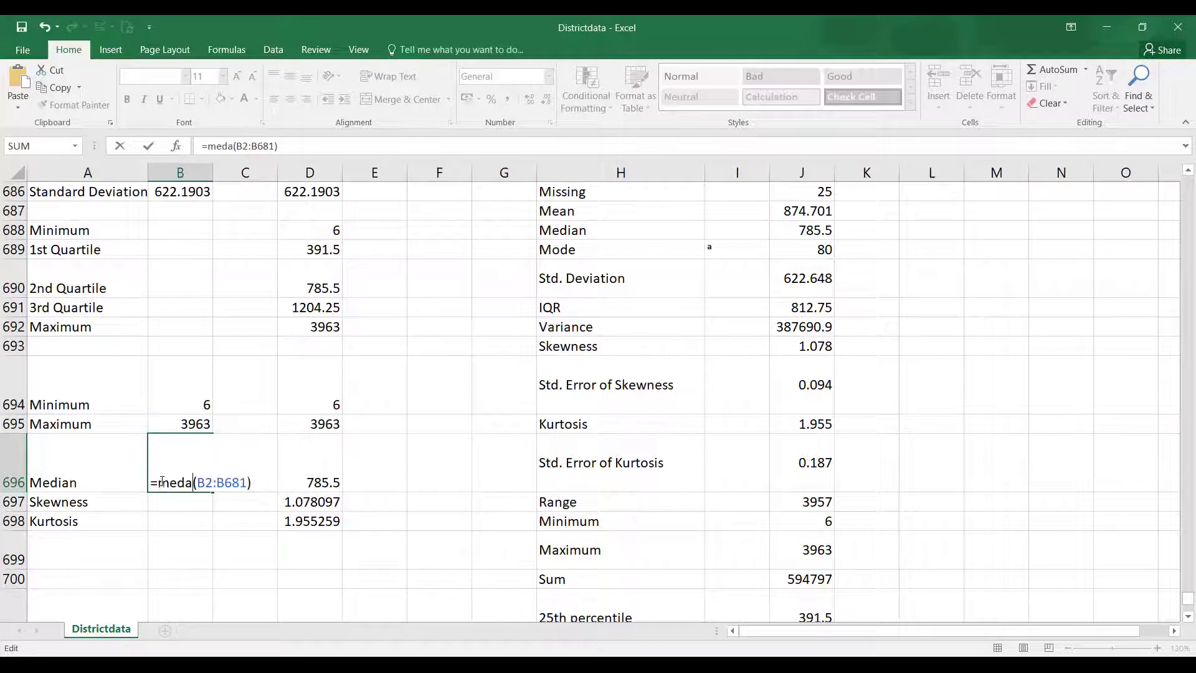
pyautogui.press('BackSpace')
pyautogui.write('ia')
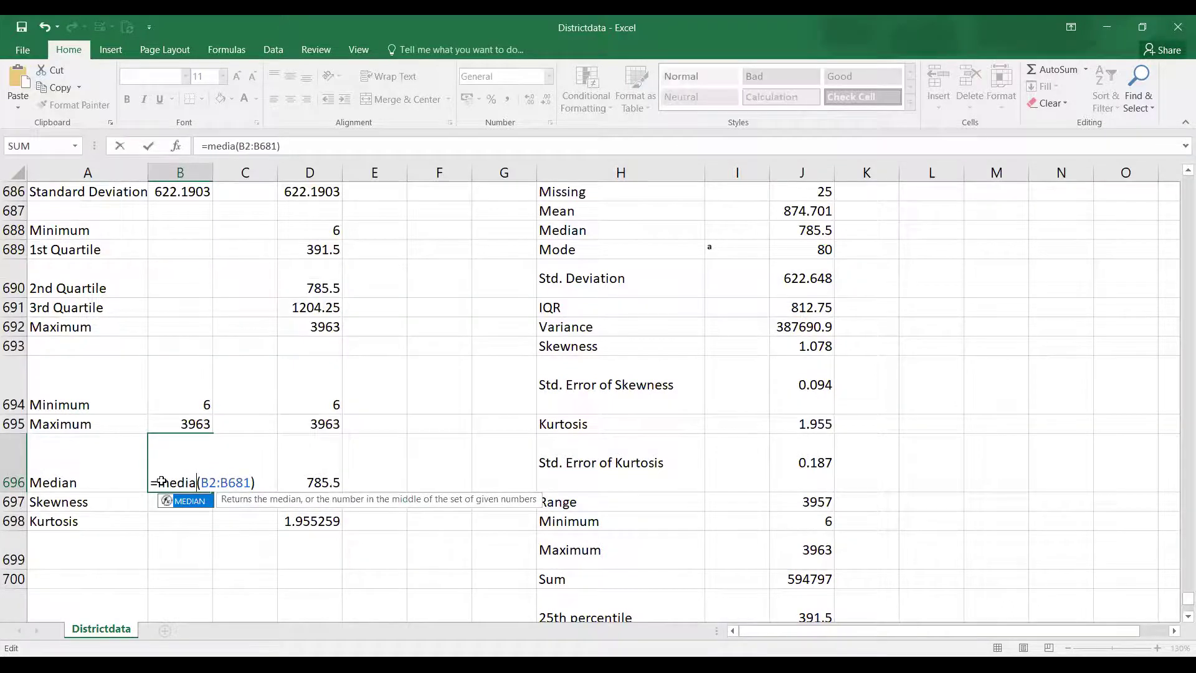
pyautogui.hotkey('ctrl', 'Return')
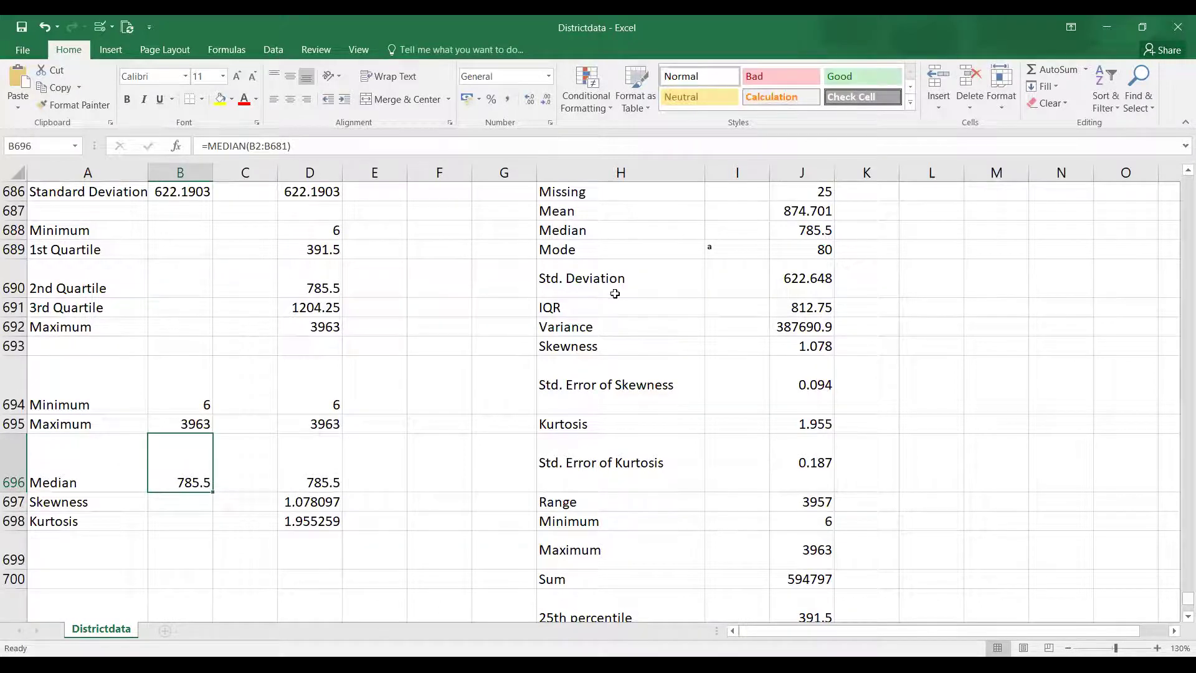
pyautogui.click(808, 231)
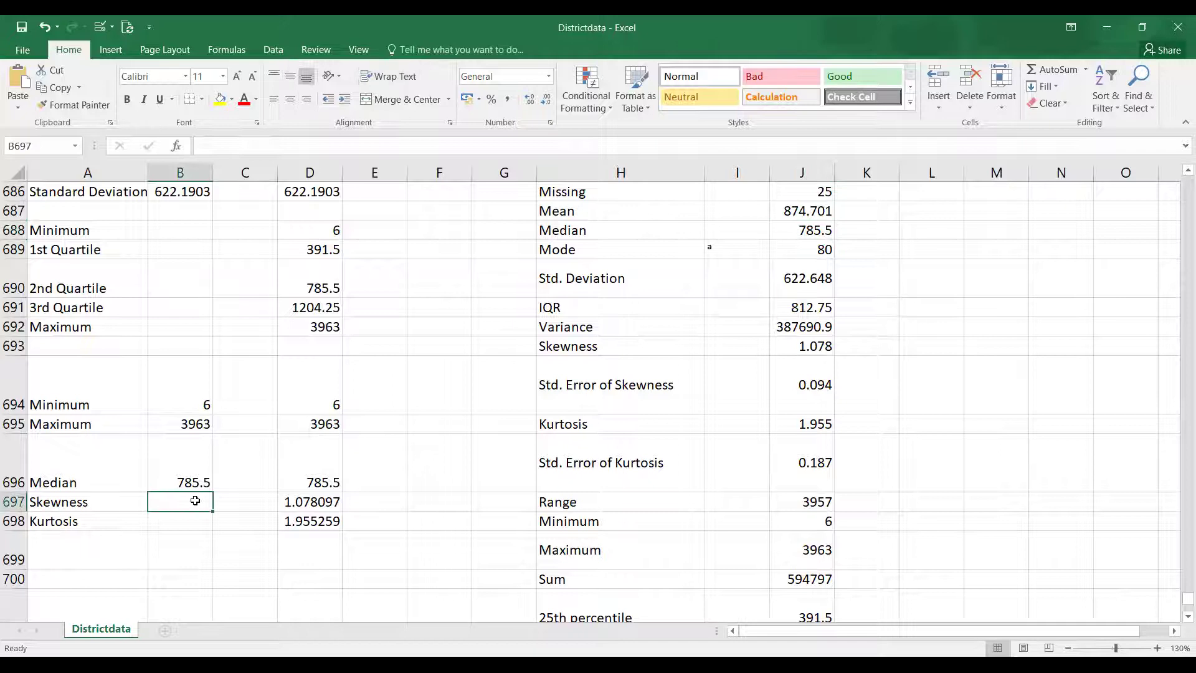
# Paste the copied MIN formula for B2:B681 into cell B697 of the Skewness row.
pyautogui.write('=skew')
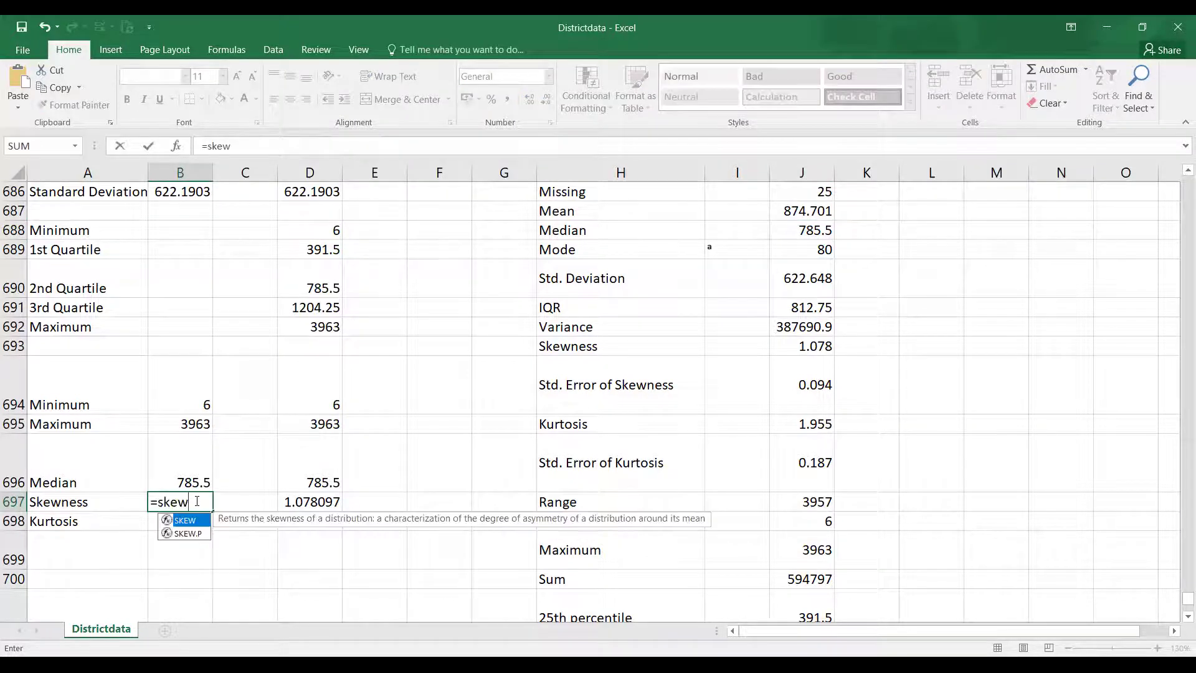
pyautogui.press('Tab')
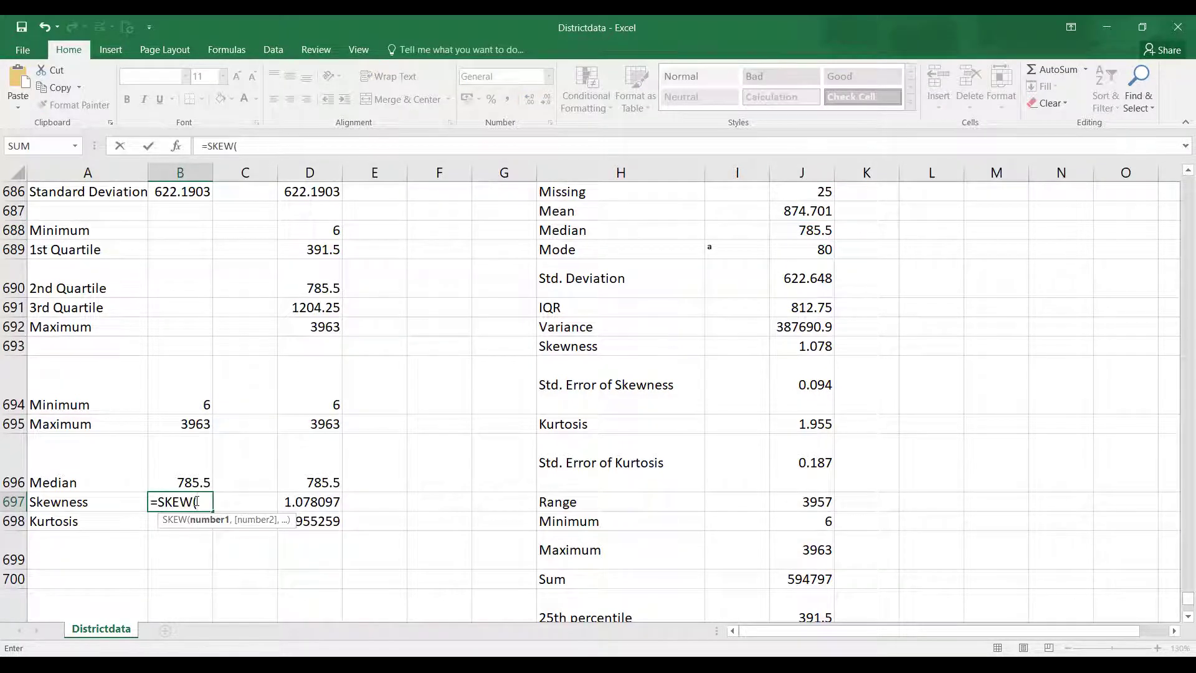
pyautogui.press('BackSpace')
pyautogui.press('BackSpace')
pyautogui.press('BackSpace')
pyautogui.press('BackSpace')
pyautogui.press('BackSpace')
pyautogui.press('BackSpace')
pyautogui.hotkey('ctrl', 'v')
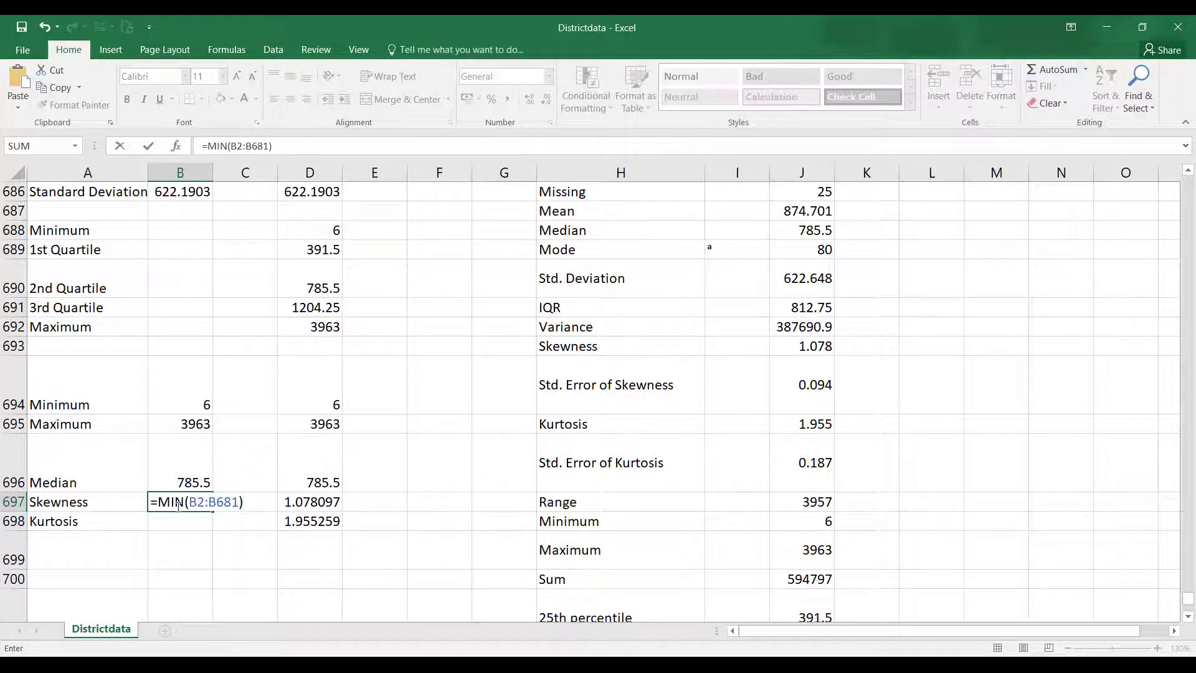
# Change the function in cell B697 to SKEW and compare the result with the pasted Skewness row.
pyautogui.doubleClick(179, 505)
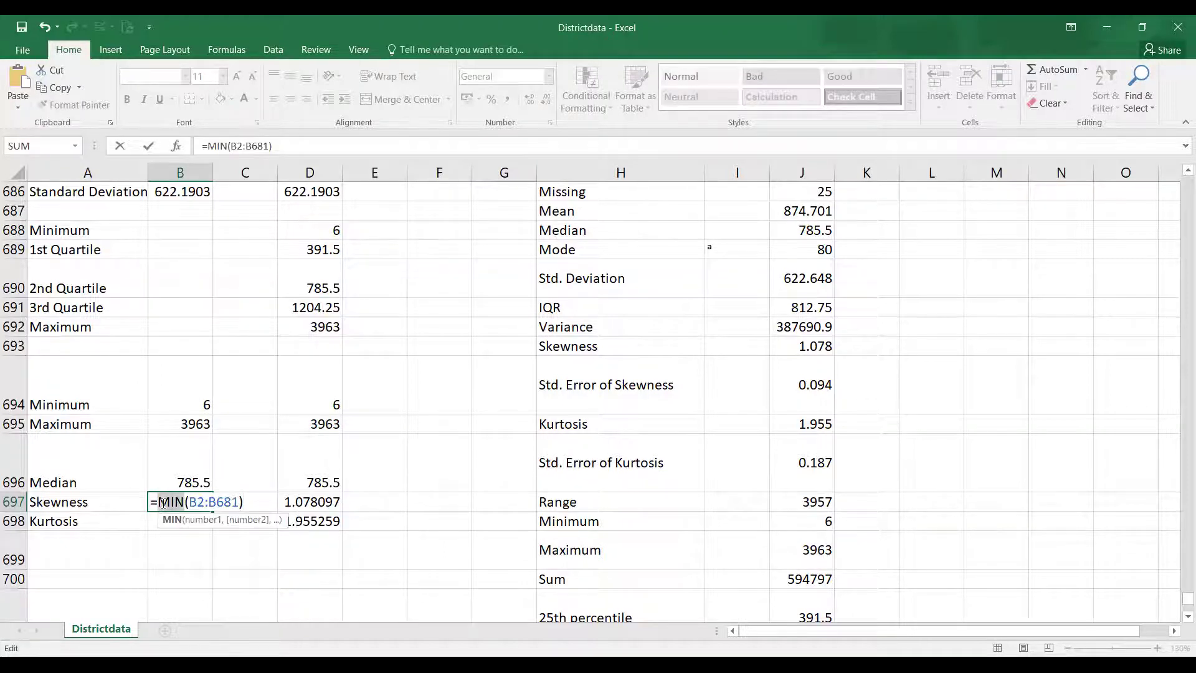
pyautogui.write('SKEW')
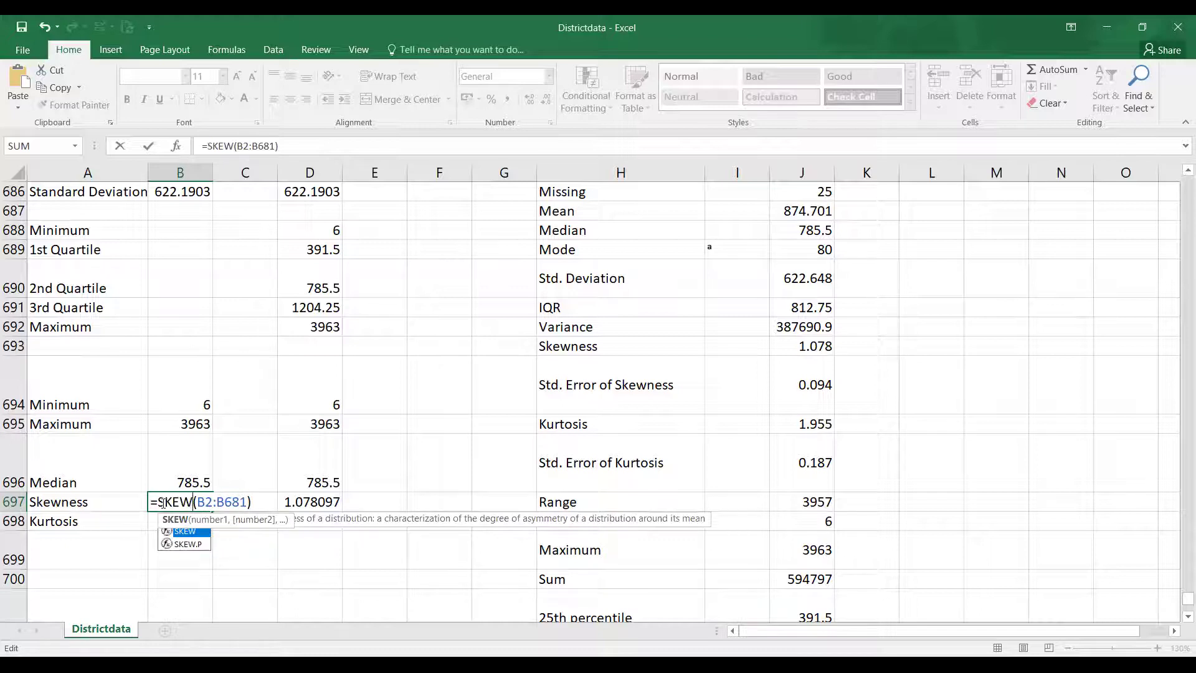
pyautogui.press('Return')
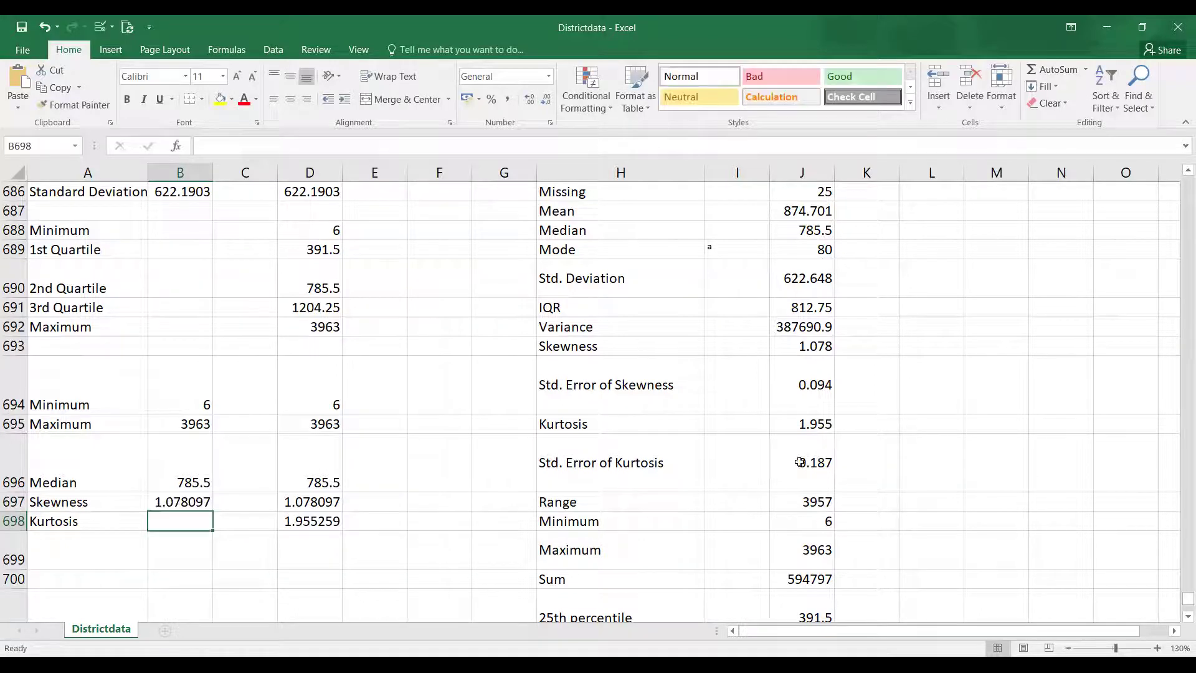
pyautogui.scroll(-1, 608, 583)
pyautogui.scroll(-1, 609, 582)
pyautogui.scroll(1, 612, 574)
pyautogui.click(677, 347)
pyautogui.moveTo(677, 347); pyautogui.dragTo(810, 347)
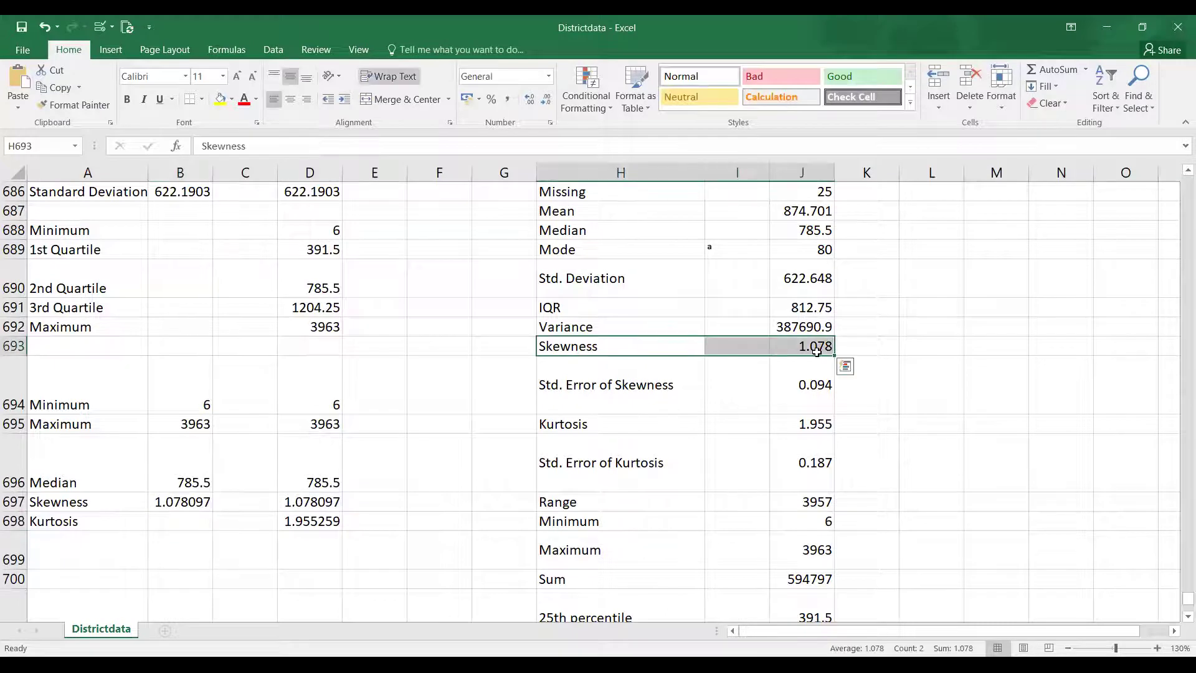
pyautogui.click(175, 505)
pyautogui.click(177, 528)
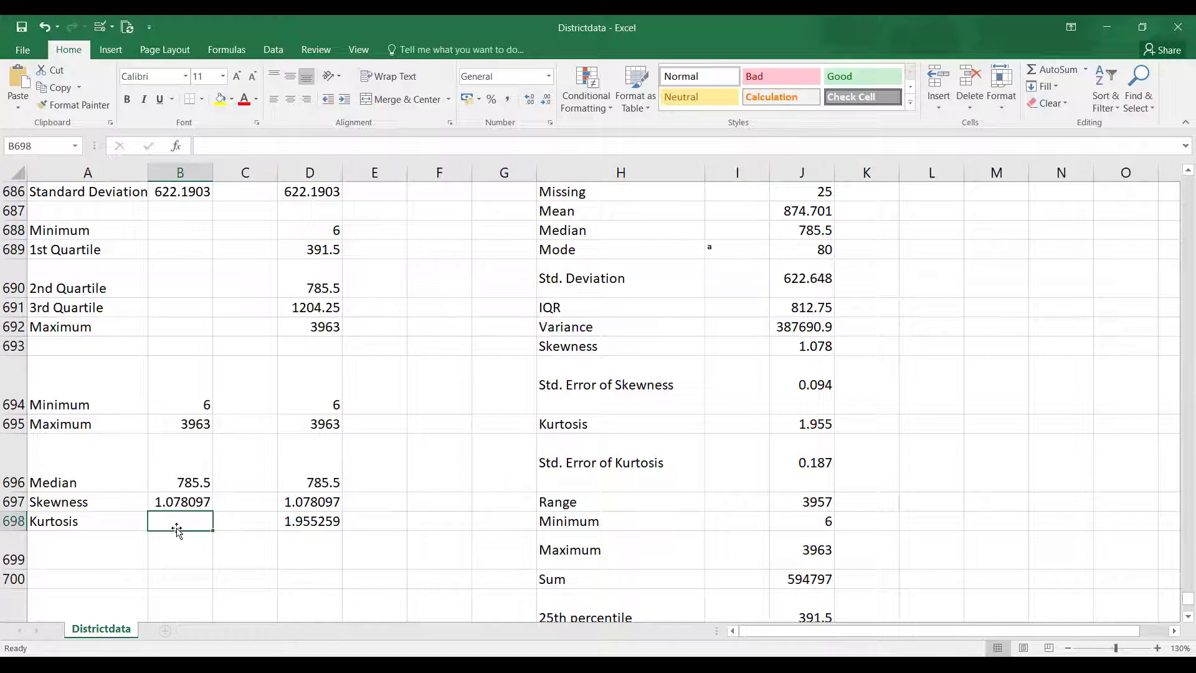
pyautogui.write('=kurt')
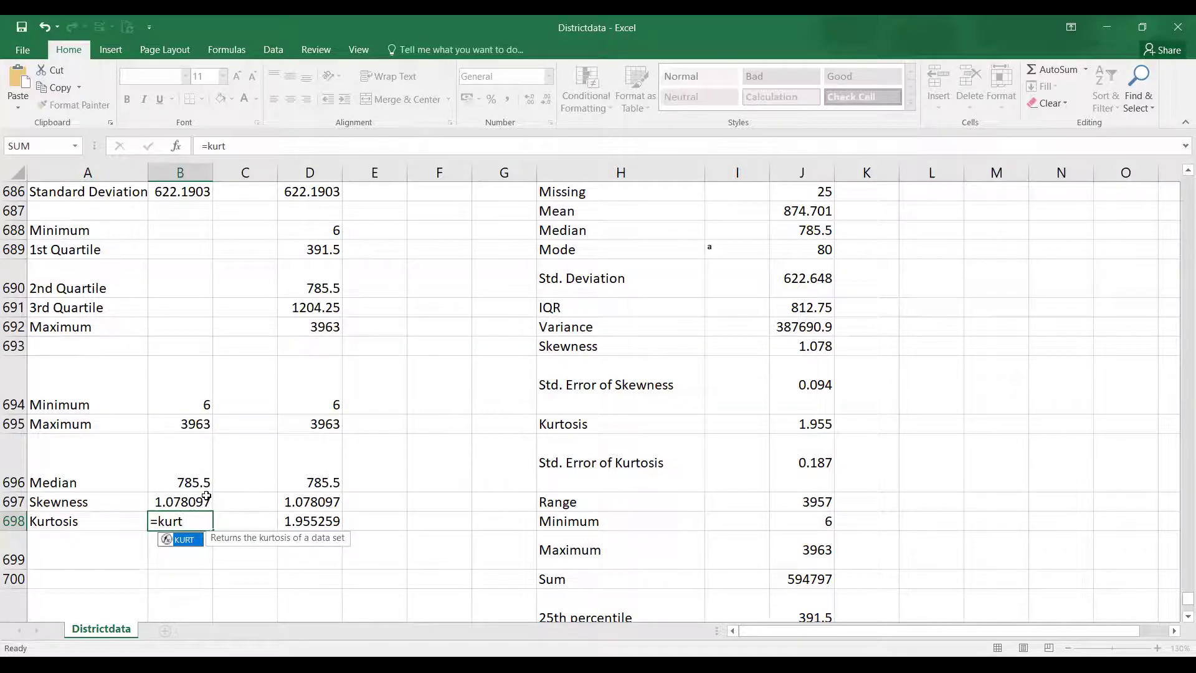
pyautogui.click(196, 525)
pyautogui.write('=MIN(B2:B681)')
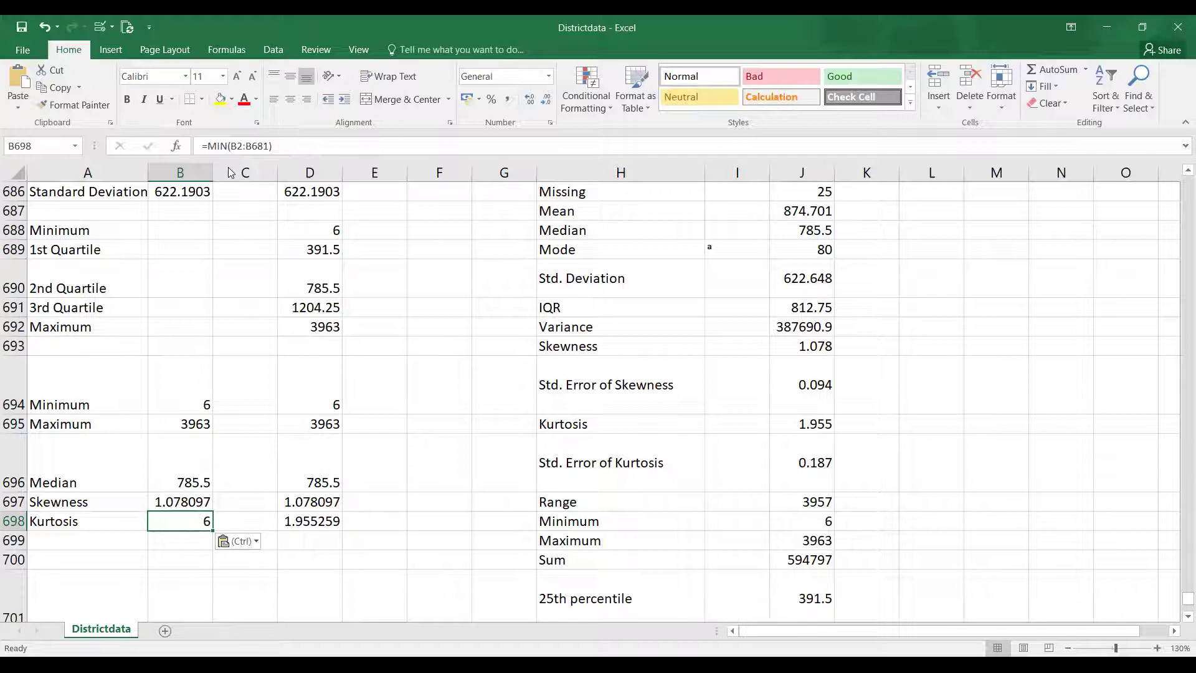
pyautogui.press('ctrl')
pyautogui.press('Escape')
pyautogui.press('BackSpace')
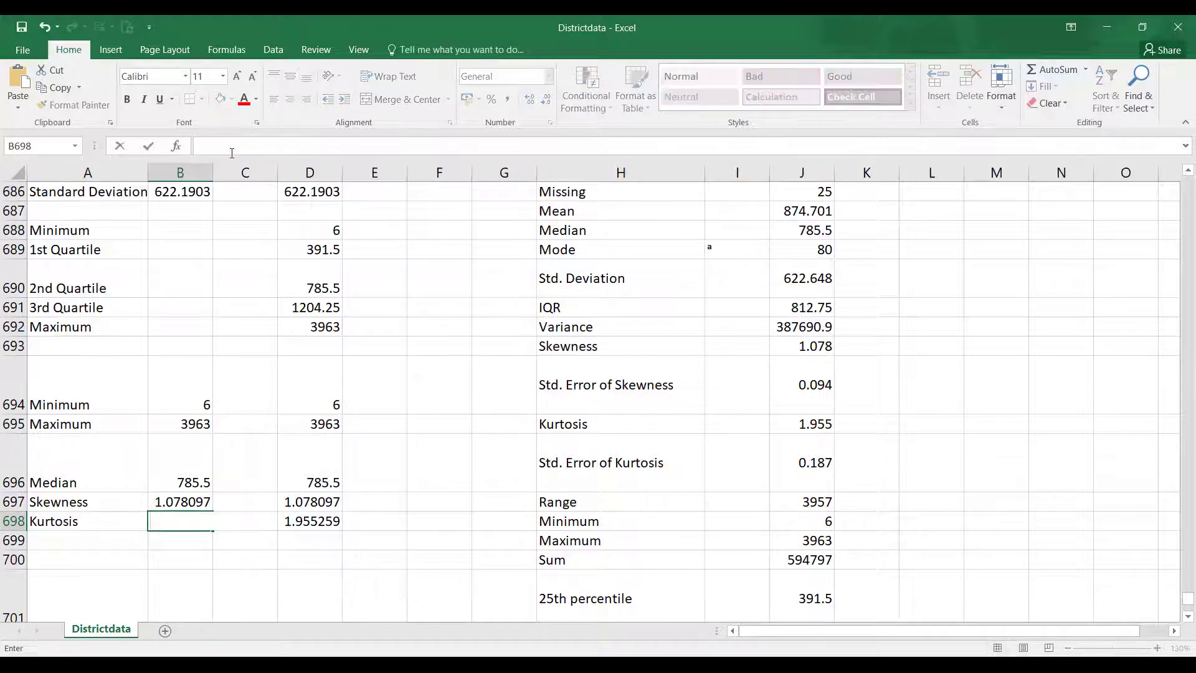
# Calculate the kurtosis of B2:B681 in cell B698 by changing the copied MIN formula to KURT, and compare it with the pasted Kurtosis row.
pyautogui.write('=MIN(B2:B681)')
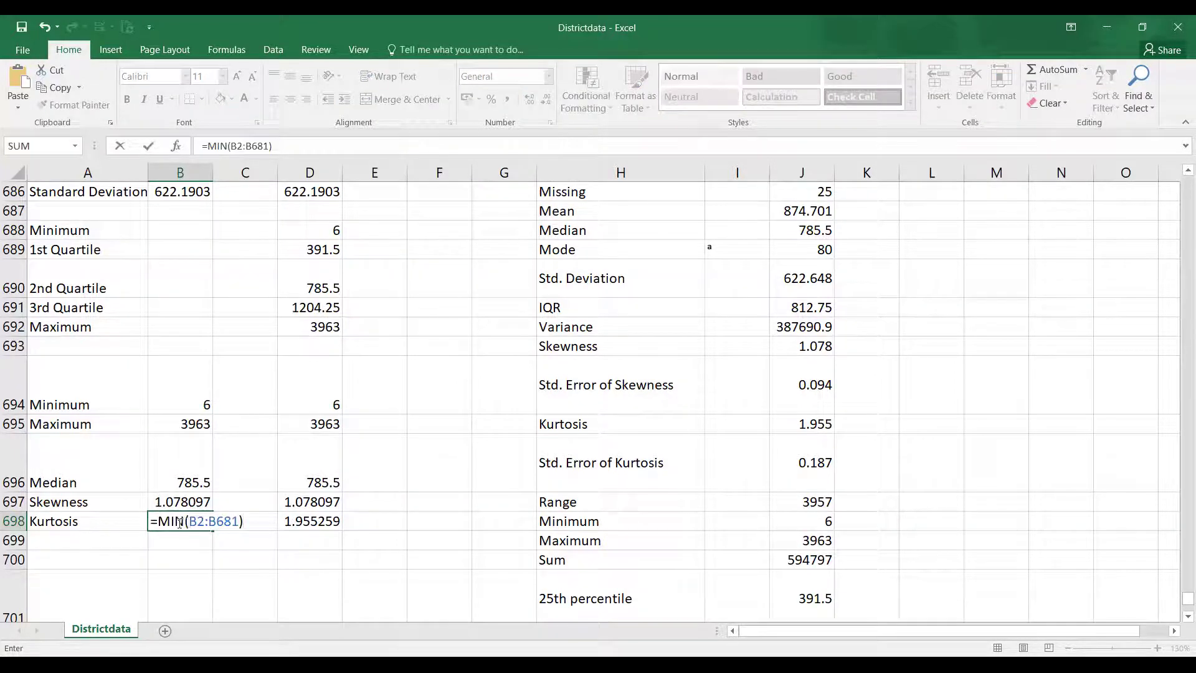
pyautogui.click(159, 524)
pyautogui.write('KURT')
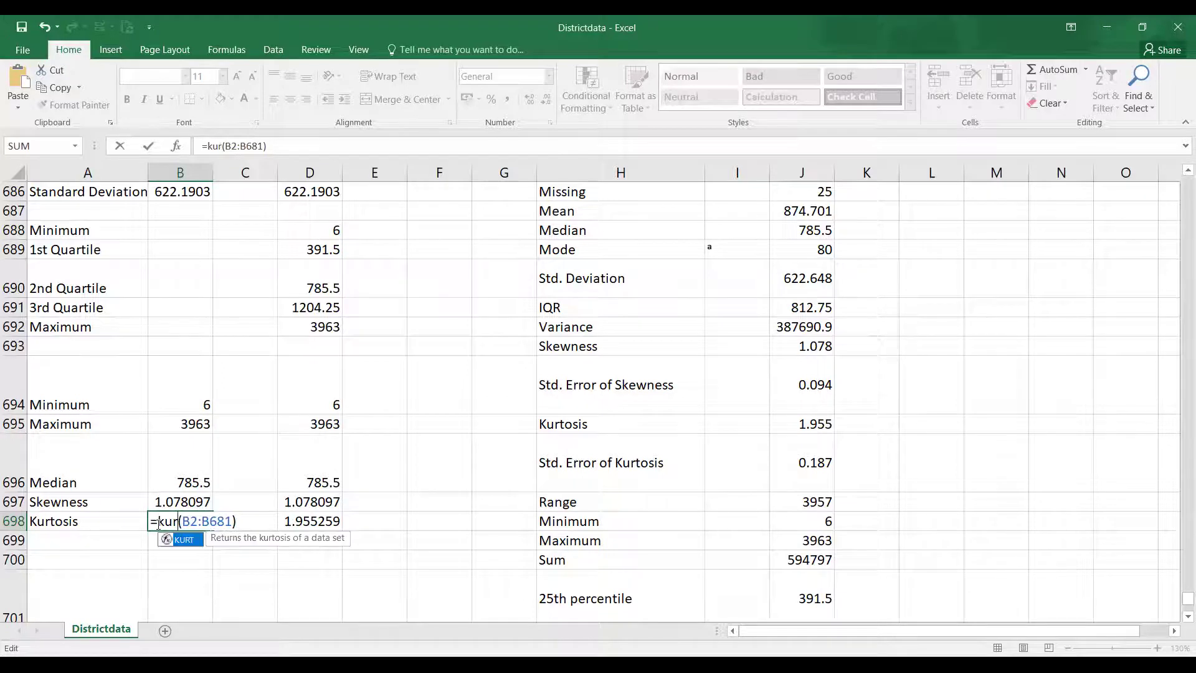
pyautogui.press('Return')
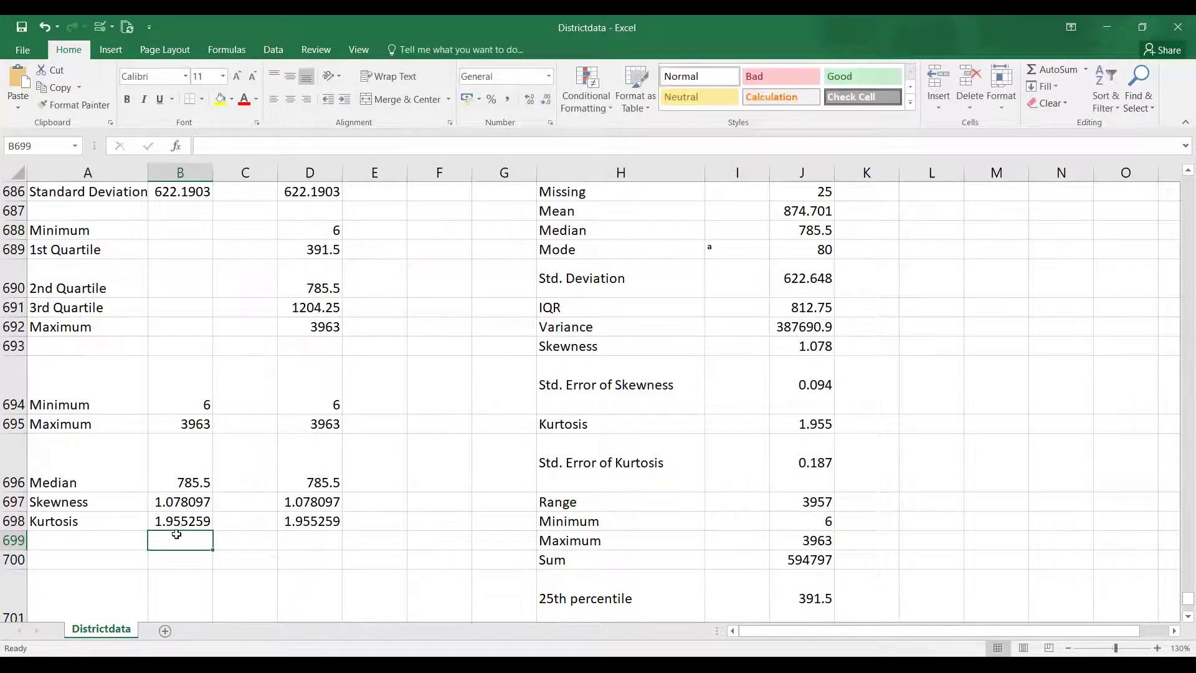
pyautogui.moveTo(810, 428); pyautogui.dragTo(702, 424)
pyautogui.click(205, 527)
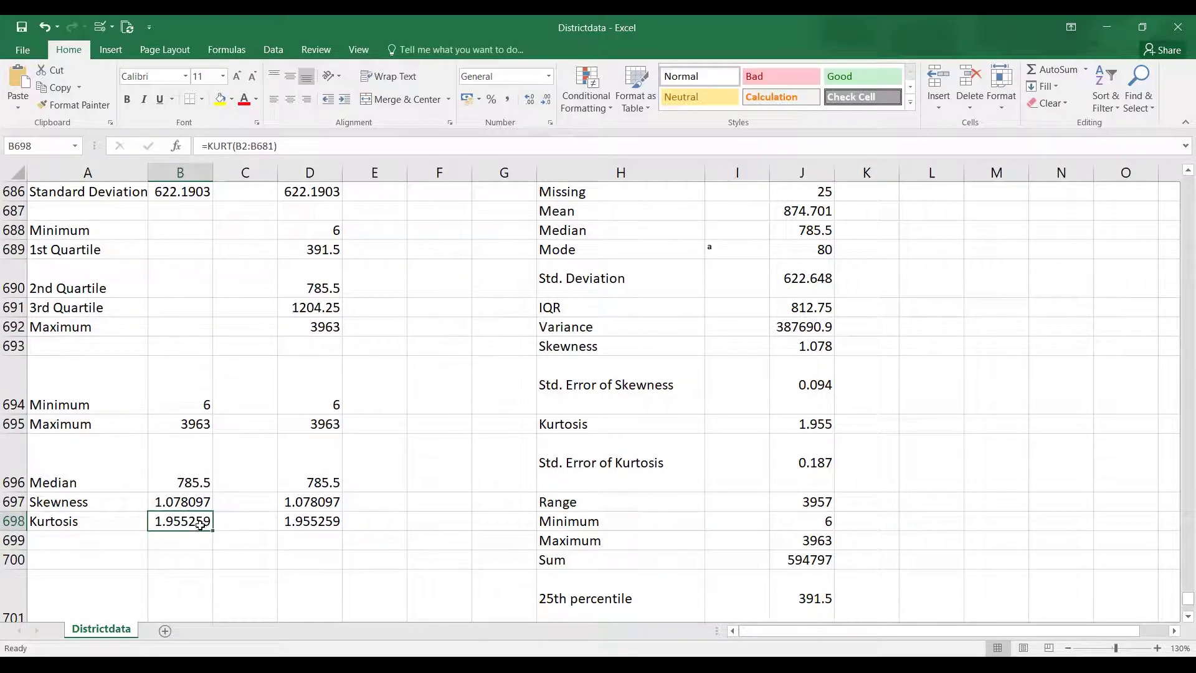
pyautogui.scroll(3, 170, 492)
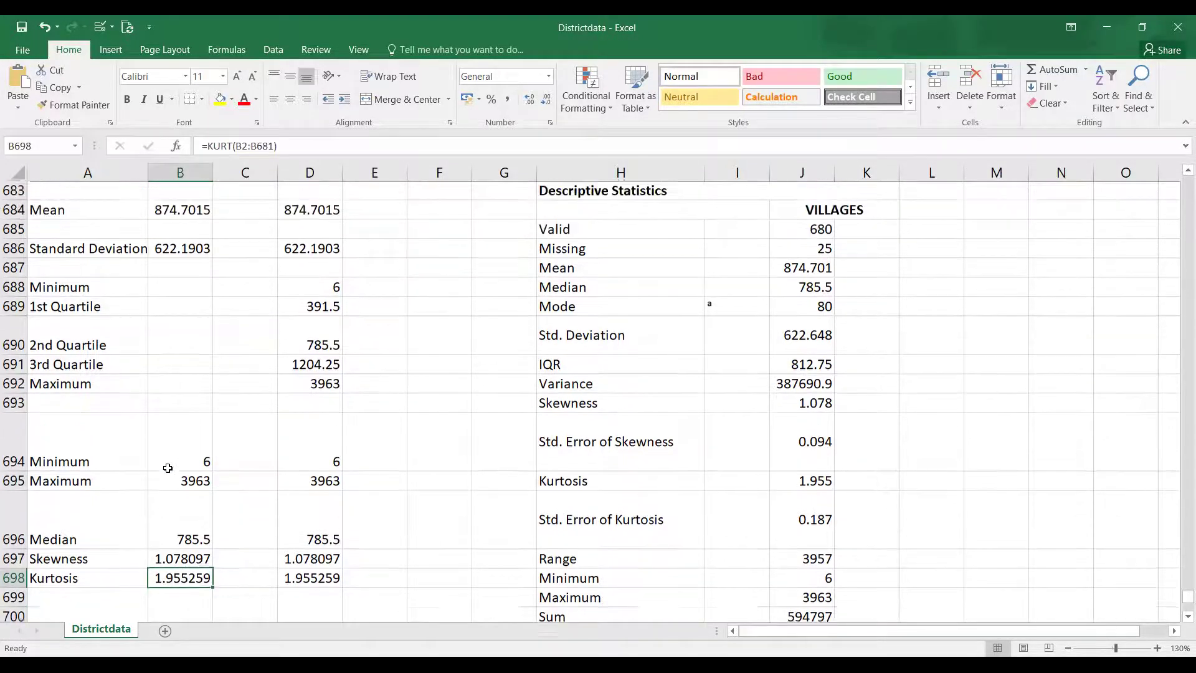
pyautogui.click(179, 400)
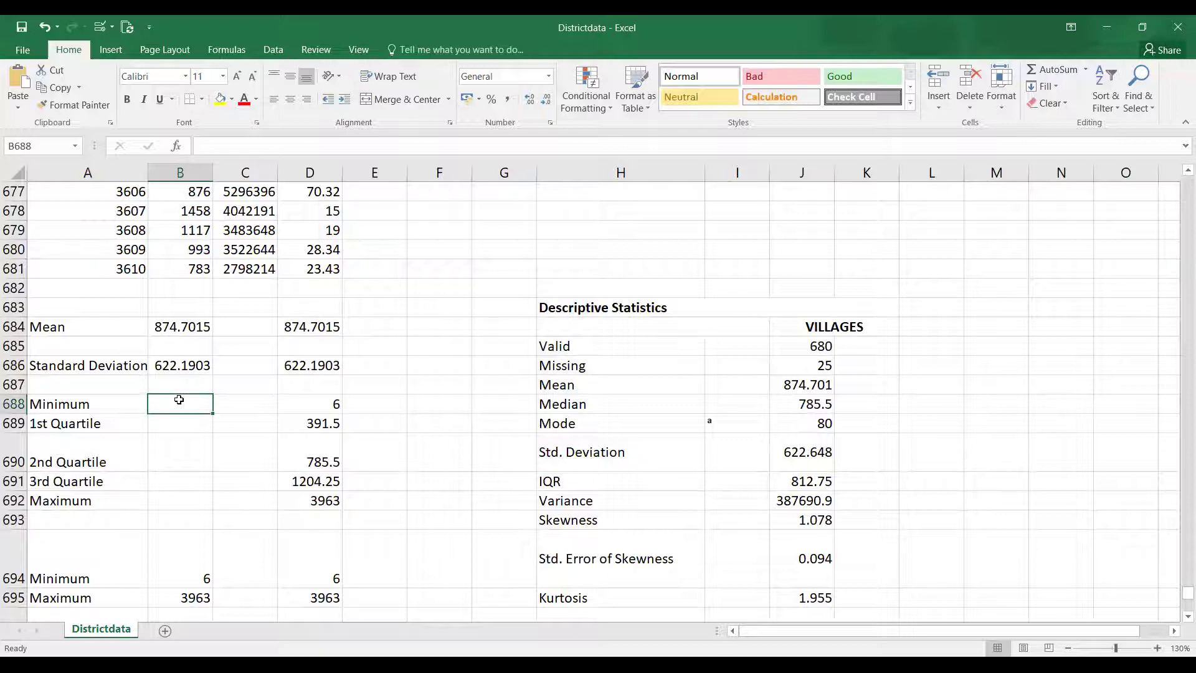
pyautogui.click(167, 427)
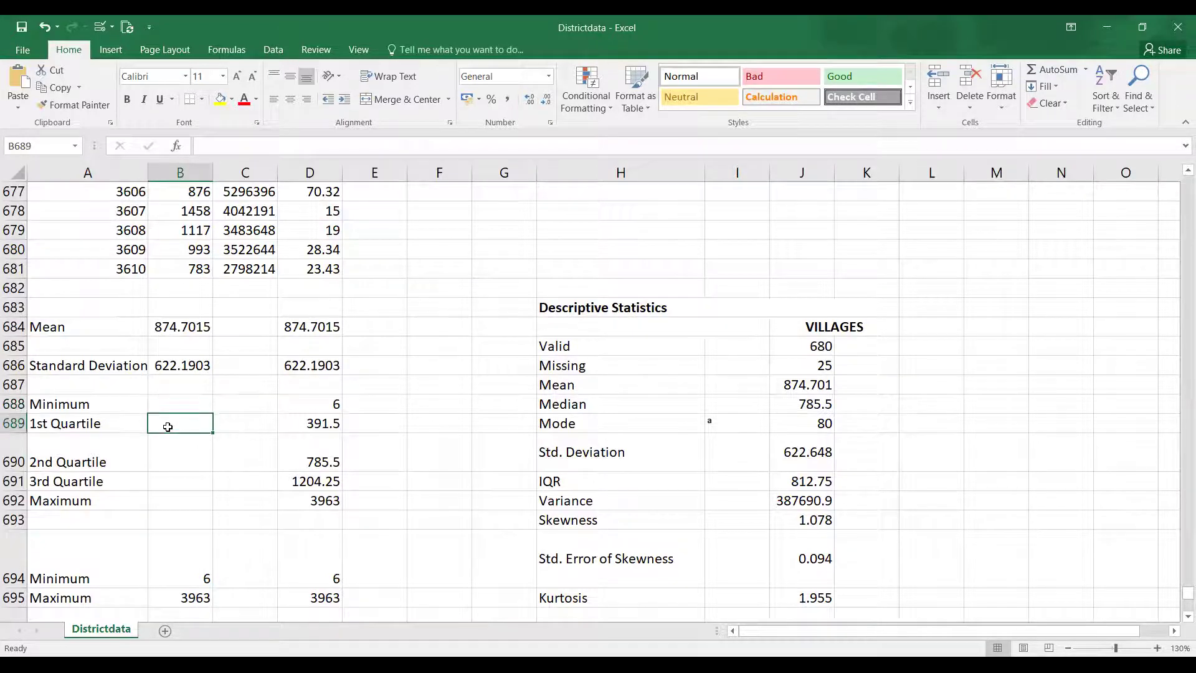
pyautogui.write('=qu')
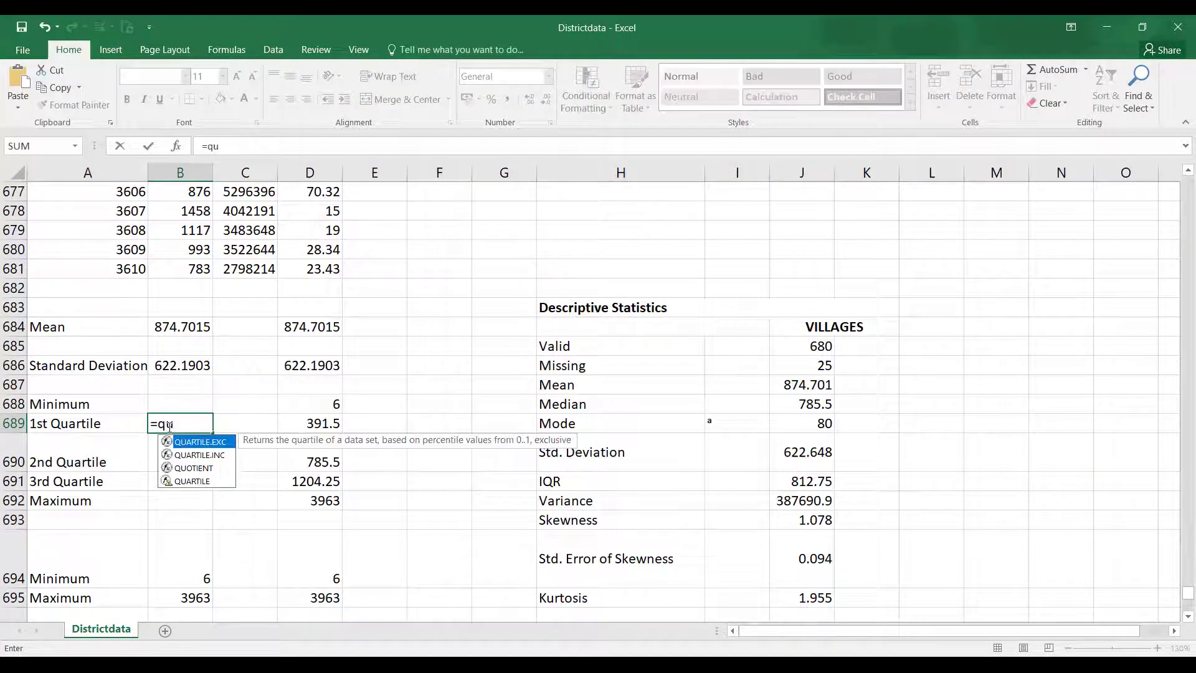
pyautogui.write('a')
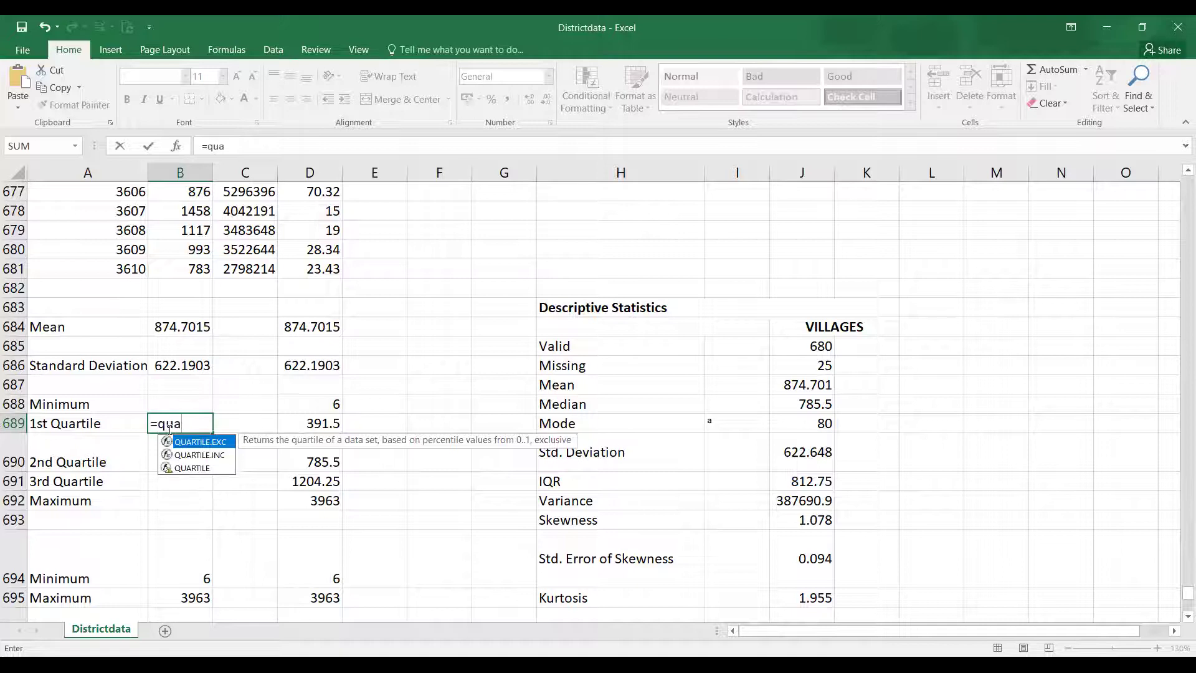
pyautogui.click(200, 469)
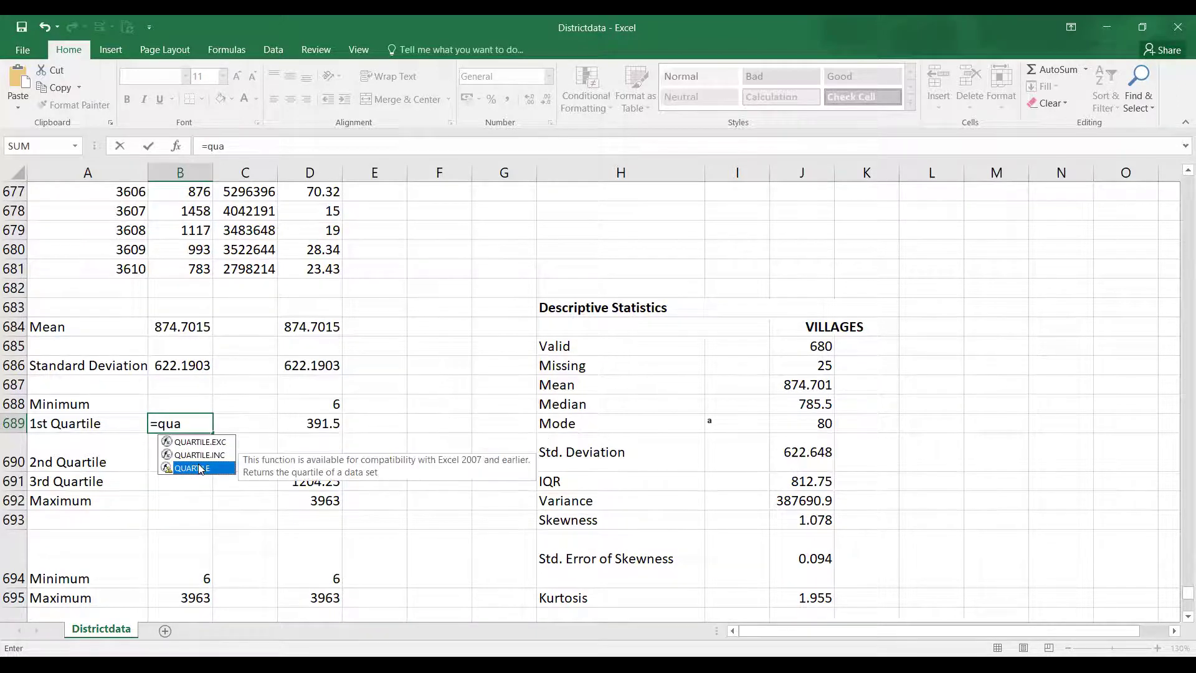
pyautogui.press('Tab')
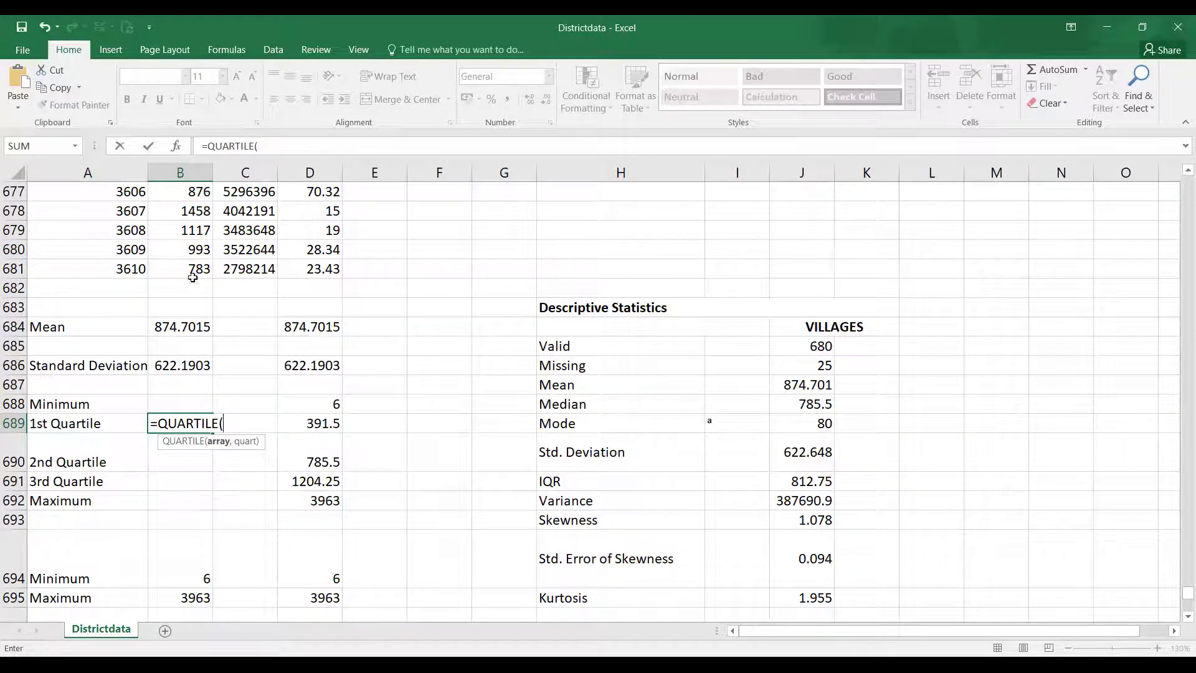
pyautogui.press('Escape')
# Copy the bracketed range (B2:B681) from the STDEV.P formula in cell B686.
pyautogui.click(187, 366)
pyautogui.moveTo(299, 144); pyautogui.dragTo(248, 146)
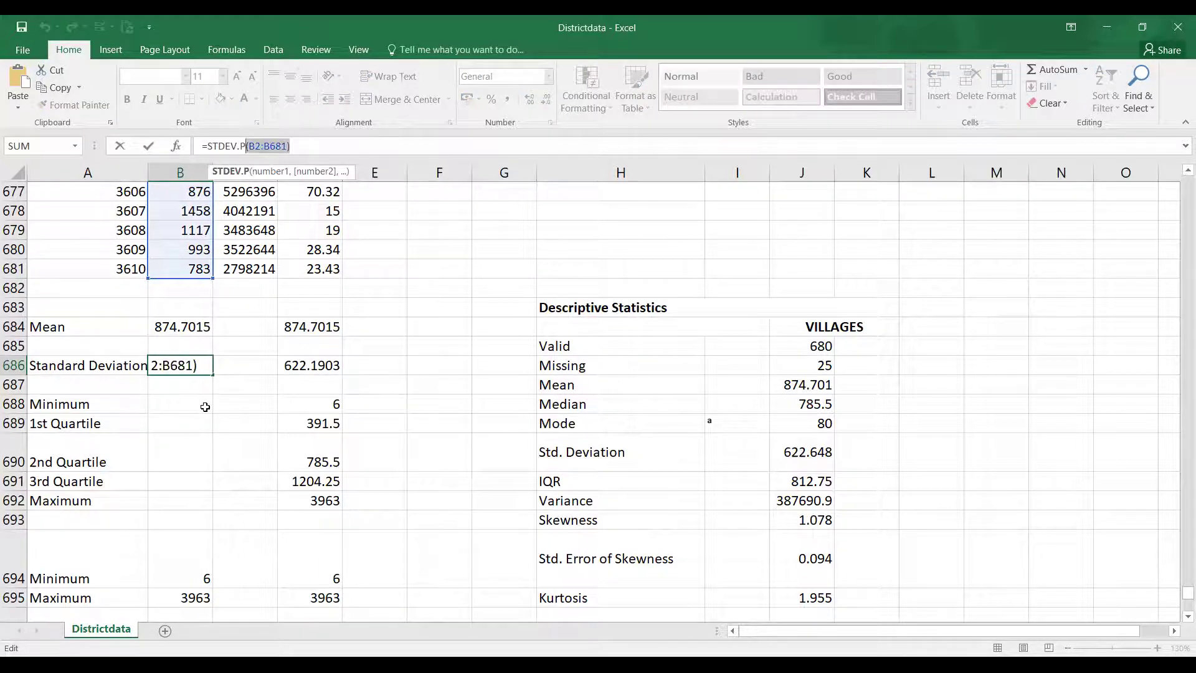
pyautogui.press('Return')
# Start a QUARTILE formula in cell B689 of the 1st Quartile row and add the copied range (B2:B681) to it.
pyautogui.click(187, 416)
pyautogui.write('=')
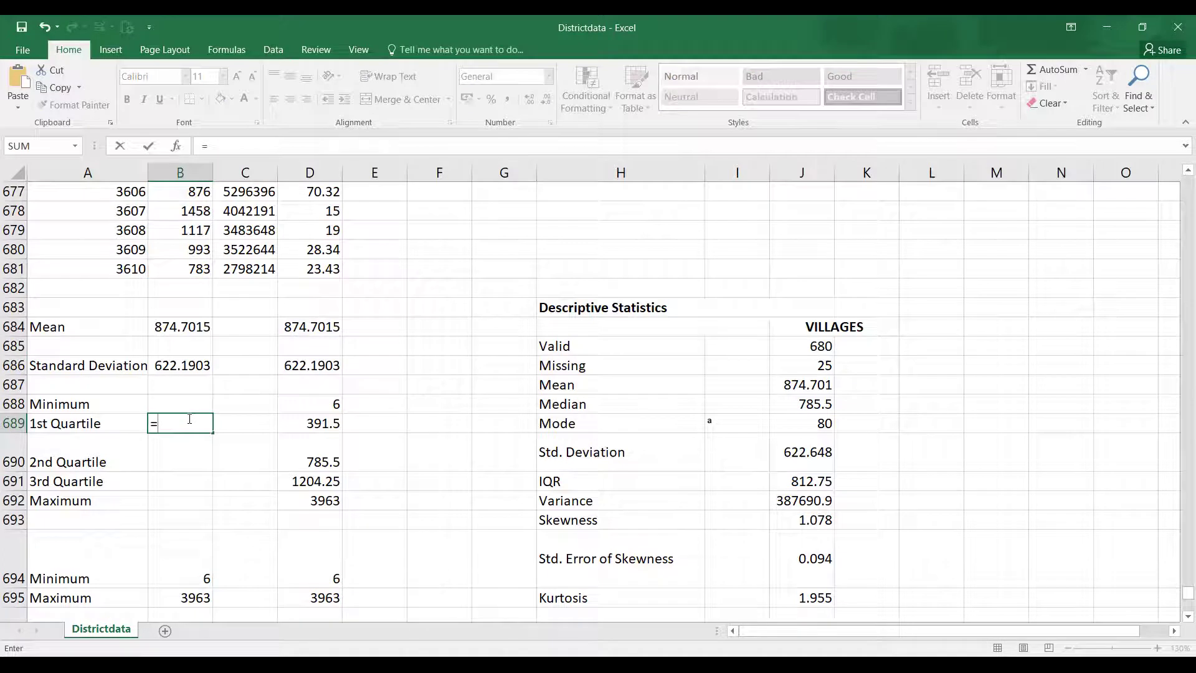
pyautogui.write('quart')
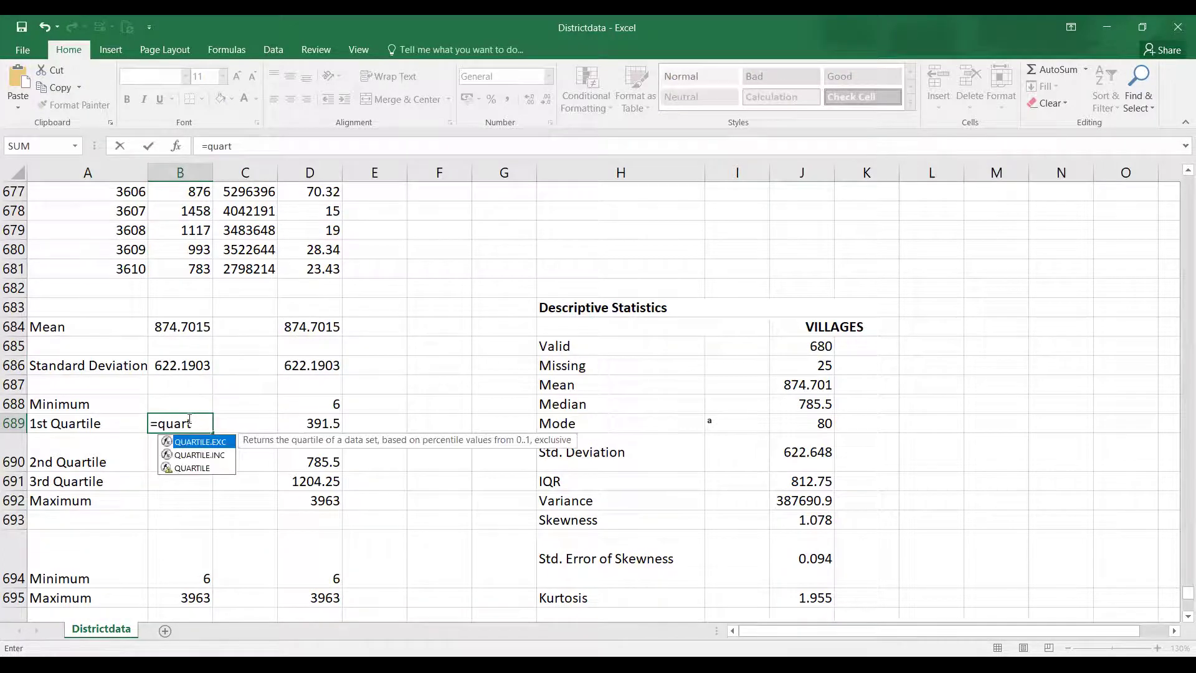
pyautogui.click(204, 468)
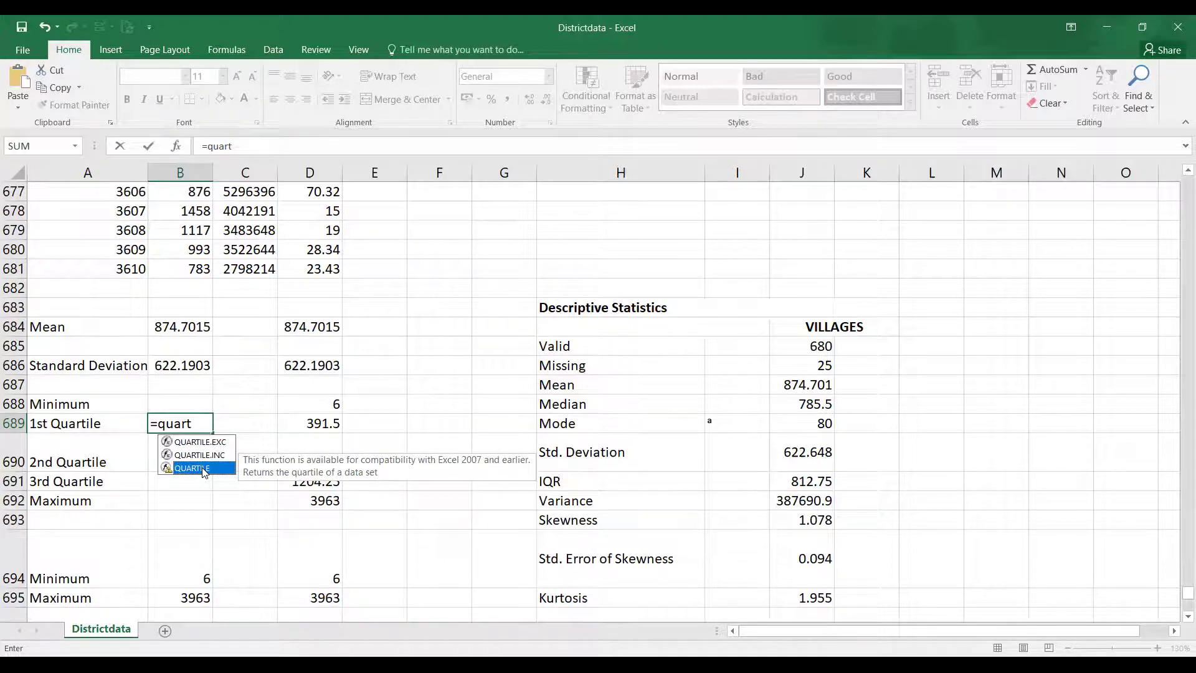
pyautogui.doubleClick(204, 468)
pyautogui.press('BackSpace')
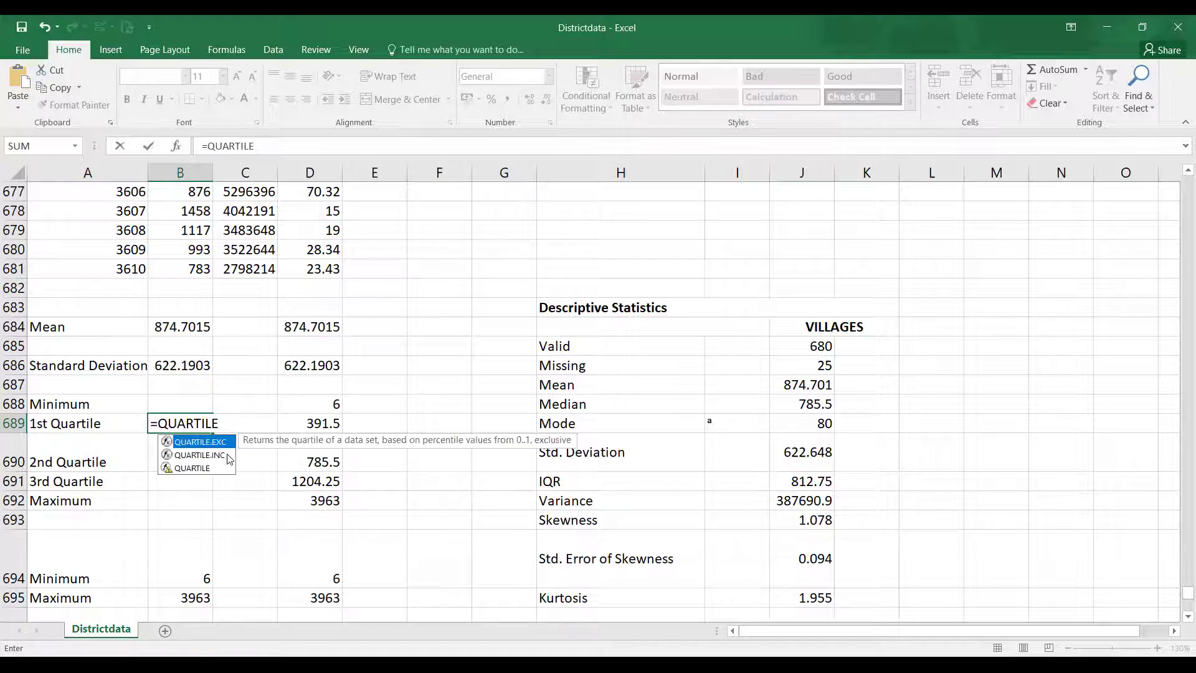
pyautogui.write('(B2:B681)')
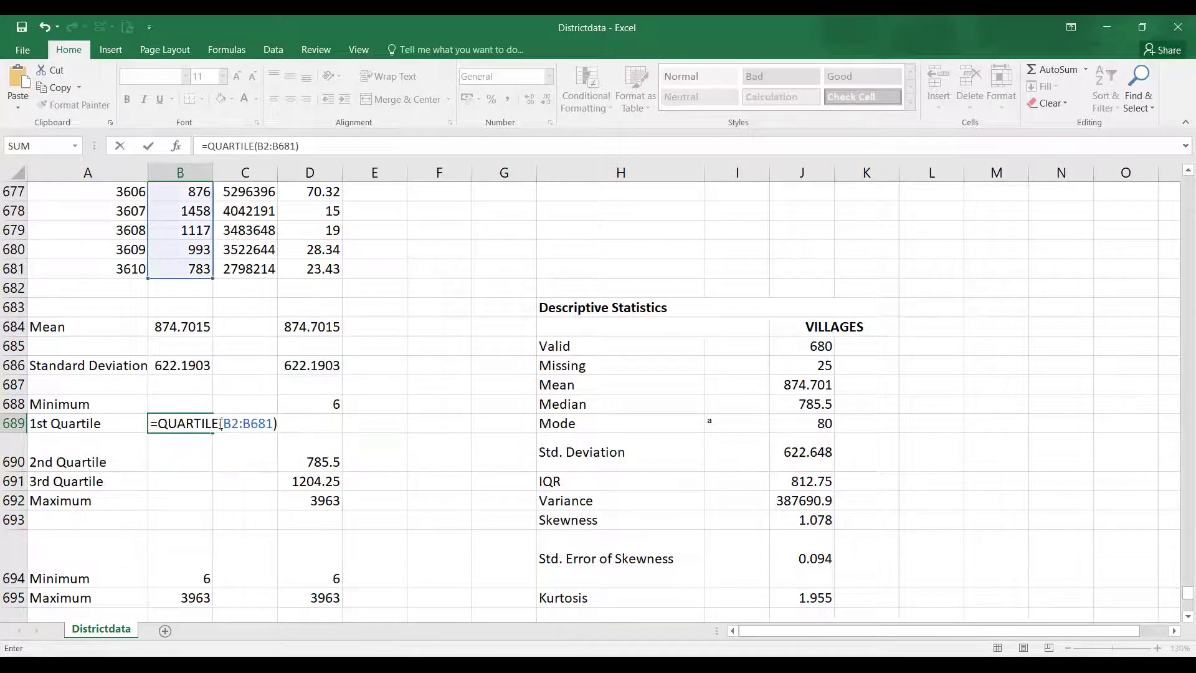
# Complete the B689 formula as =QUARTILE(B2:B681,1) by adding 1 as the quart argument.
pyautogui.press('BackSpace')
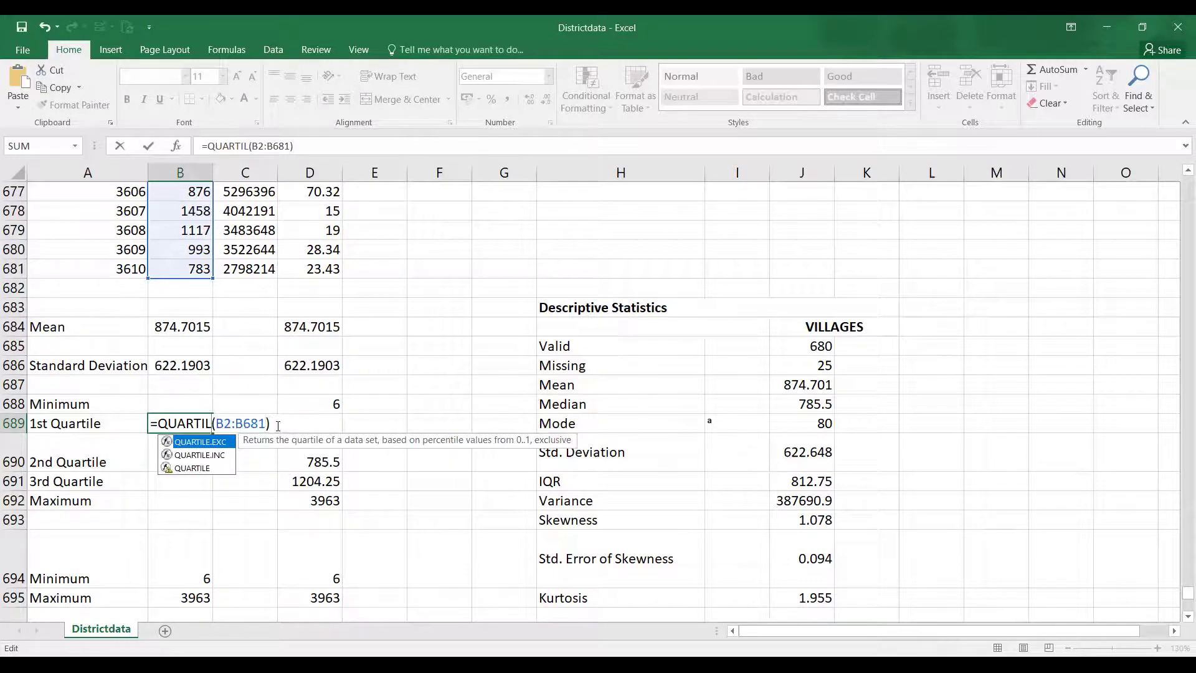
pyautogui.press('Escape')
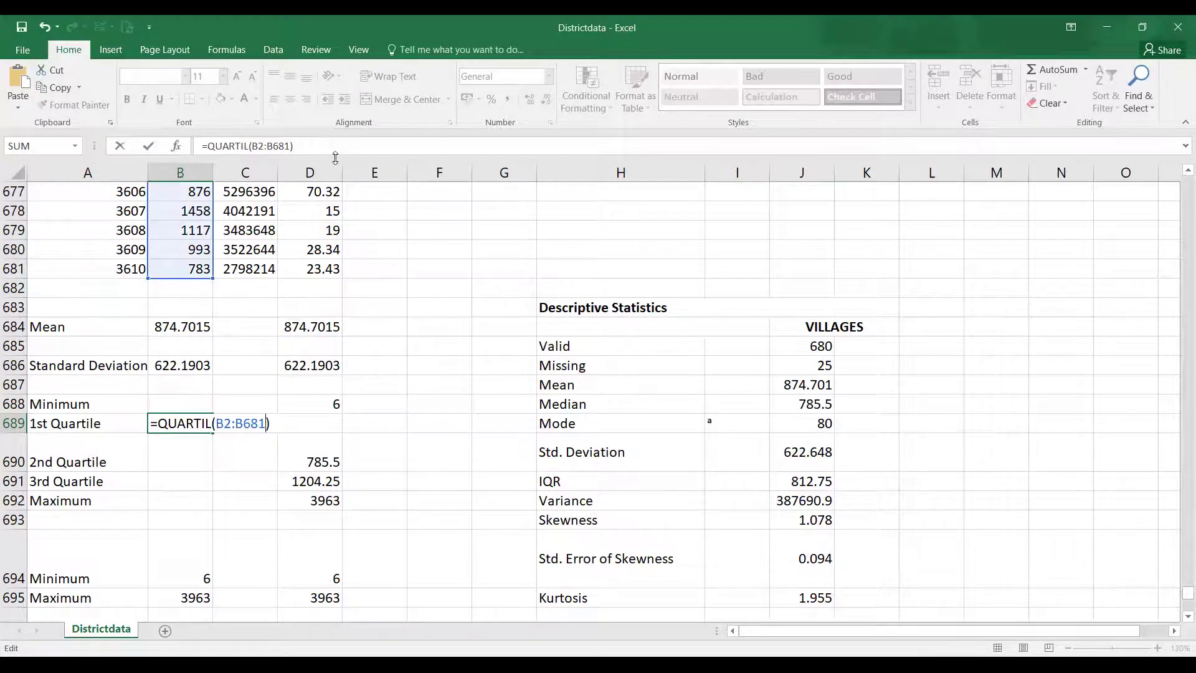
pyautogui.write(',')
pyautogui.click(212, 423)
pyautogui.write('E')
pyautogui.click(276, 423)
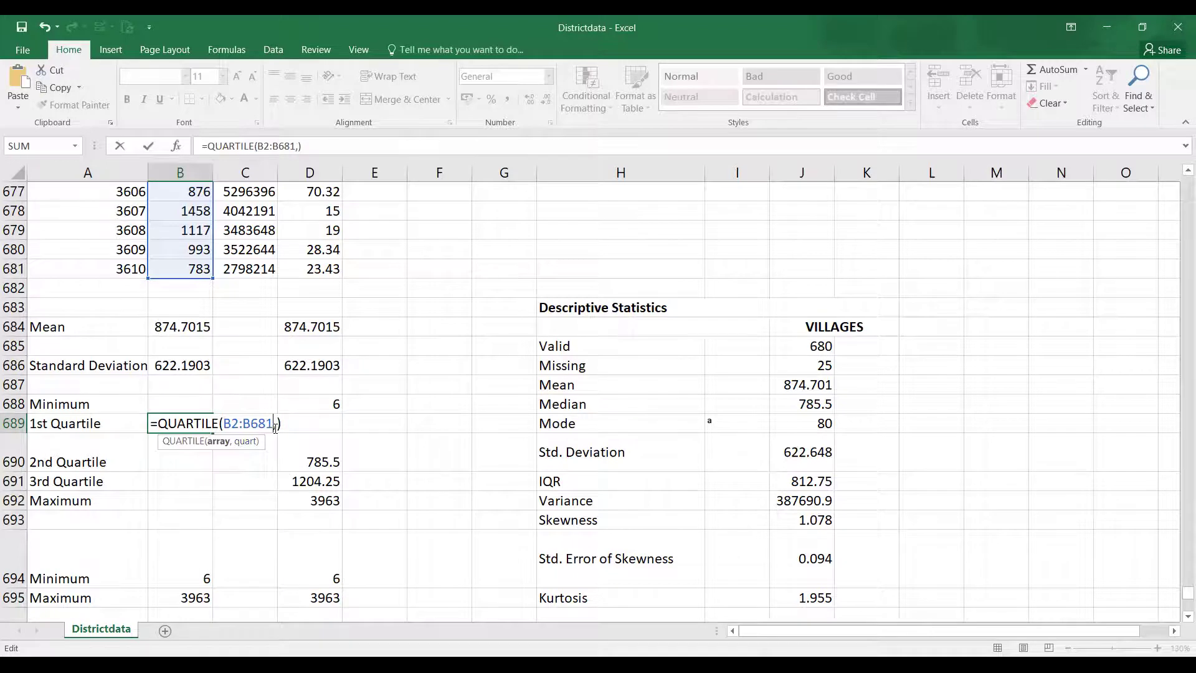
pyautogui.click(278, 424)
pyautogui.write('1')
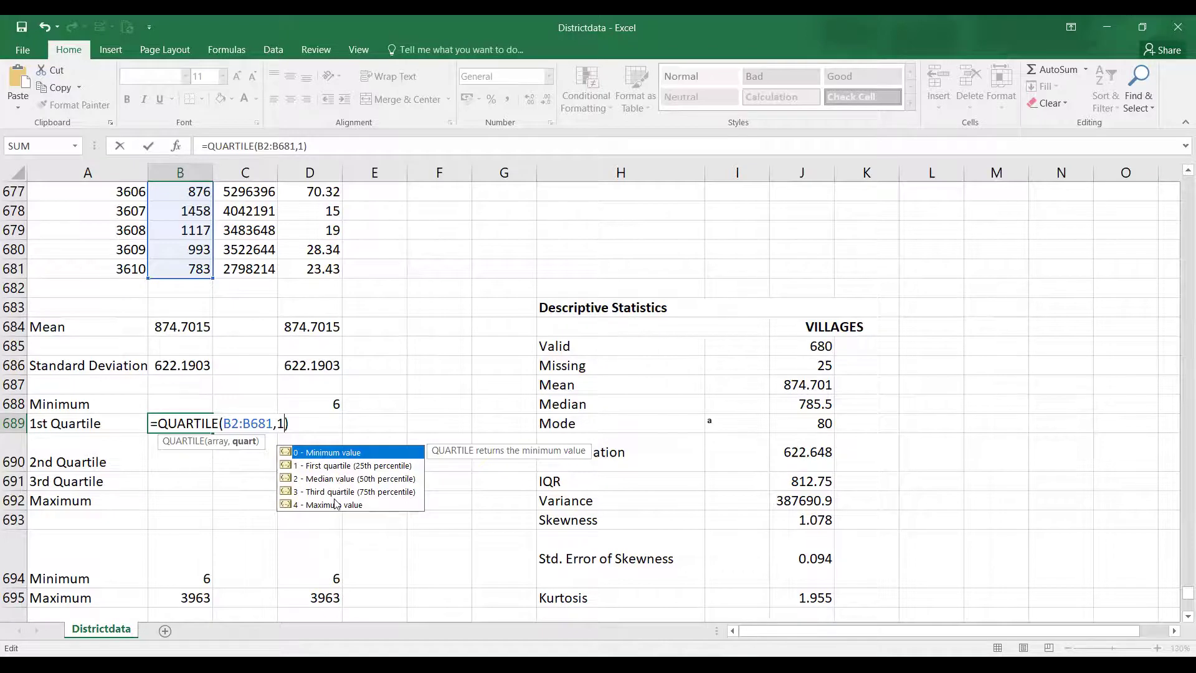
pyautogui.press('Return')
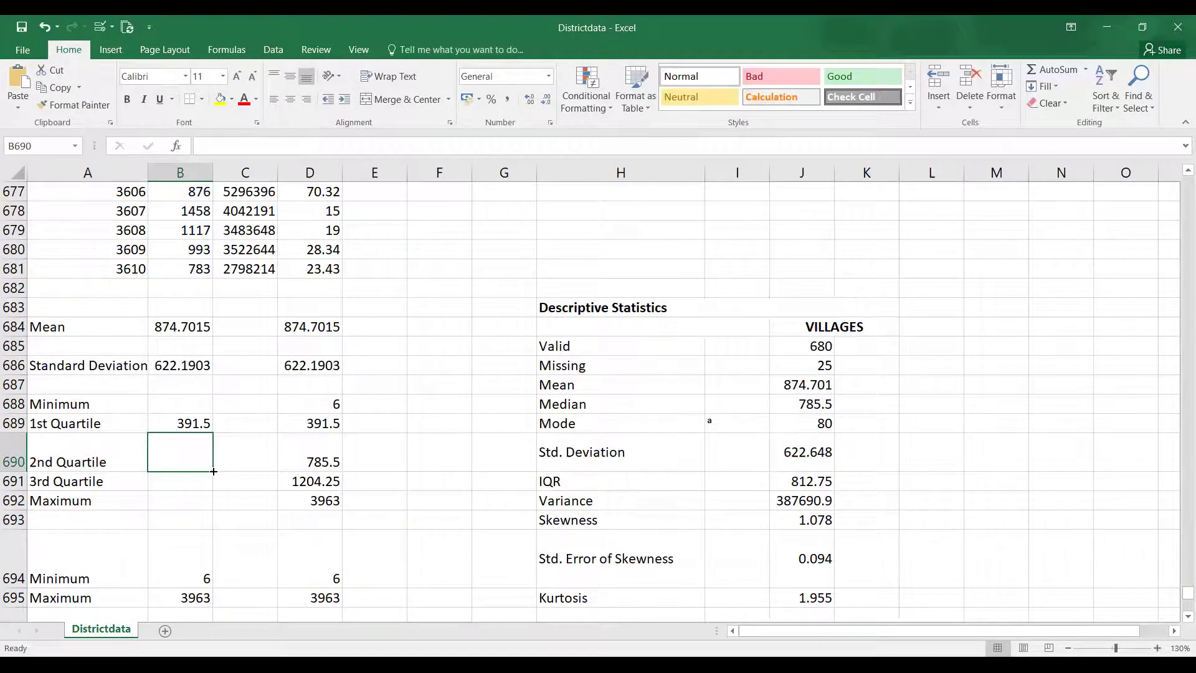
# Copy the full text of the QUARTILE formula from cell B689 and leave that cell as it is.
pyautogui.write('=')
pyautogui.press('BackSpace')
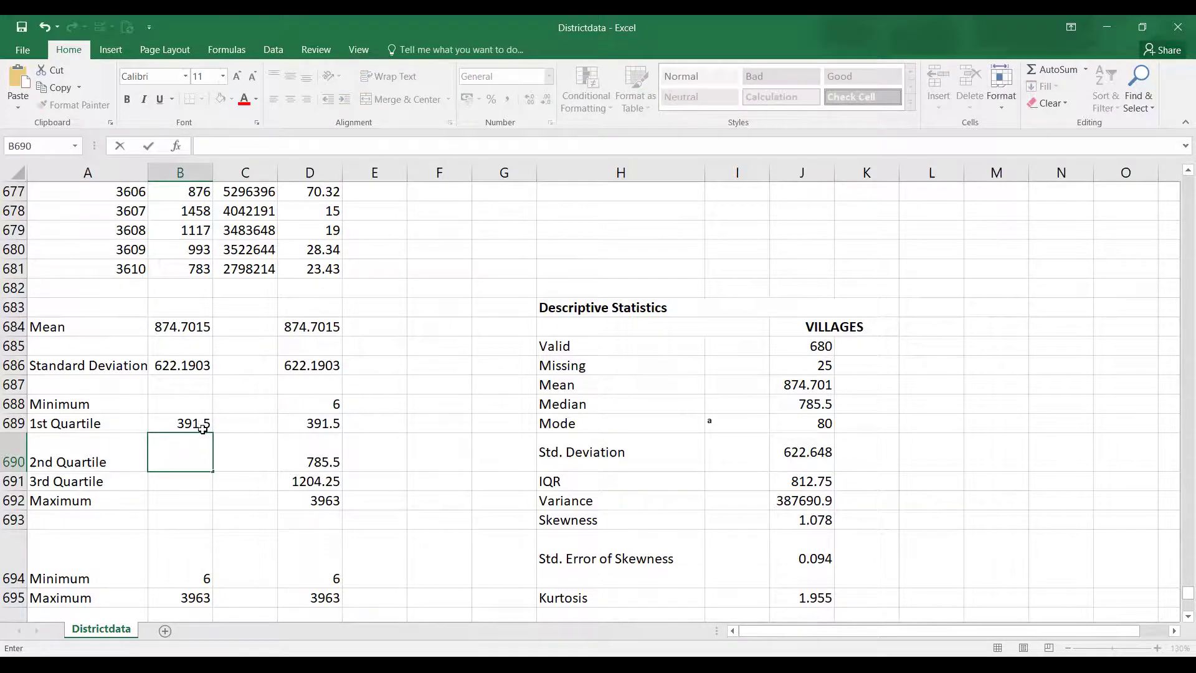
pyautogui.click(202, 429)
pyautogui.click(310, 146)
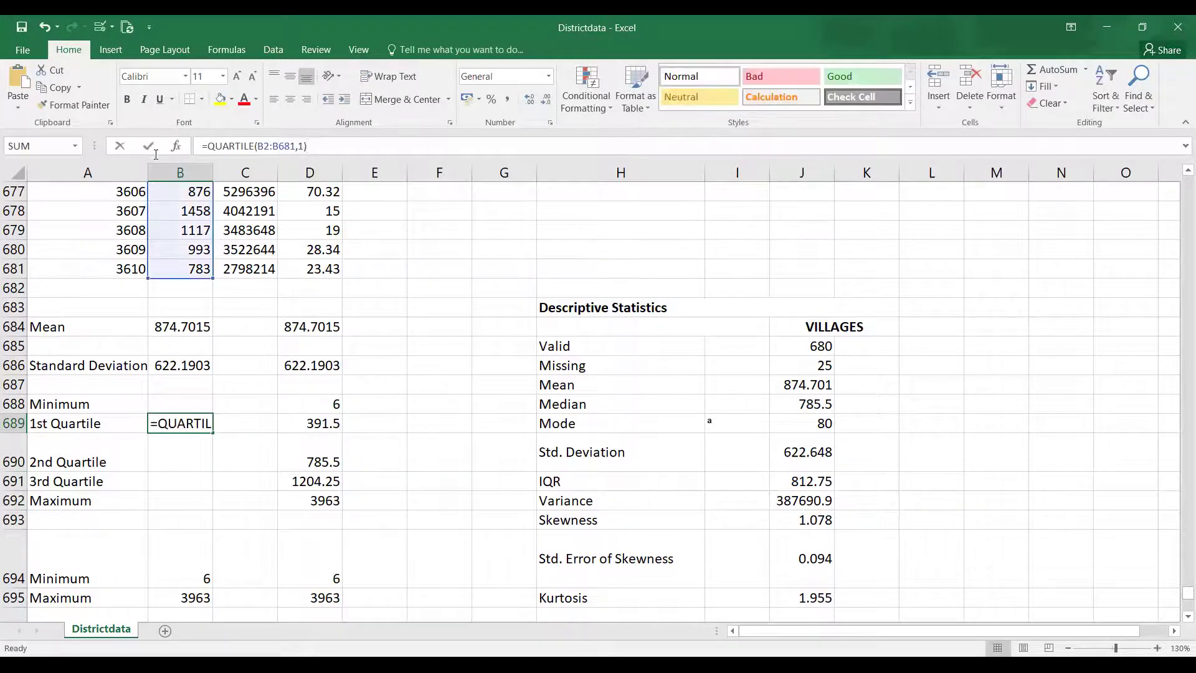
pyautogui.doubleClick(254, 147)
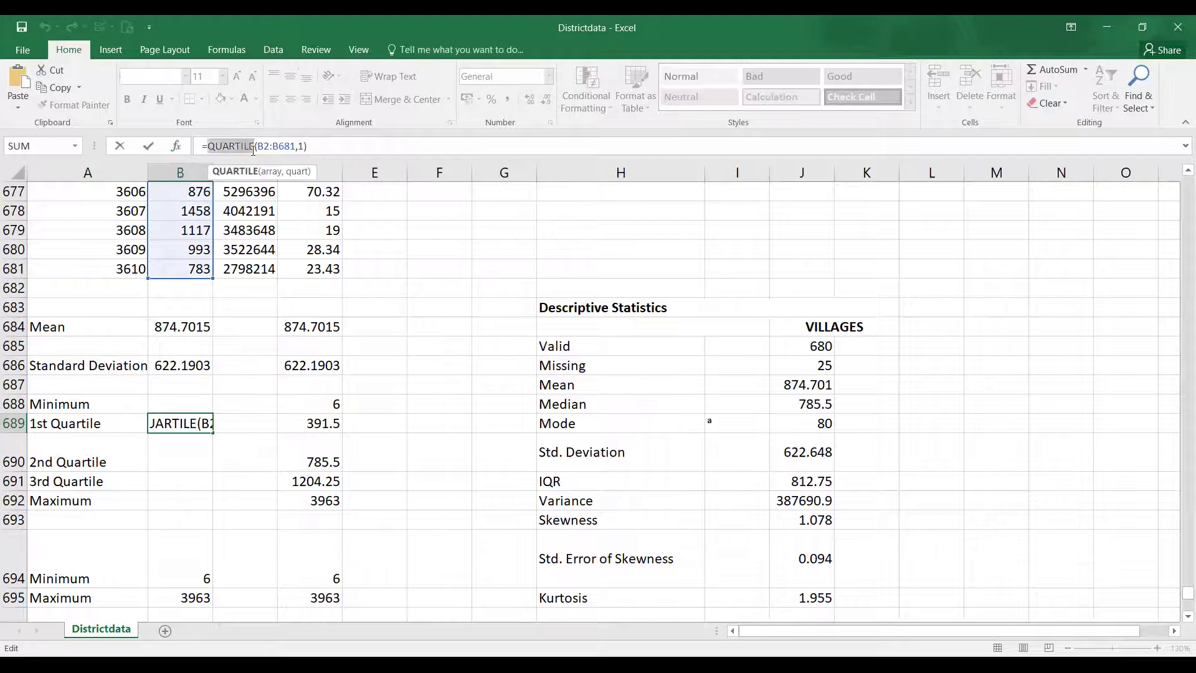
pyautogui.moveTo(326, 152); pyautogui.dragTo(202, 150)
pyautogui.hotkey('ctrl', 'c')
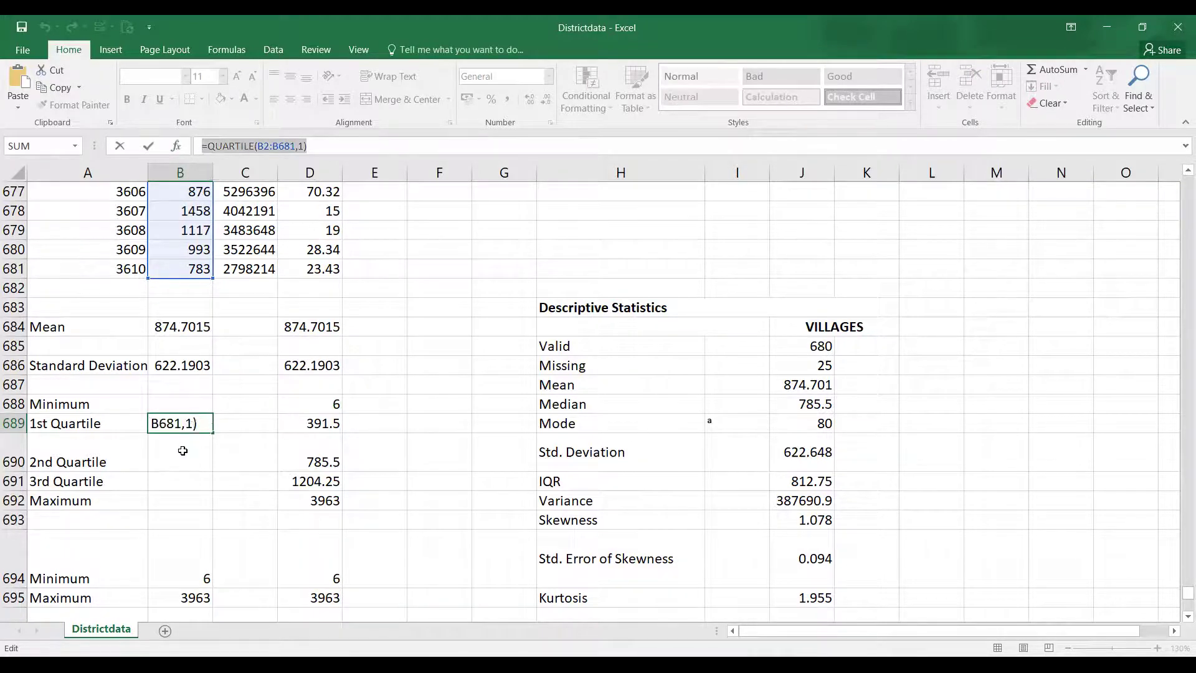
pyautogui.click(181, 449)
pyautogui.press('Escape')
# Calculate the 2nd quartile in cell B690 with =QUARTILE(B2:B681,2), using the copied formula, and compare it with the pasted 50th percentile.
pyautogui.doubleClick(181, 458)
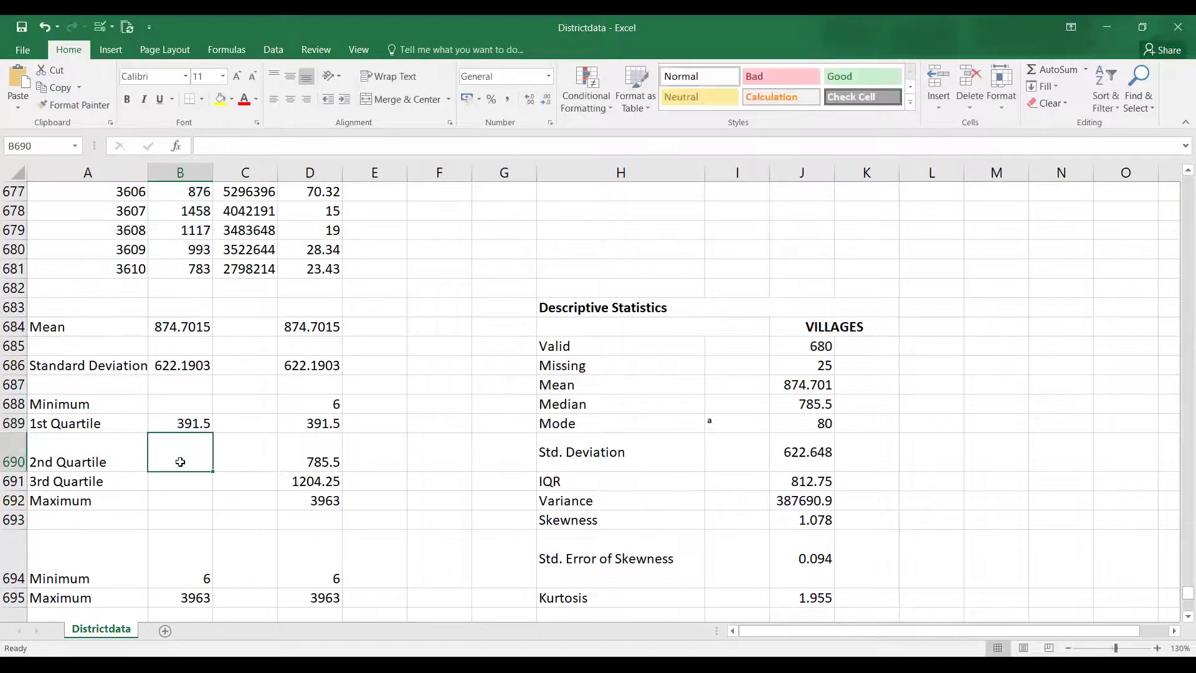
pyautogui.hotkey('ctrl', 'v')
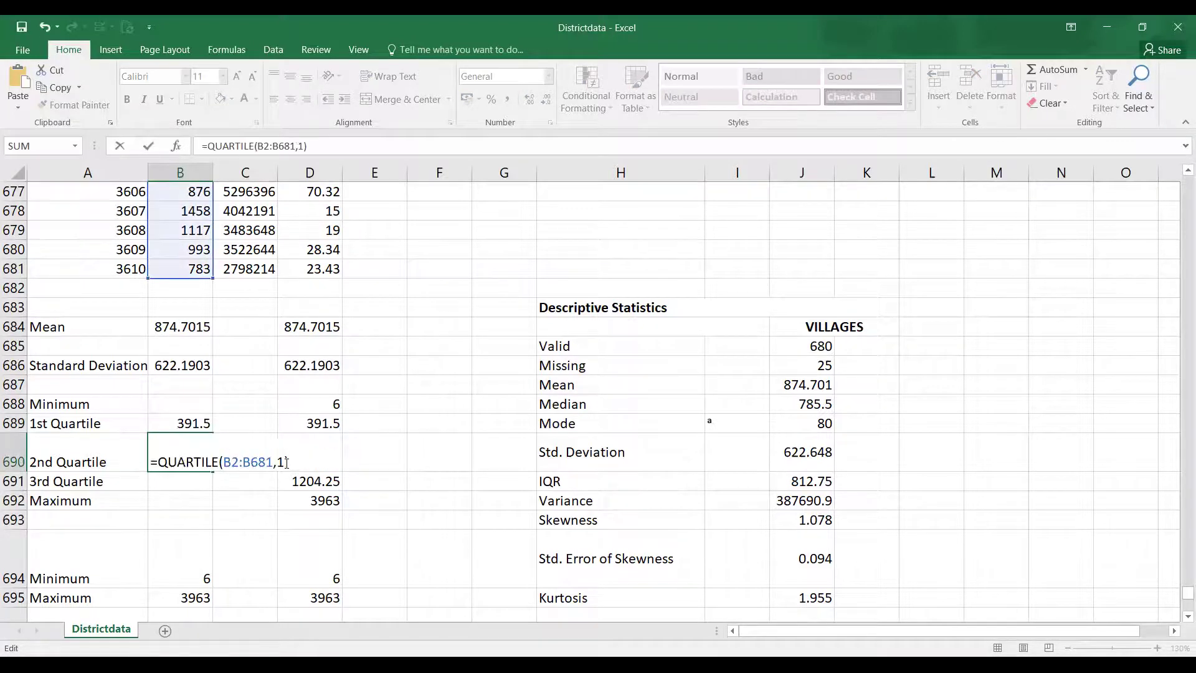
pyautogui.click(283, 462)
pyautogui.press('BackSpace')
pyautogui.write('2')
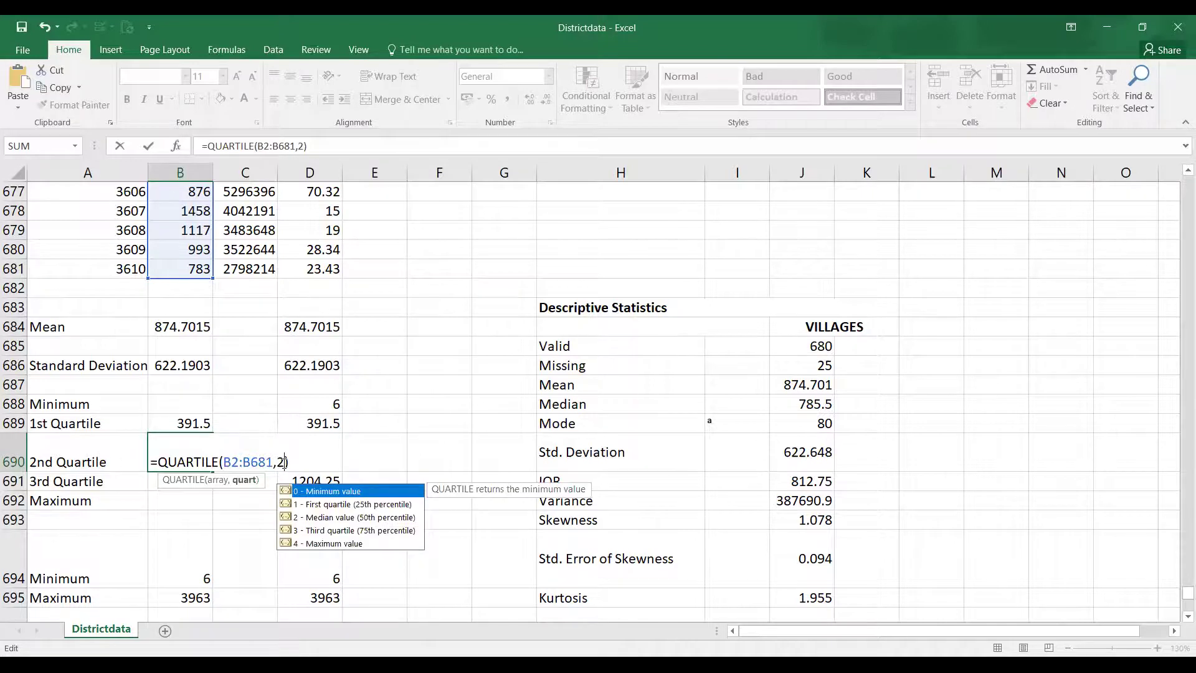
pyautogui.press('Return')
pyautogui.click(165, 458)
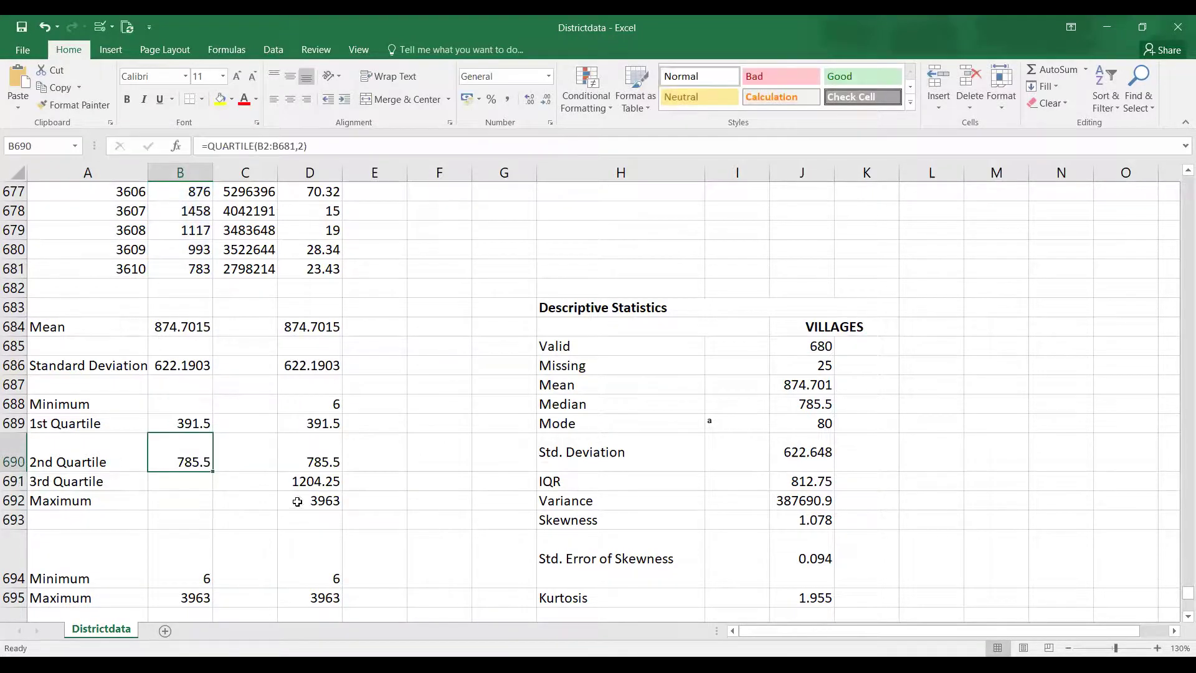
pyautogui.scroll(-5, 636, 582)
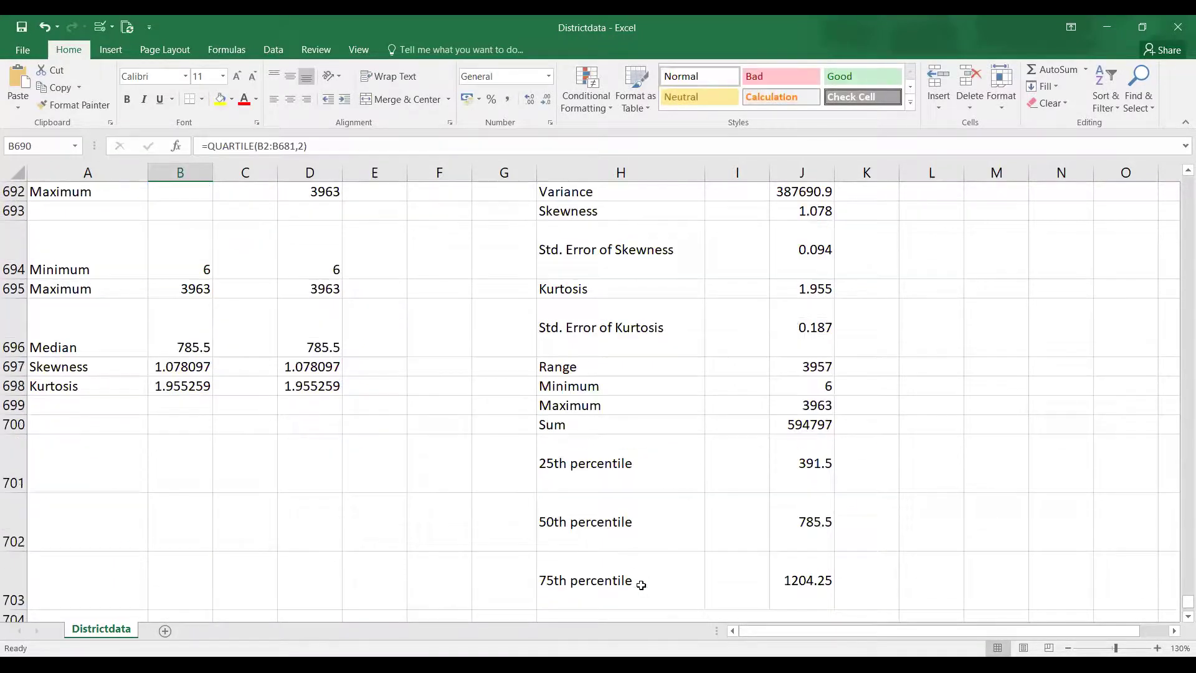
pyautogui.click(817, 521)
pyautogui.scroll(3, 228, 488)
pyautogui.click(181, 342)
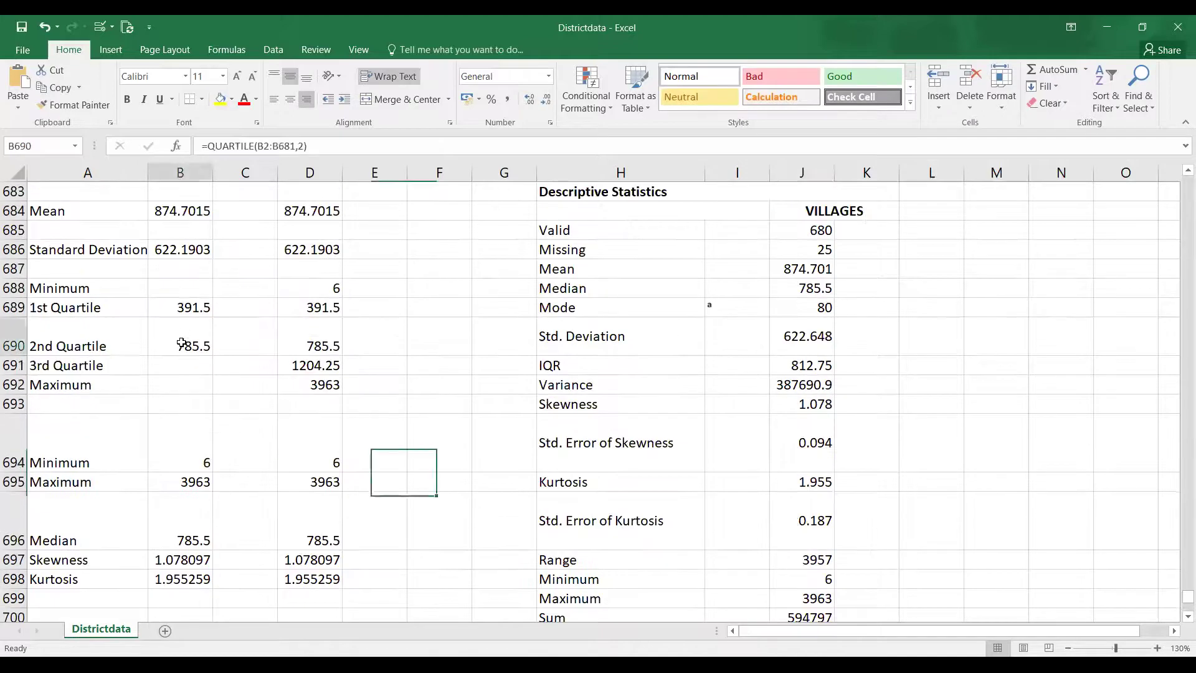
# Calculate the 3rd quartile in cell B691 with =QUARTILE(B2:B681,3), using the copied formula, and compare it with the pasted 75th percentile.
pyautogui.click(183, 370)
pyautogui.doubleClick(182, 370)
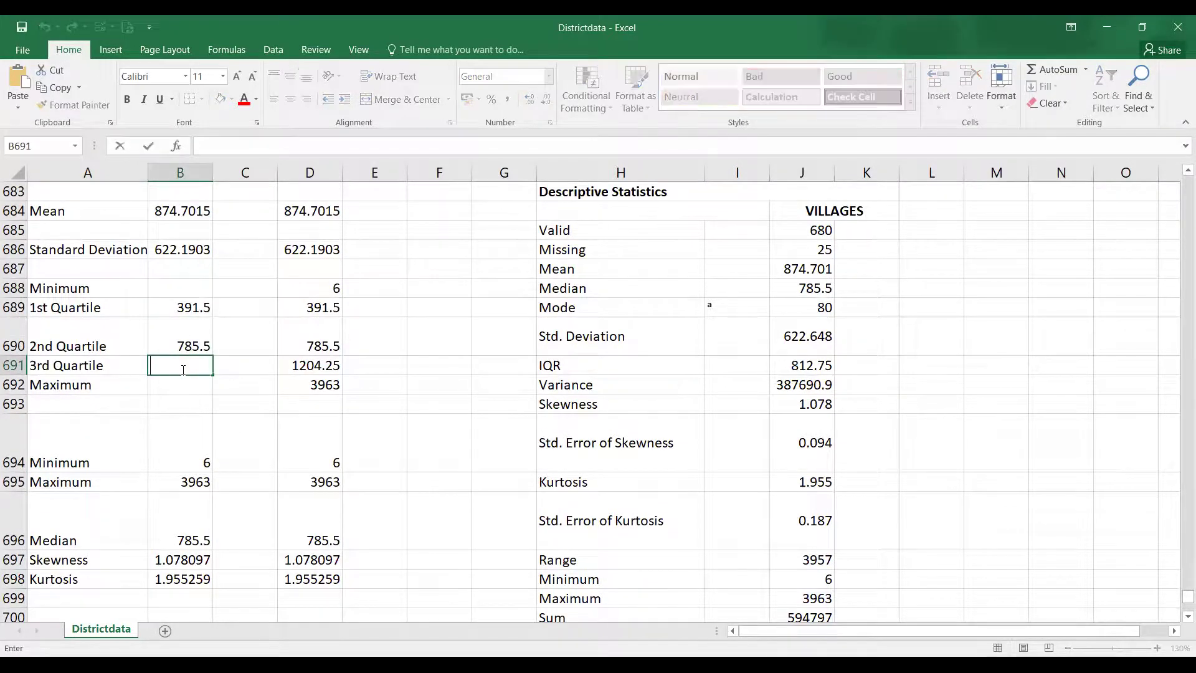
pyautogui.hotkey('ctrl', 'v')
pyautogui.doubleClick(281, 362)
pyautogui.write('3')
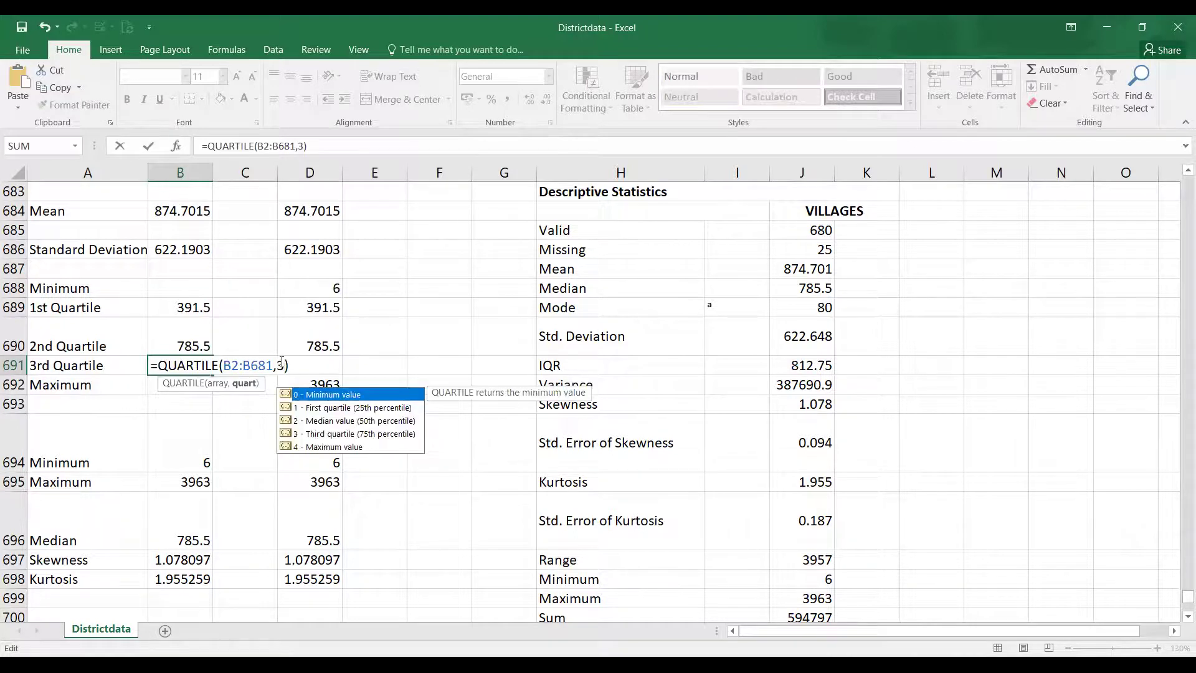
pyautogui.press('Return')
pyautogui.press('Up')
pyautogui.scroll(-4, 686, 561)
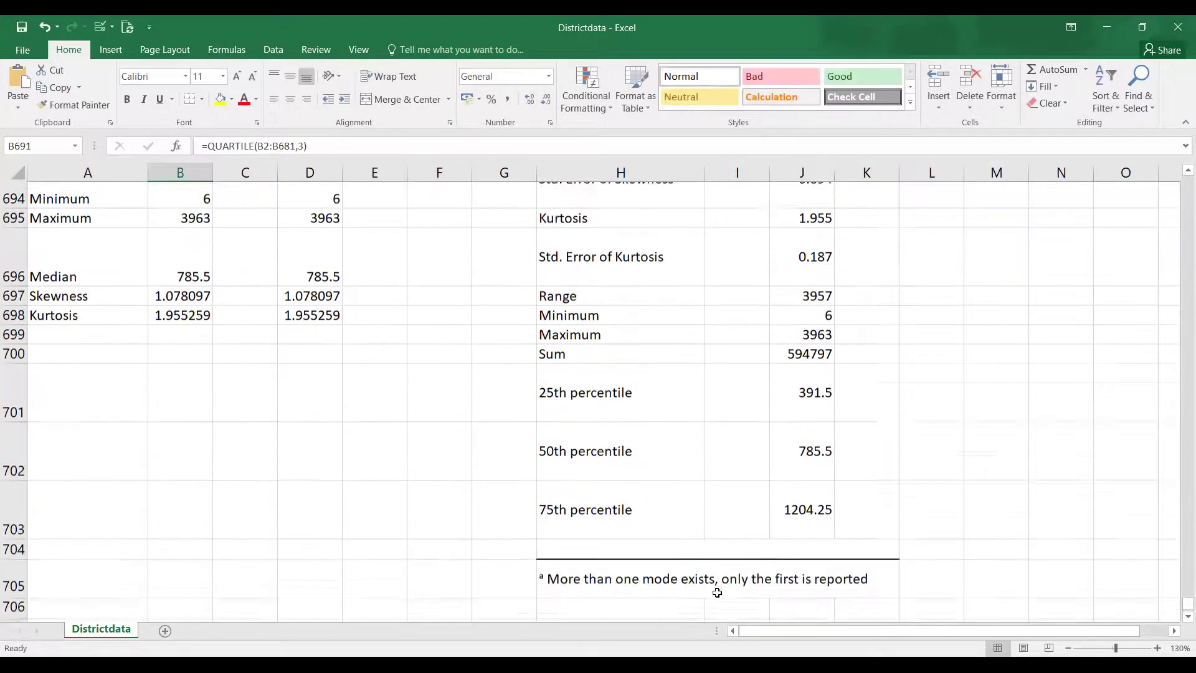
pyautogui.click(788, 488)
pyautogui.scroll(5, 436, 542)
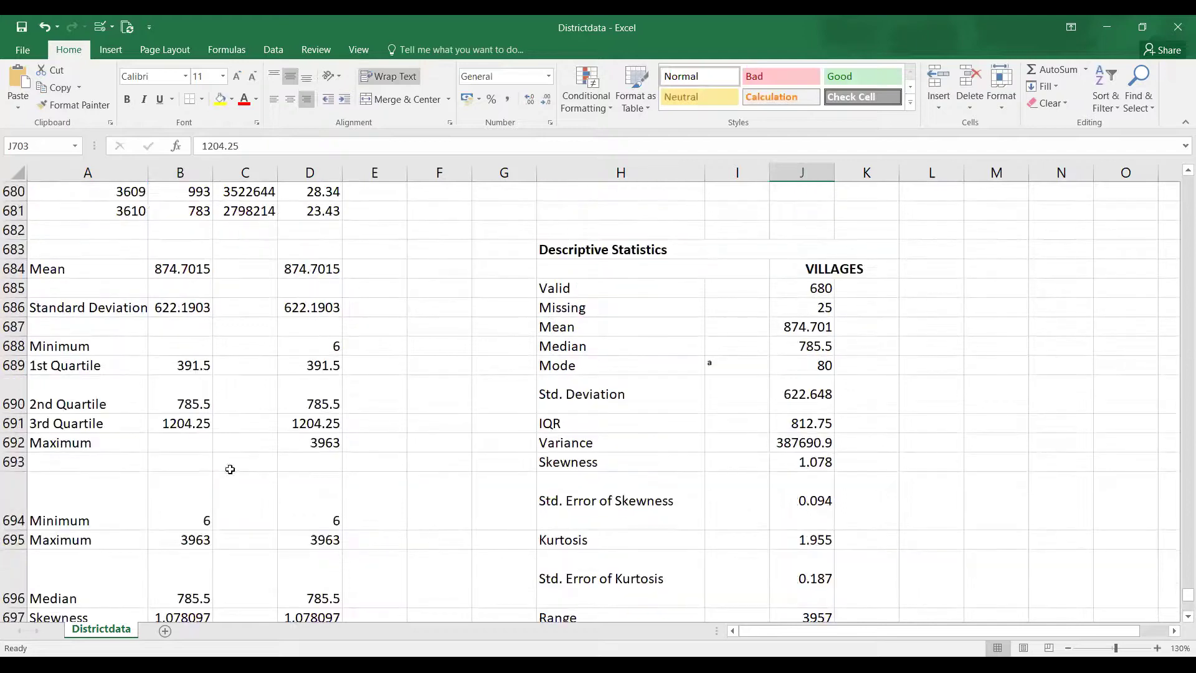
# Calculate the maximum in cell B692 with =QUARTILE(B2:B681,4), using the copied formula, and compare it with the Maximum result in B695.
pyautogui.click(187, 445)
pyautogui.press('BackSpace')
pyautogui.hotkey('ctrl', 'v')
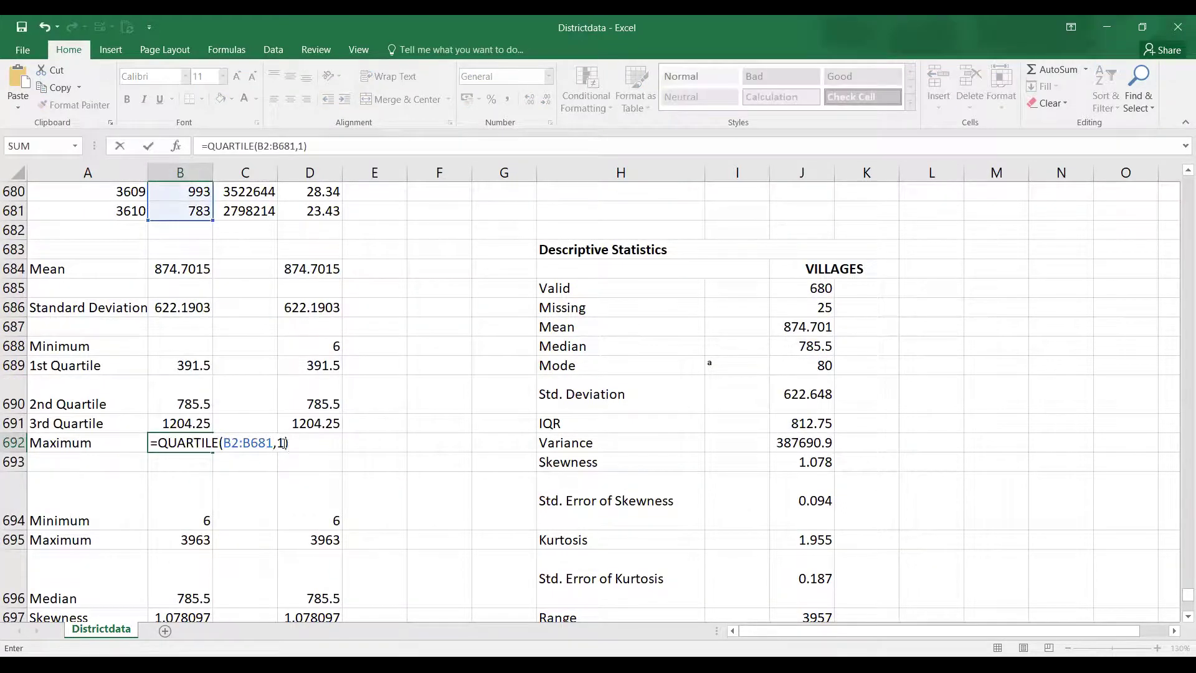
pyautogui.click(283, 442)
pyautogui.press('BackSpace')
pyautogui.write('4')
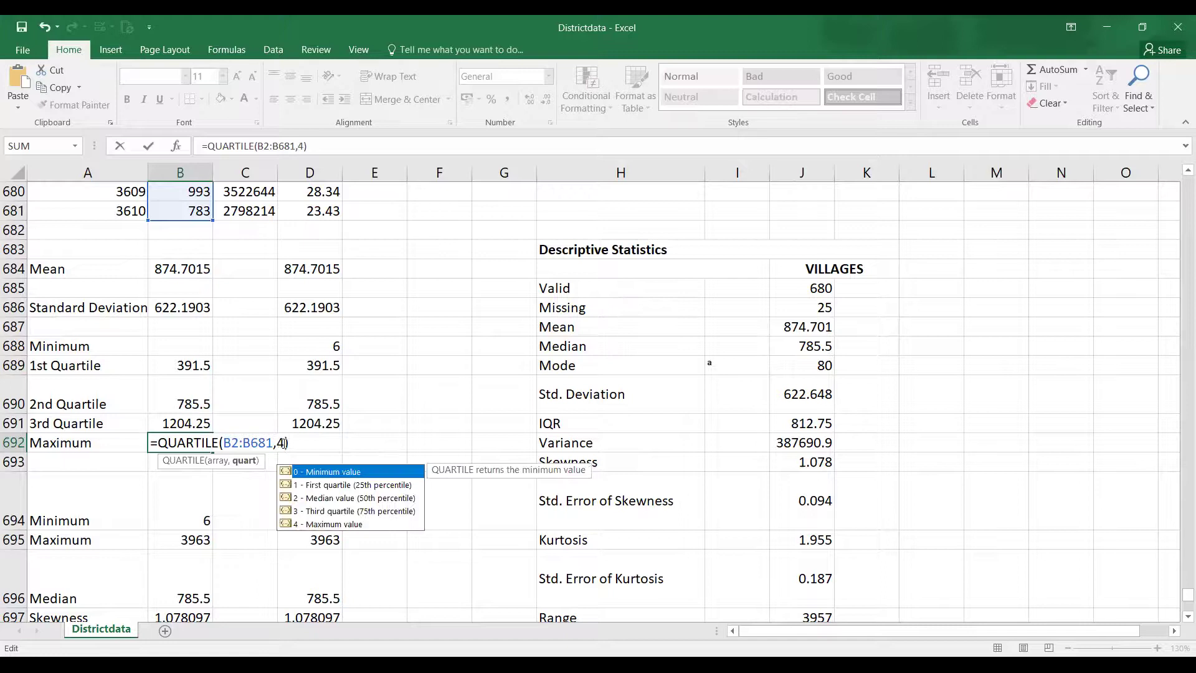
pyautogui.press('Return')
pyautogui.scroll(-1, 236, 498)
pyautogui.click(187, 483)
# Calculate the minimum in cell B688 with =QUARTILE(B2:B681,0), using the copied formula, and compare it with the MIN result in B694.
pyautogui.scroll(2, 180, 446)
pyautogui.doubleClick(187, 405)
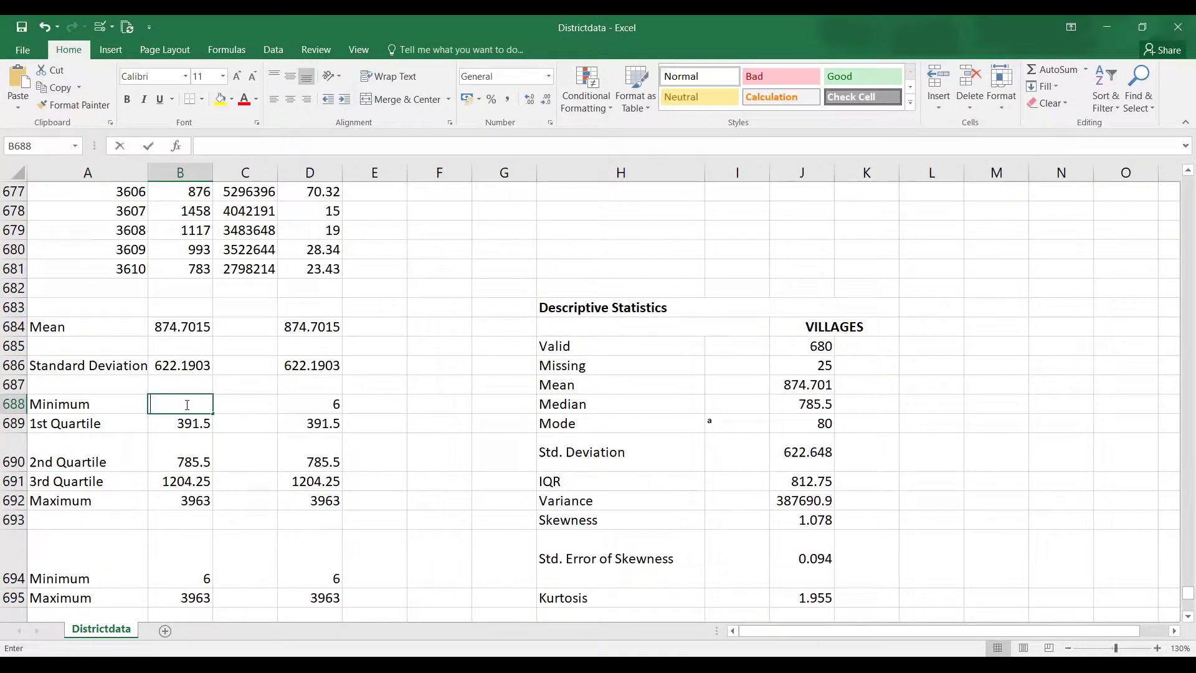
pyautogui.hotkey('ctrl', 'v')
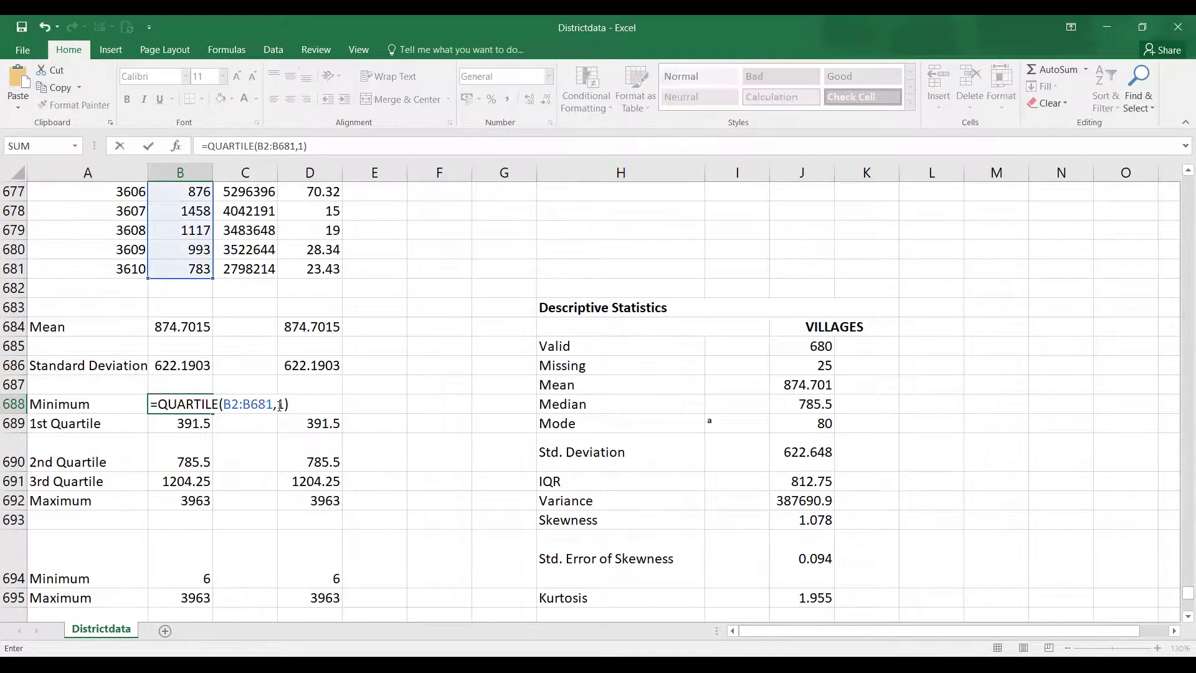
pyautogui.doubleClick(279, 405)
pyautogui.write('0')
pyautogui.press('Return')
pyautogui.scroll(-2, 187, 339)
pyautogui.click(181, 459)
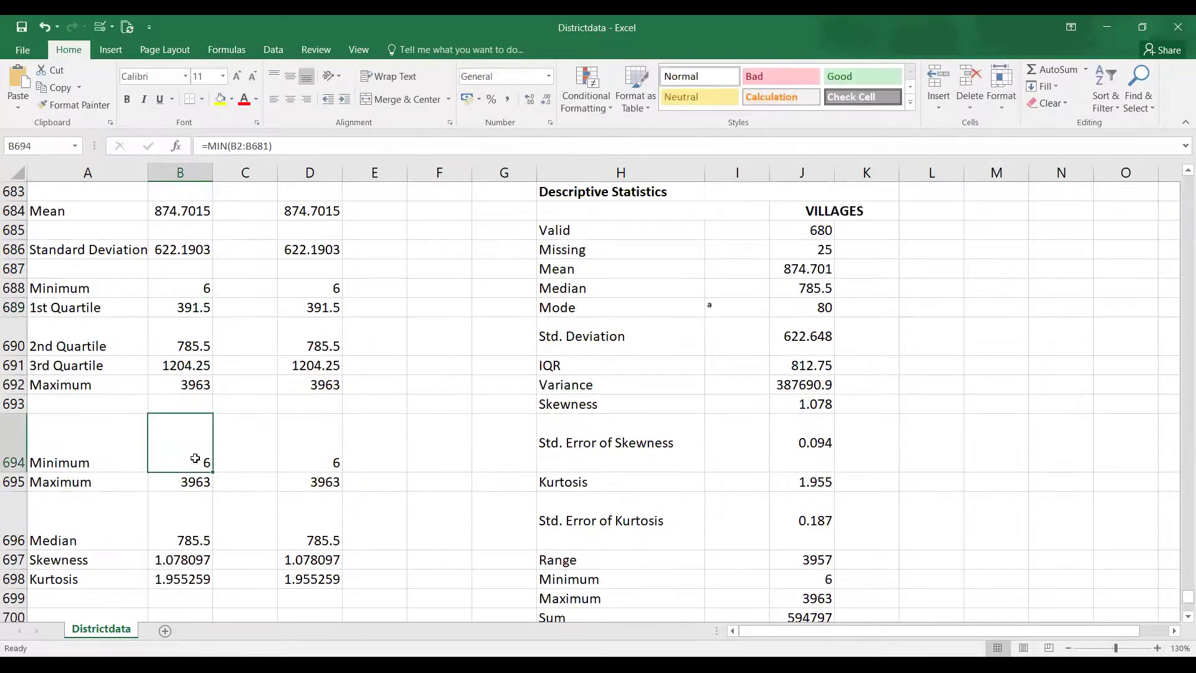
# Review the completed statistics in the worksheet, check the Descriptive Statistics table in JASP, and return to Excel to compare them.
pyautogui.scroll(2, 199, 461)
pyautogui.scroll(1, 200, 461)
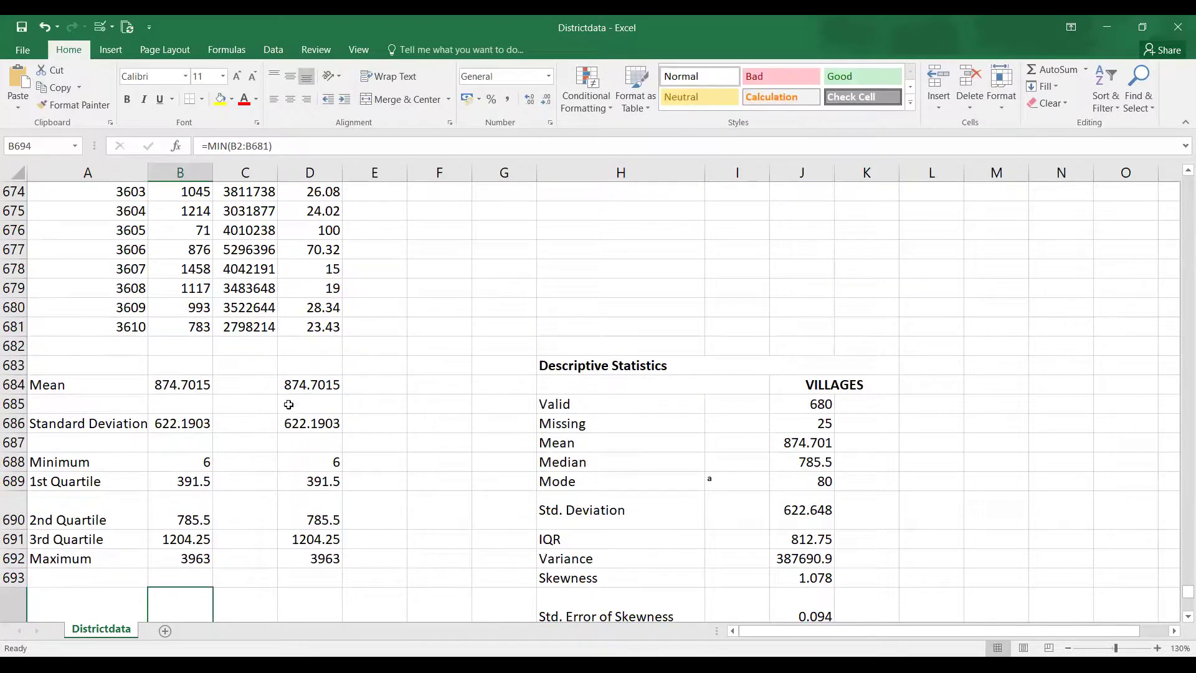
pyautogui.scroll(-3, 289, 399)
pyautogui.scroll(-1, 305, 436)
pyautogui.scroll(2, 315, 450)
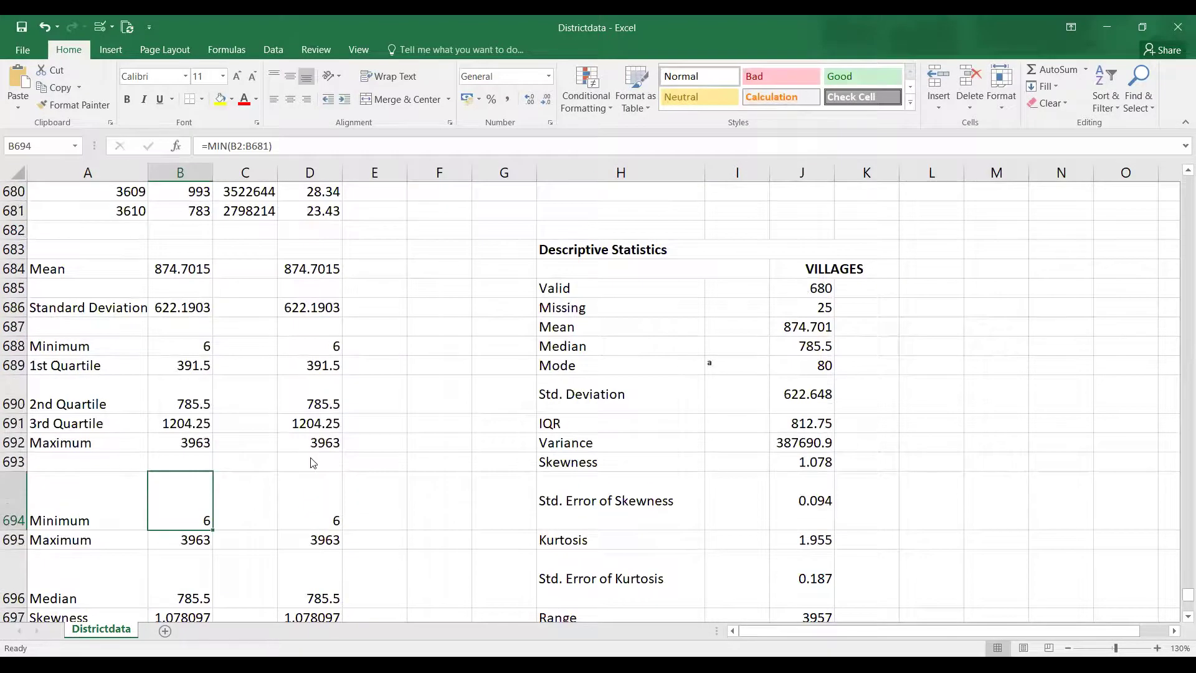
pyautogui.hotkey('alt', 'Tab')
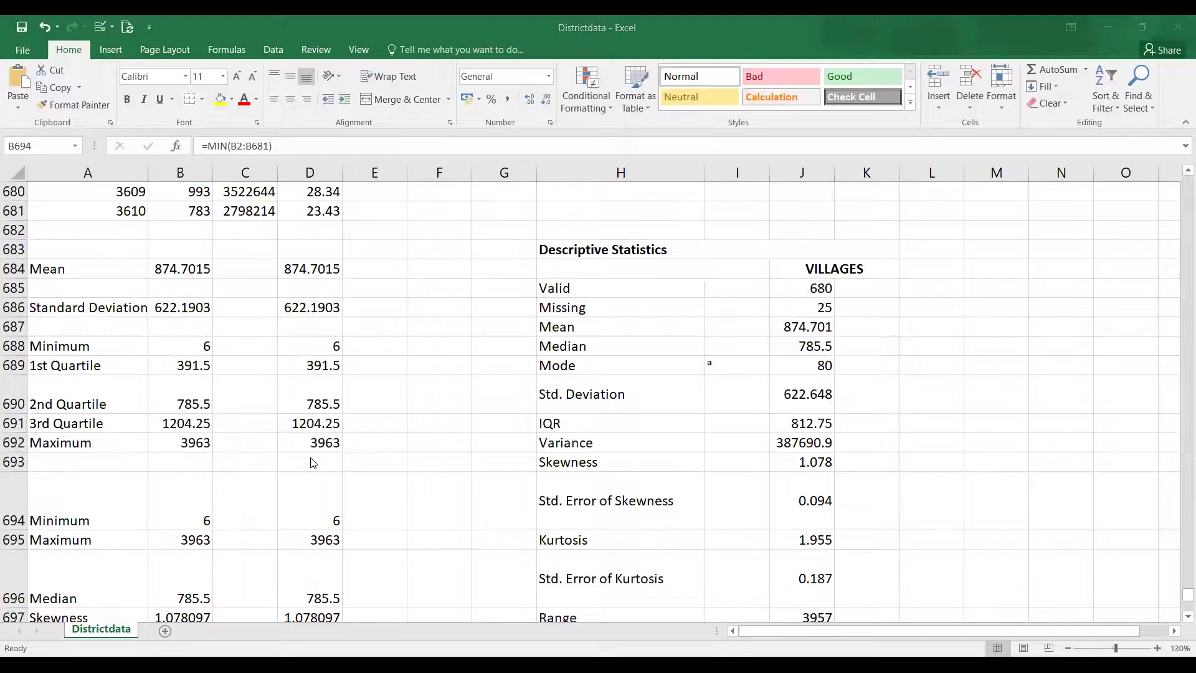
pyautogui.scroll(2, 719, 339)
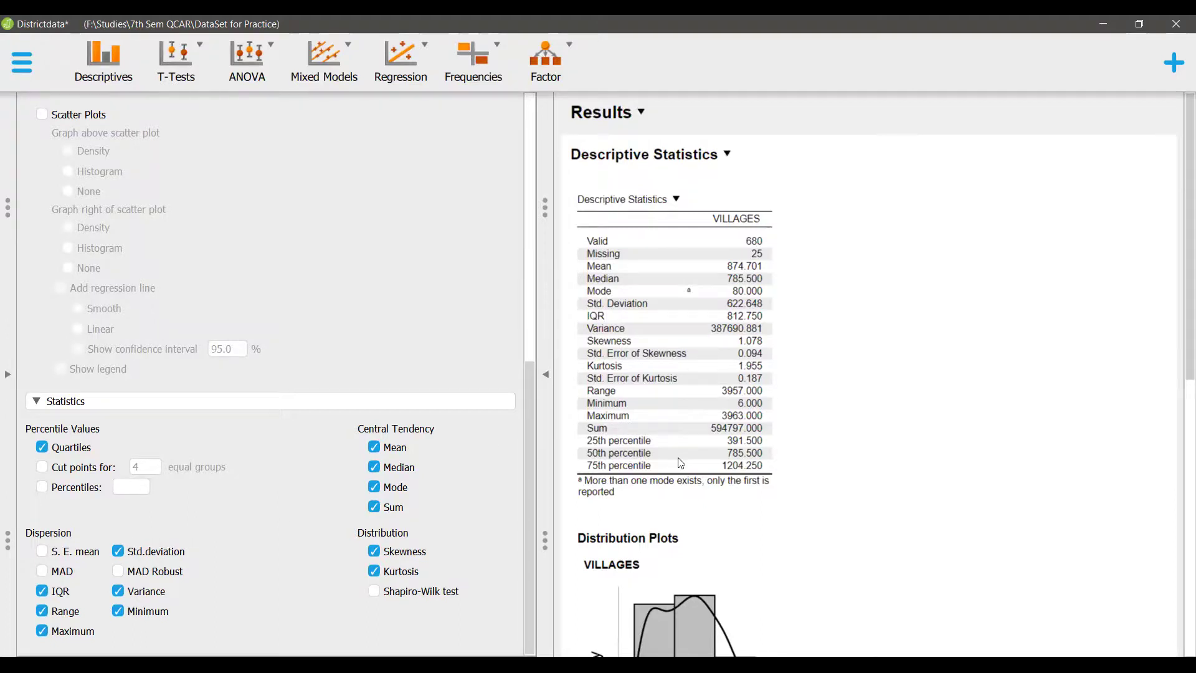
pyautogui.hotkey('alt', 'Tab')
pyautogui.scroll(-3, 212, 411)
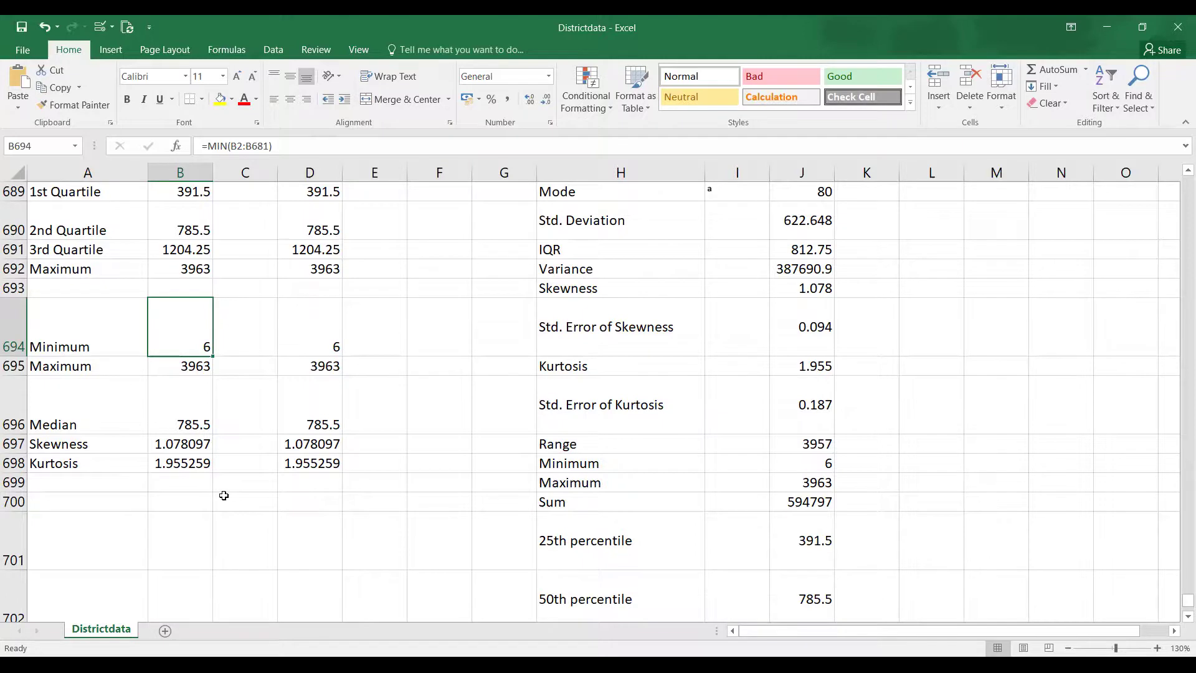
pyautogui.scroll(2, 104, 433)
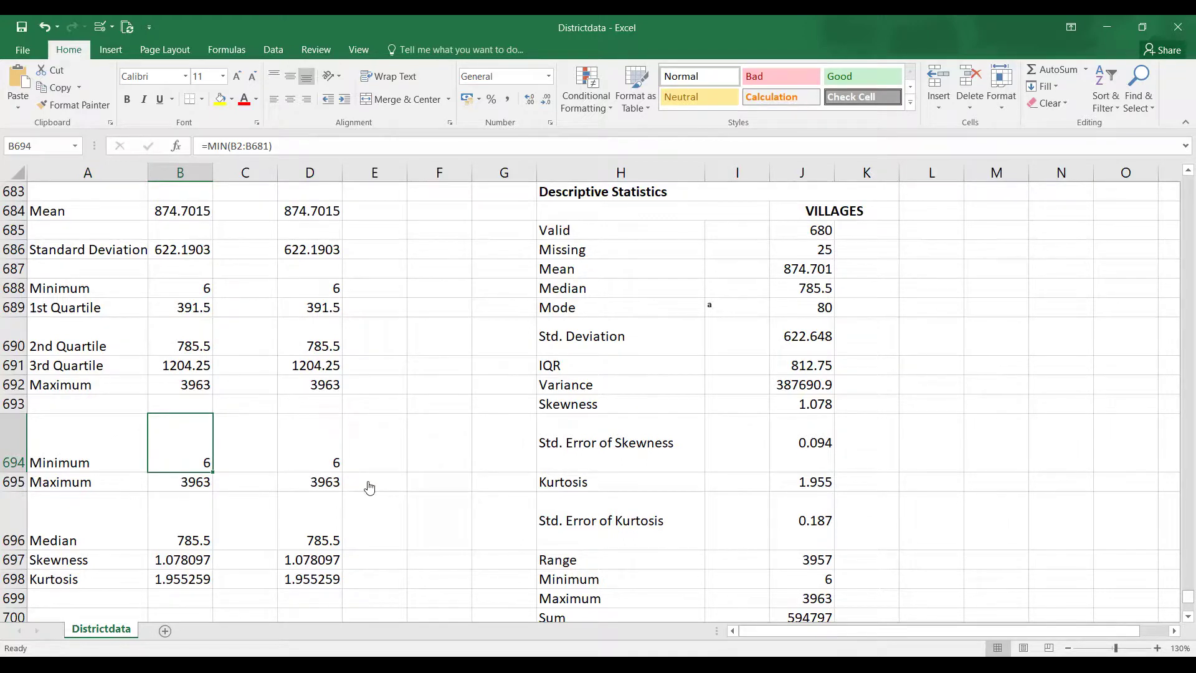
# Switch to JASP and examine the VILLAGES statistics and boxplot, consulting the Box Plot presentation slide.
pyautogui.hotkey('alt', 'Tab')
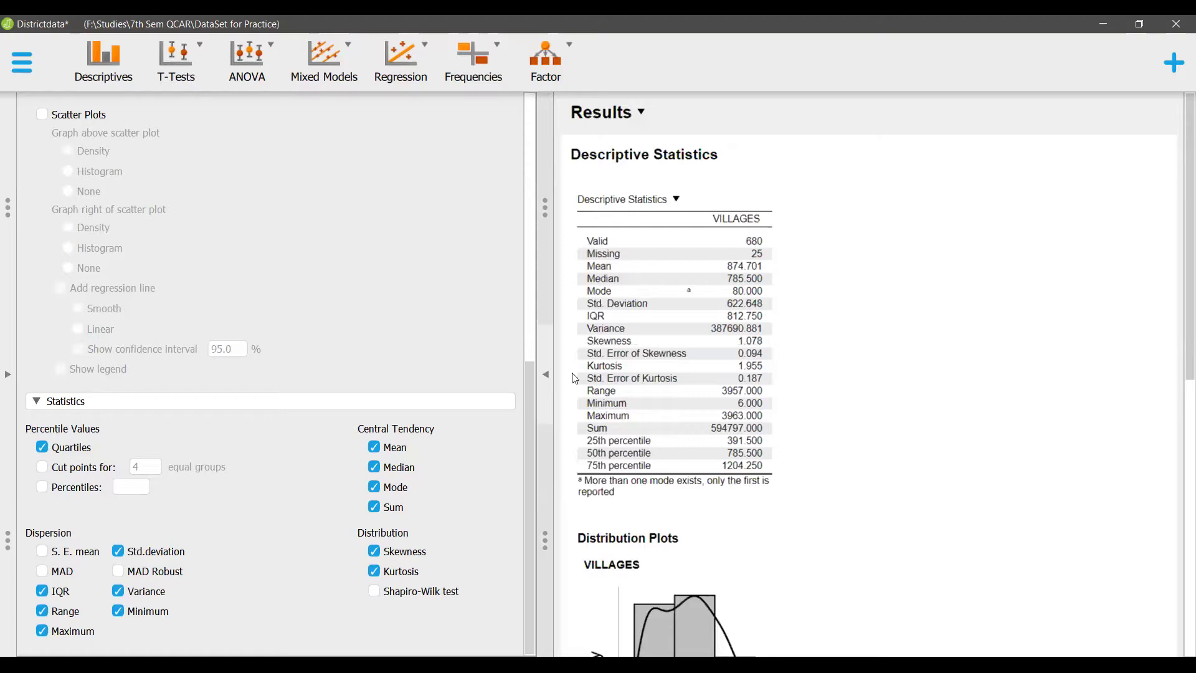
pyautogui.scroll(-2, 563, 444)
pyautogui.scroll(2, 566, 461)
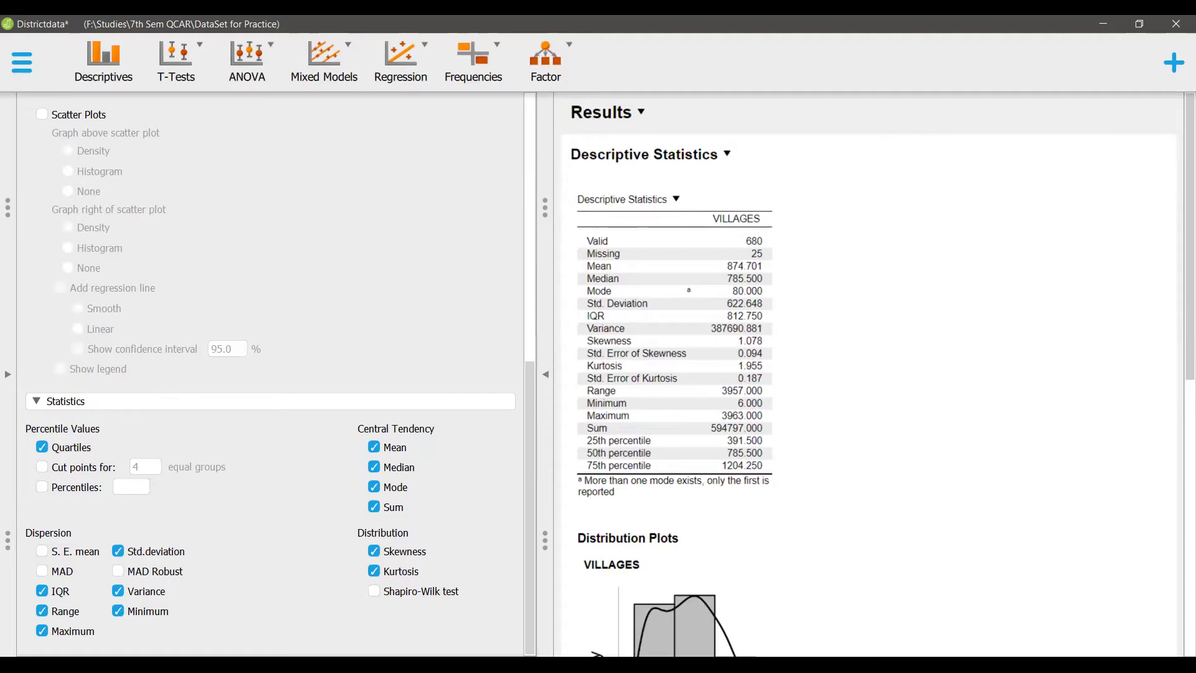
pyautogui.hotkey('alt', 'Tab')
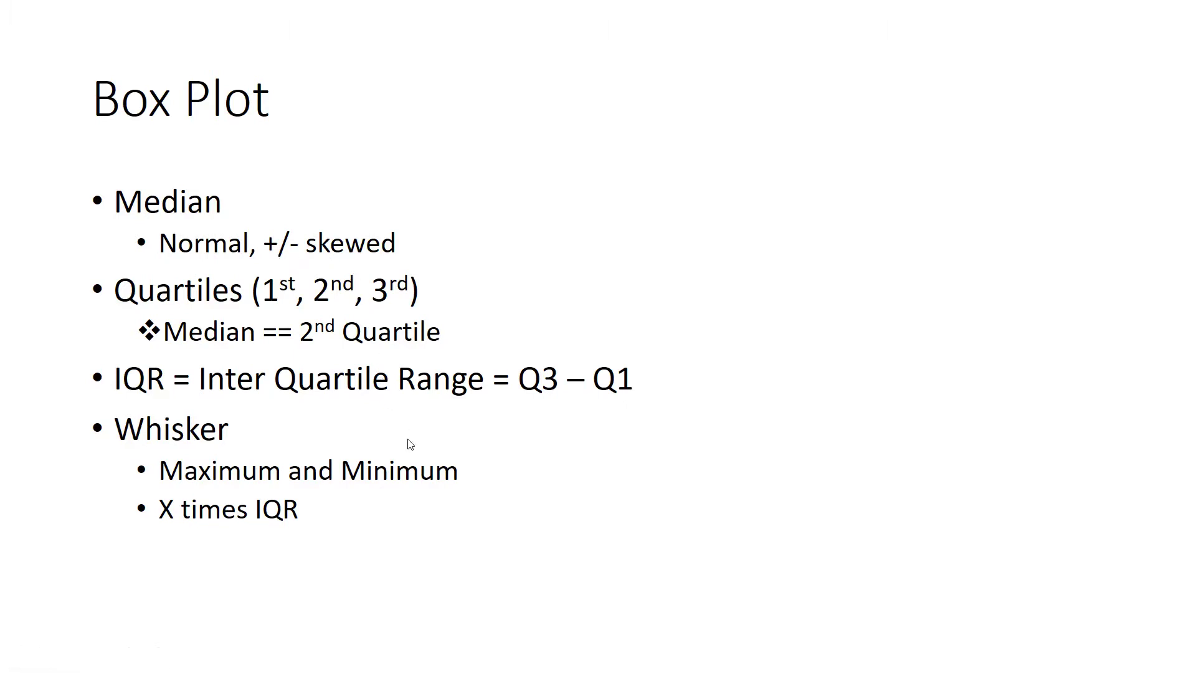
pyautogui.hotkey('alt', 'Tab')
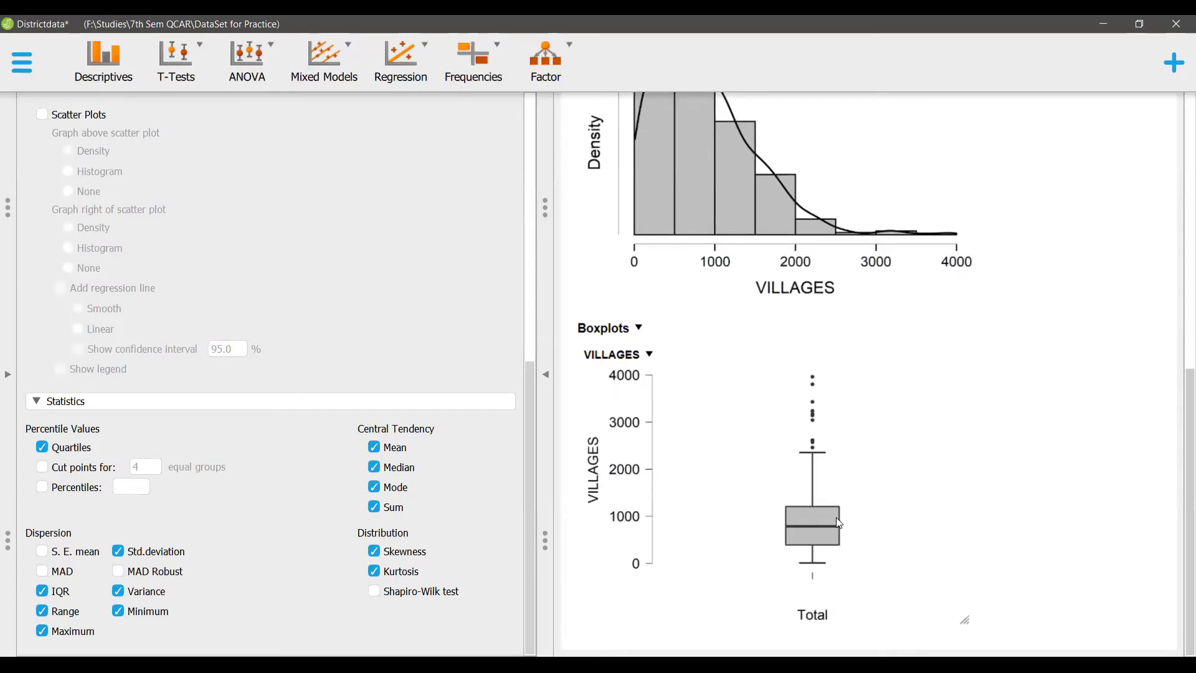